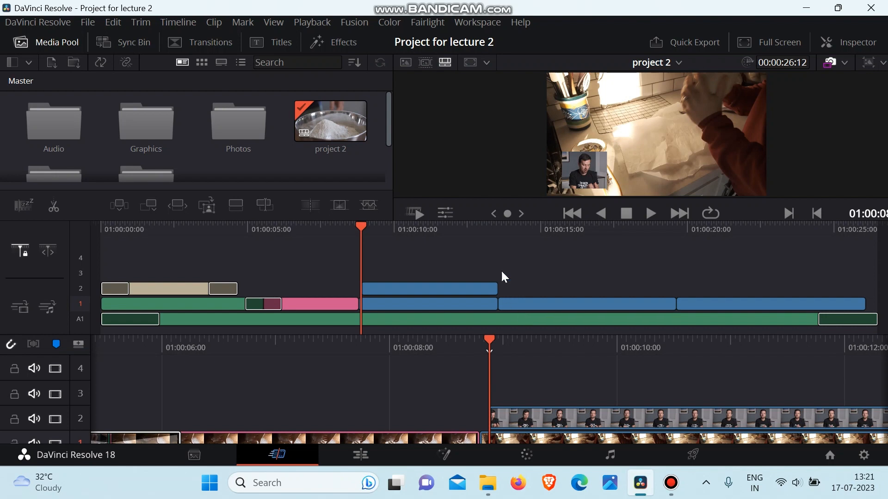
# Open the viewer's Composite controls for the picture-in-picture clip and examine its blend modes, enable switch, opacity and reset options.
pyautogui.click(445, 214)
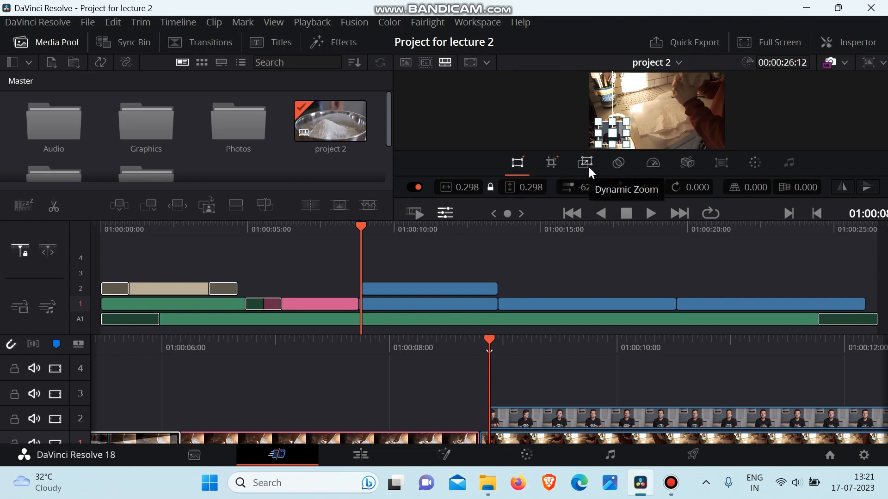
pyautogui.click(615, 170)
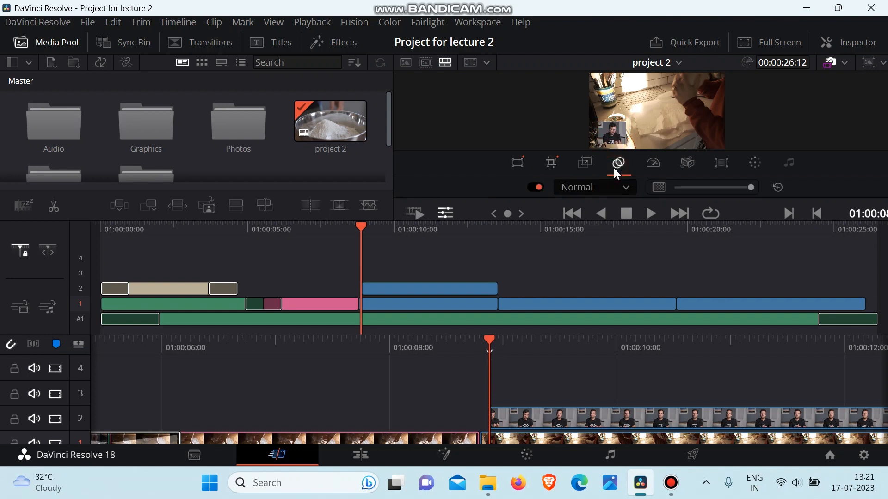
pyautogui.click(537, 188)
pyautogui.click(538, 188)
pyautogui.click(581, 186)
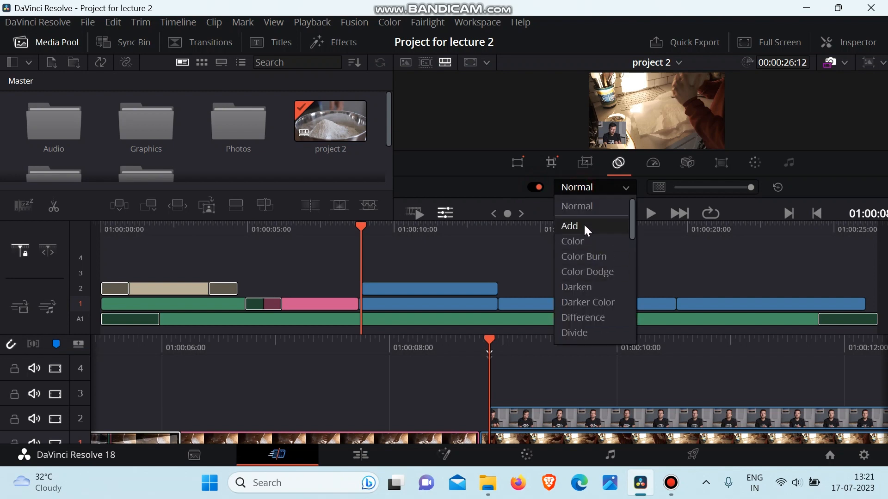
pyautogui.click(590, 186)
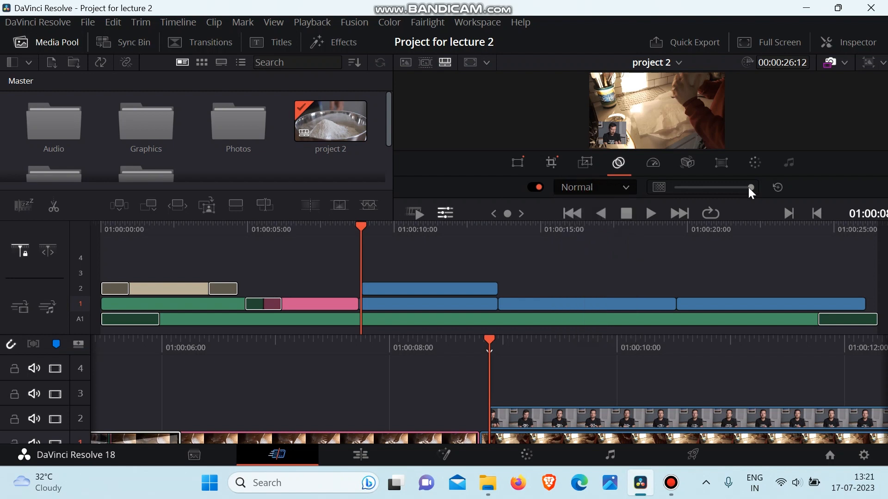
pyautogui.moveTo(749, 187)
pyautogui.mouseDown()
pyautogui.moveTo(678, 186)
pyautogui.moveTo(784, 187)
pyautogui.moveTo(690, 188)
pyautogui.moveTo(766, 192)
pyautogui.mouseUp()
pyautogui.click(778, 188)
# Examine the Composite section and its list of composite modes for Talking Head Video.mp4 in the Inspector.
pyautogui.click(863, 41)
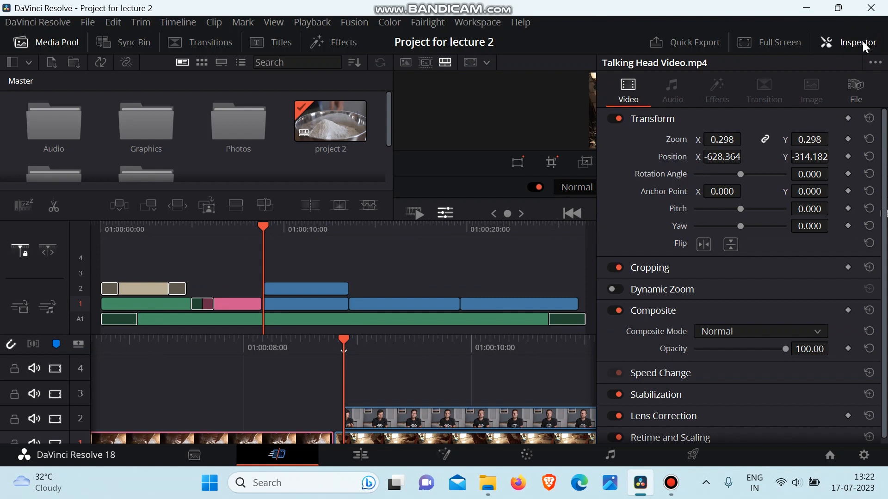
pyautogui.click(671, 118)
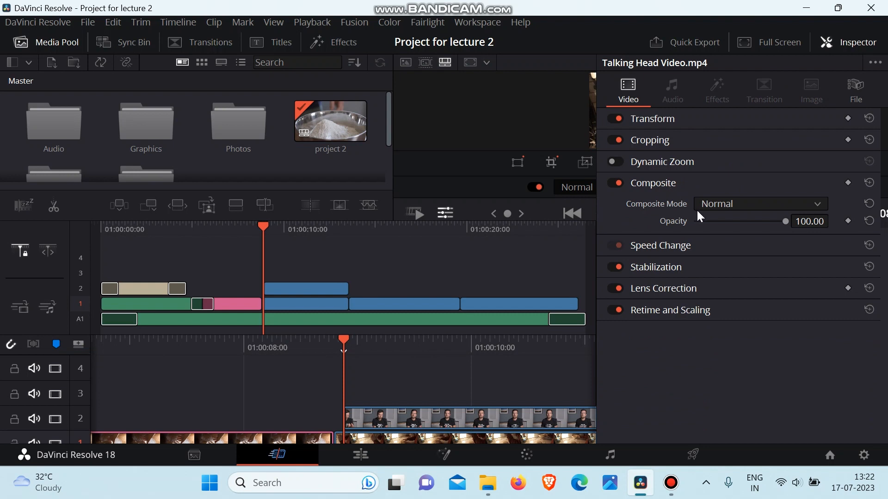
pyautogui.click(745, 207)
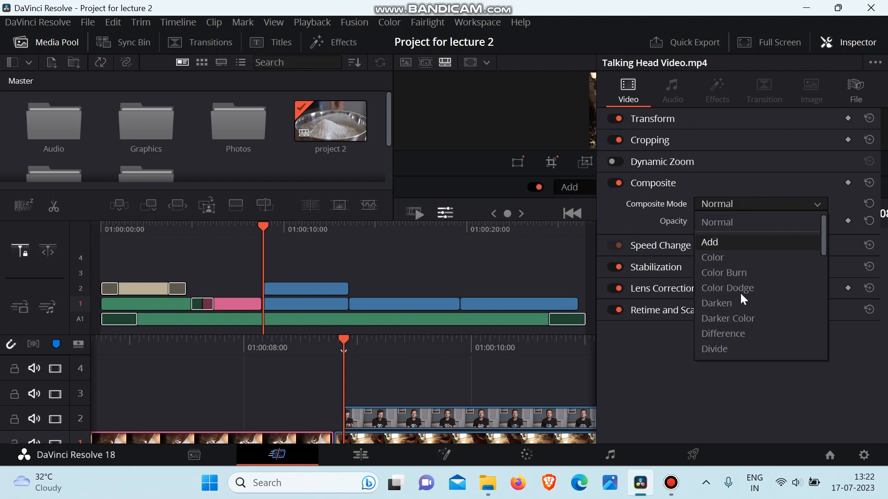
pyautogui.click(714, 204)
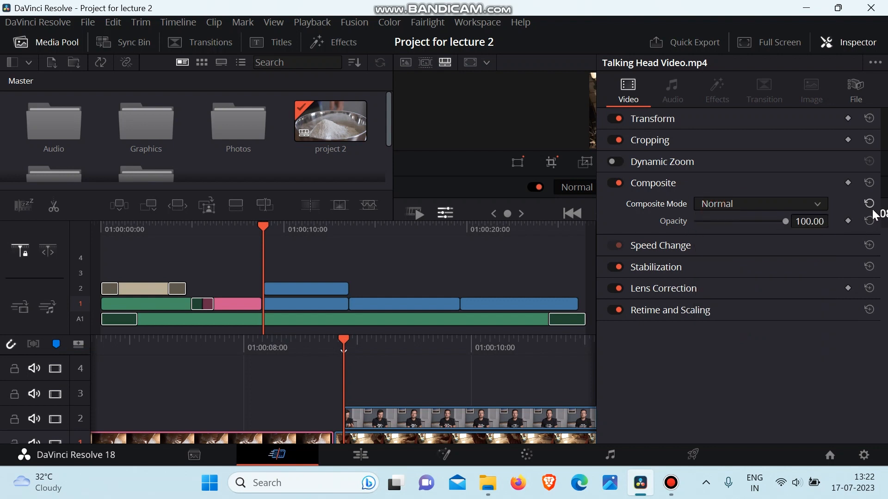
pyautogui.click(868, 47)
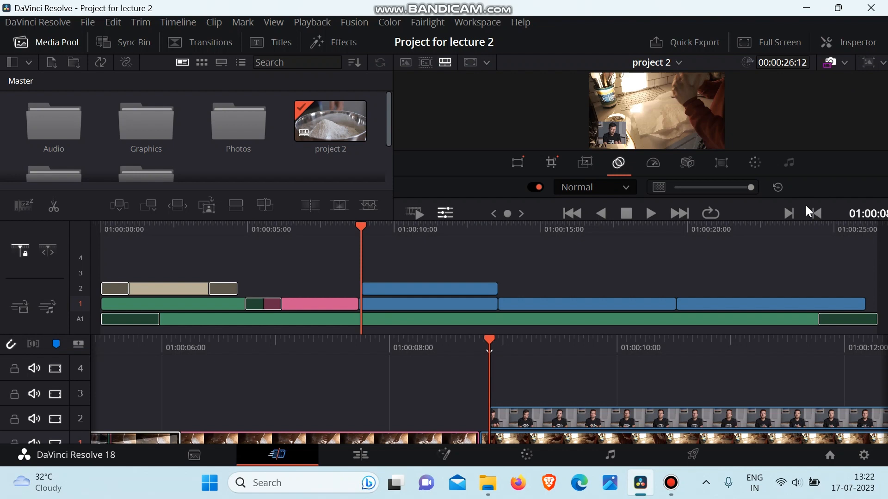
# Scale the talking-head overlay on track 2 to 0.828 and move it near the frame centre, at about 39.3, -19.6.
pyautogui.click(392, 227)
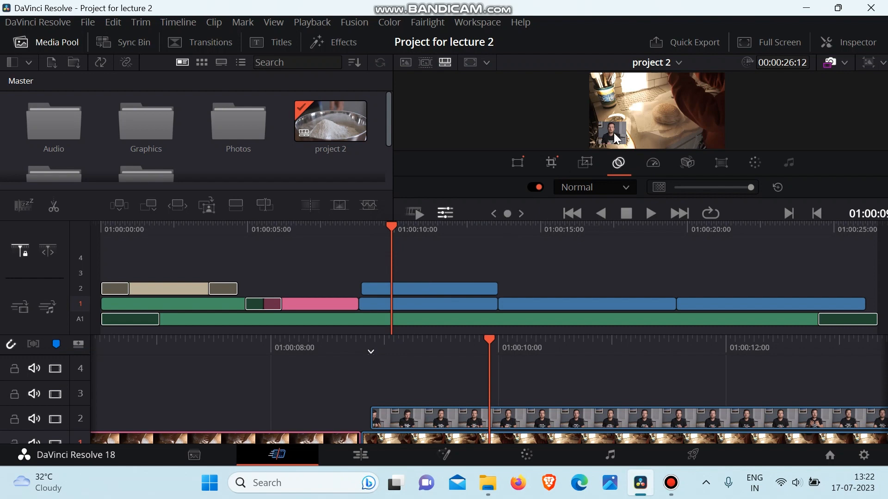
pyautogui.click(421, 287)
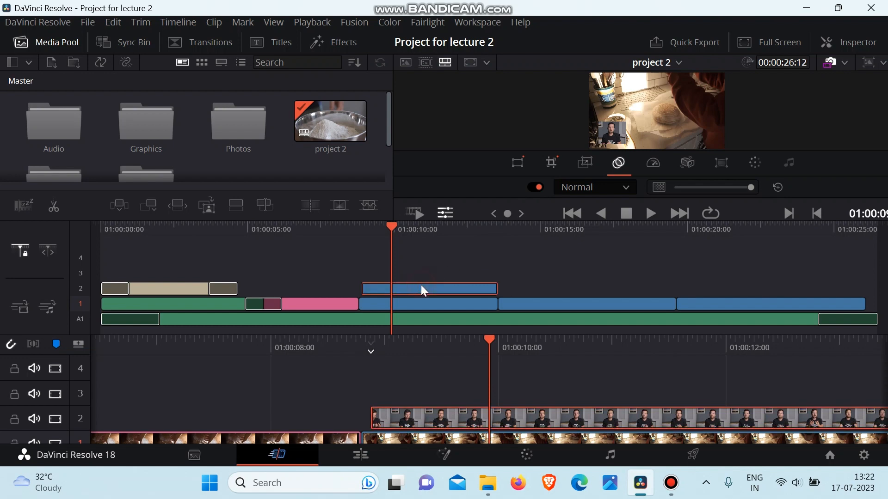
pyautogui.click(518, 163)
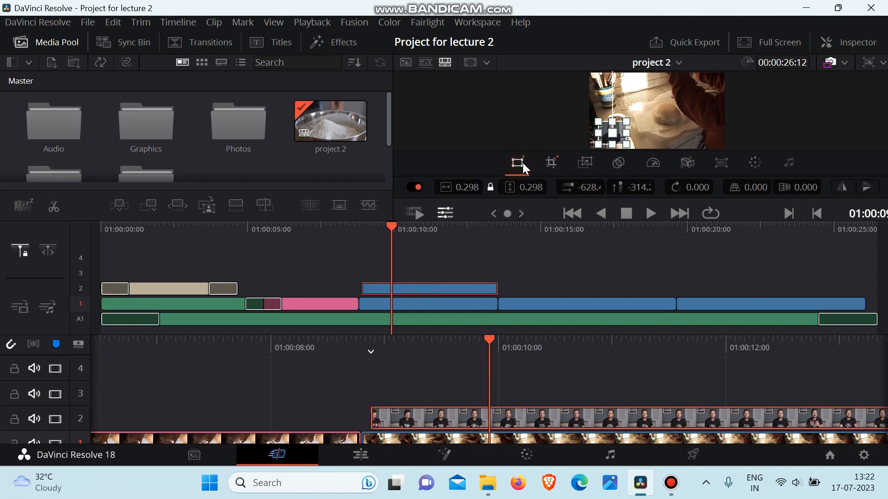
pyautogui.moveTo(459, 188); pyautogui.dragTo(484, 187)
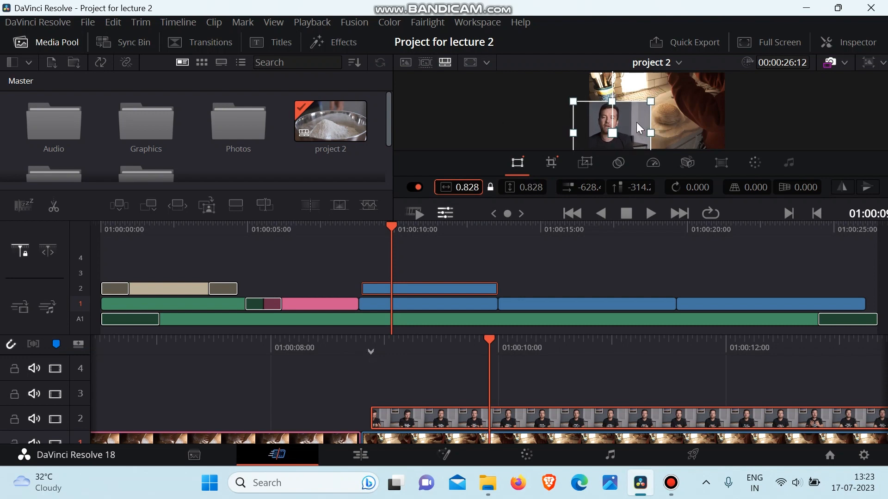
pyautogui.moveTo(636, 122); pyautogui.dragTo(639, 122)
pyautogui.moveTo(692, 103); pyautogui.dragTo(683, 102)
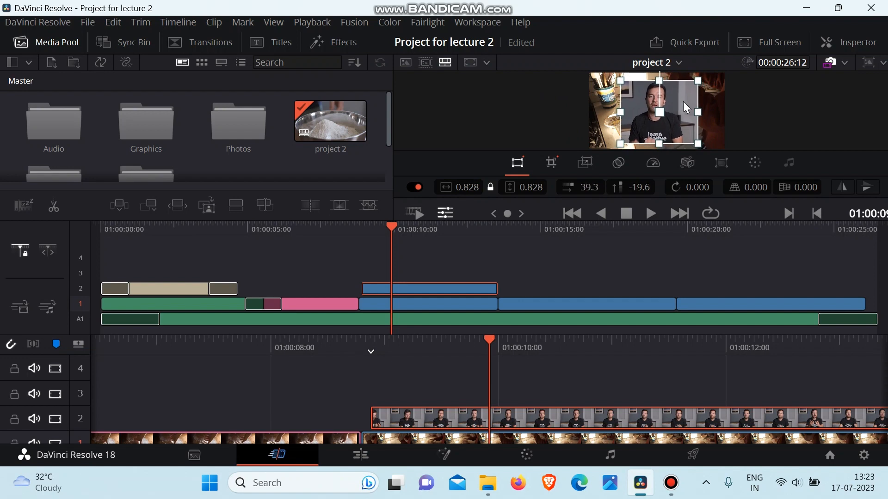
# Try the Add, Color and Color Burn composite modes and a lower opacity on the talking-head clip, and reset its composite settings.
pyautogui.click(617, 168)
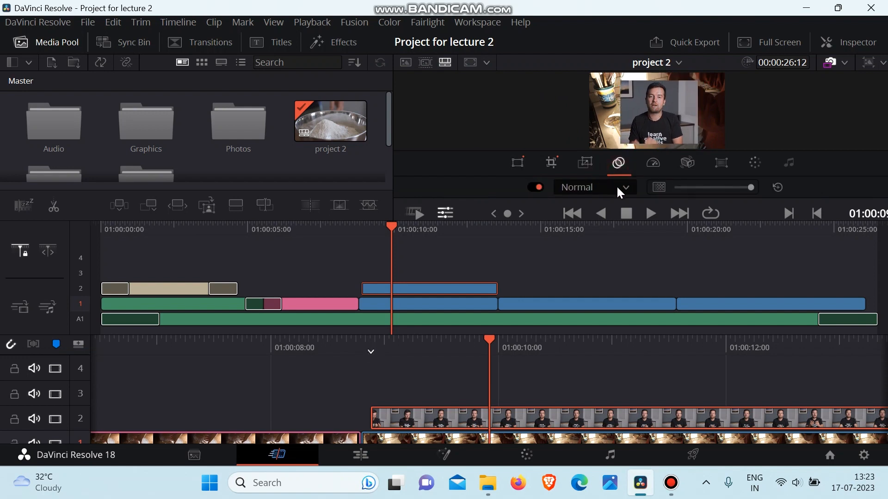
pyautogui.click(617, 185)
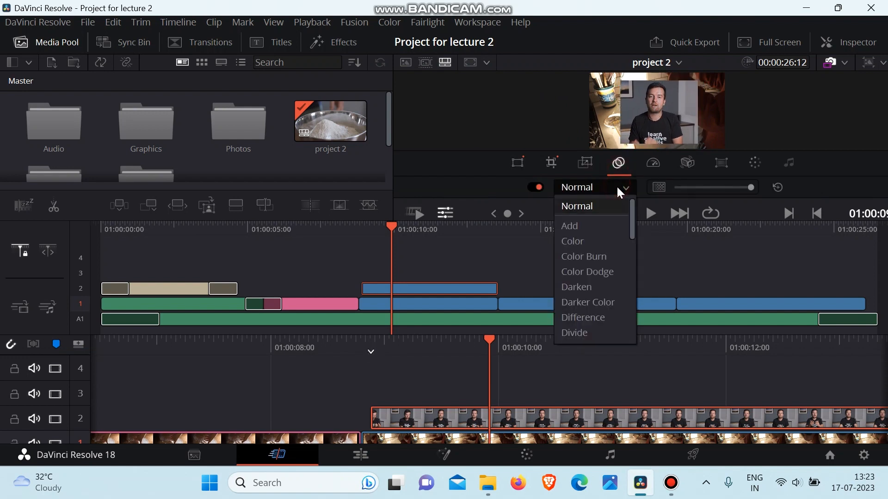
pyautogui.click(568, 226)
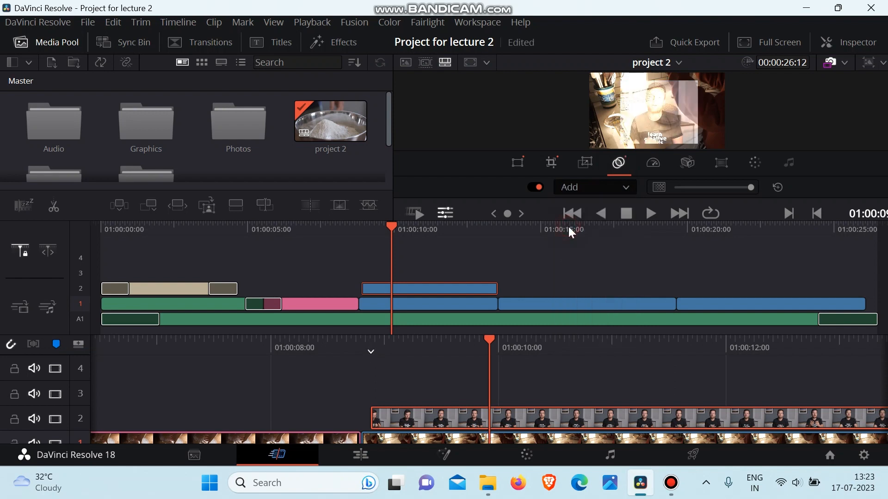
pyautogui.click(586, 182)
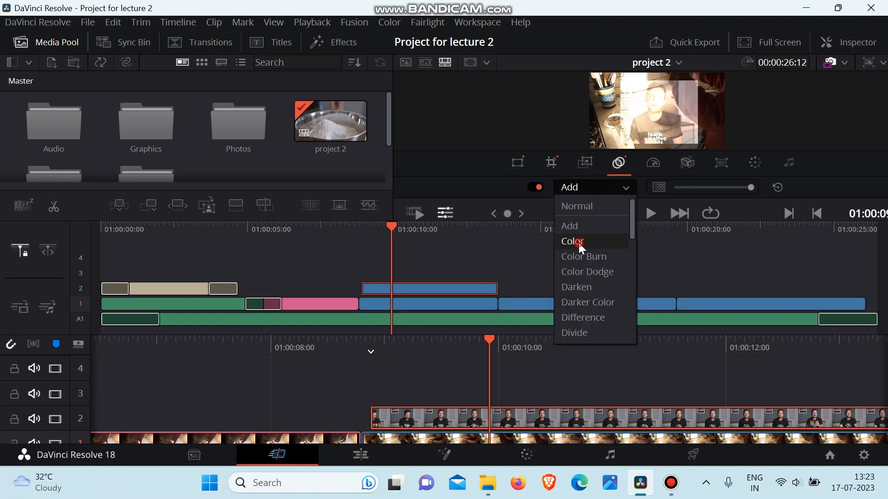
pyautogui.click(578, 242)
pyautogui.click(608, 184)
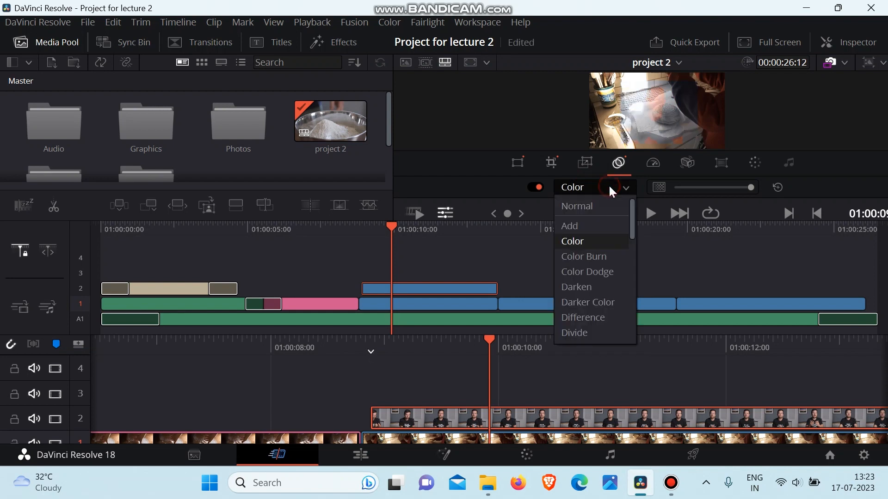
pyautogui.click(597, 254)
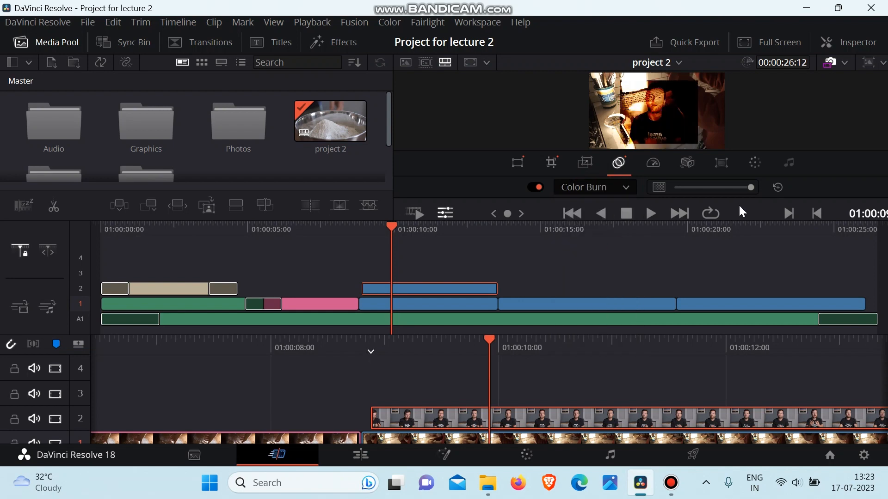
pyautogui.moveTo(749, 186); pyautogui.dragTo(686, 187)
pyautogui.click(778, 187)
# Find Color Grading 2.mp4 in the Videos bin and place it on track 2 at the end of the timeline.
pyautogui.moveTo(557, 225); pyautogui.dragTo(742, 281)
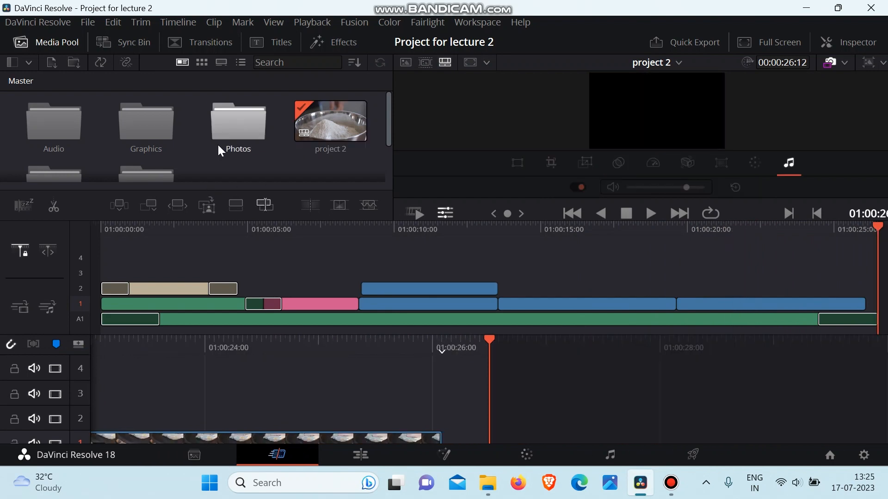
pyautogui.scroll(-2, 217, 143)
pyautogui.doubleClick(53, 134)
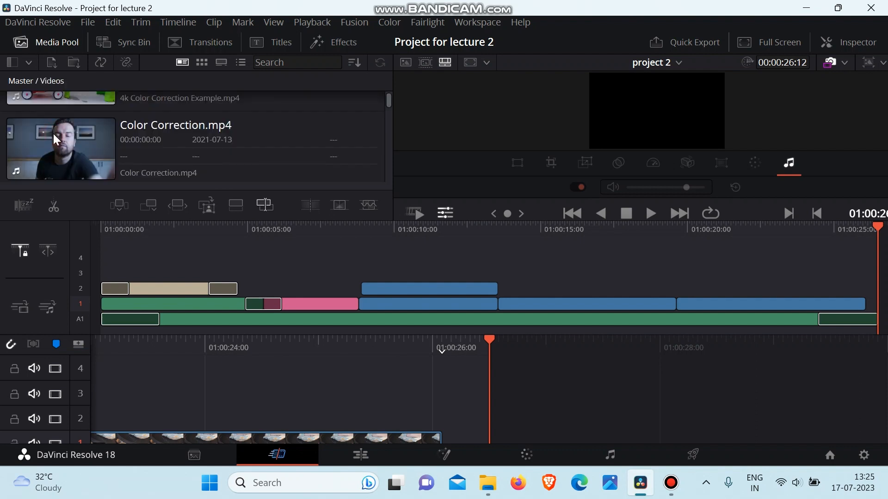
pyautogui.scroll(-3, 224, 145)
pyautogui.scroll(-3, 224, 145)
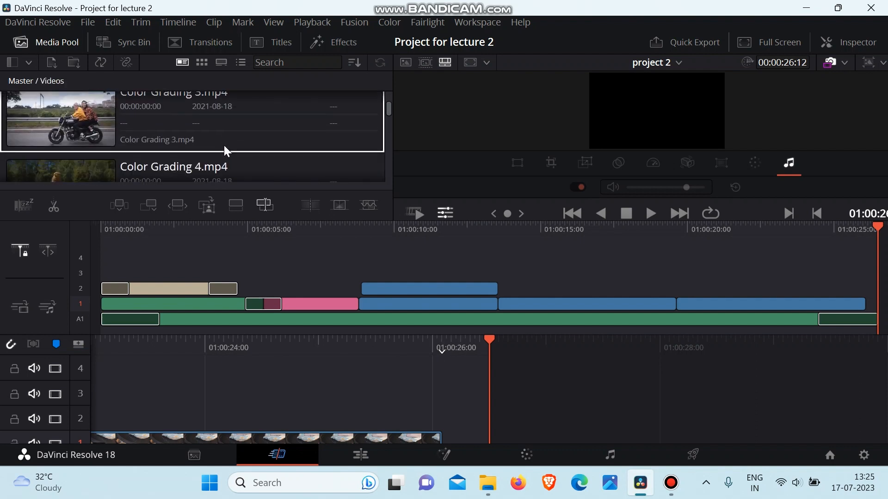
pyautogui.scroll(-4, 224, 146)
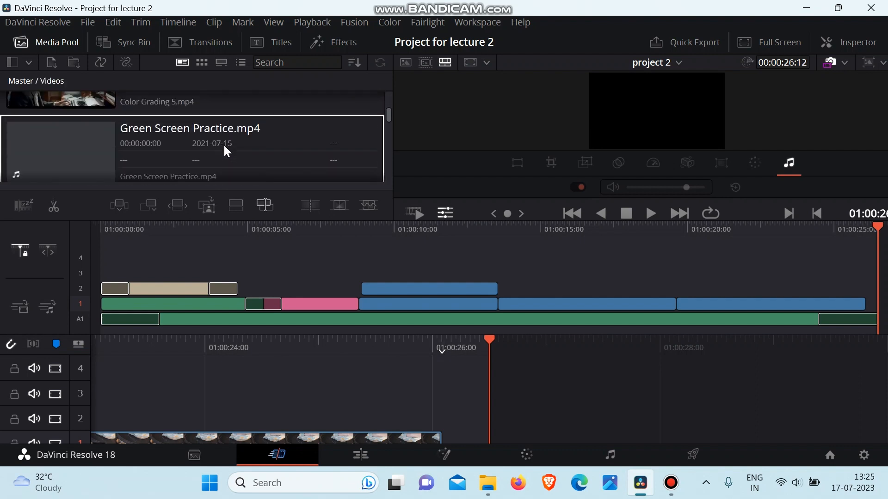
pyautogui.scroll(-4, 224, 145)
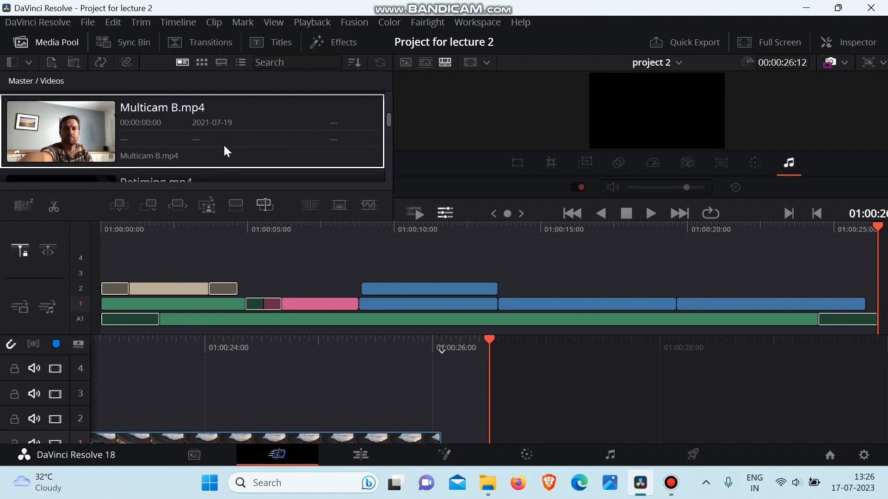
pyautogui.scroll(-2, 223, 145)
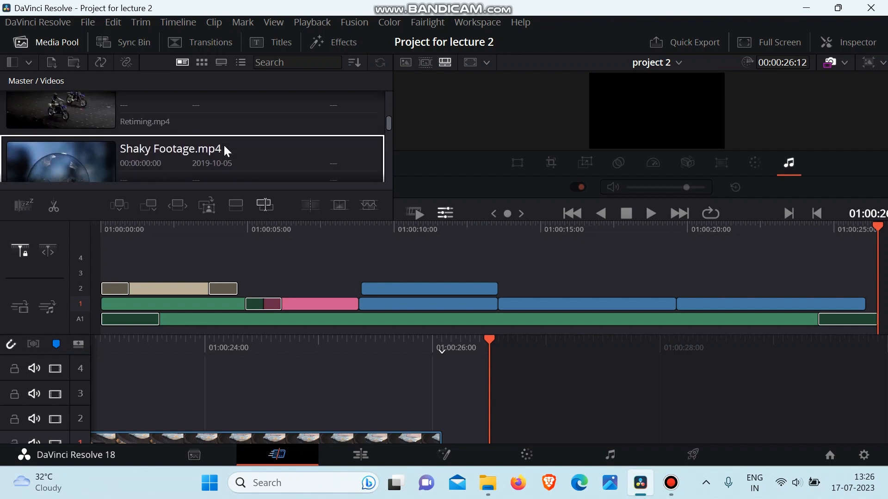
pyautogui.scroll(10, 224, 145)
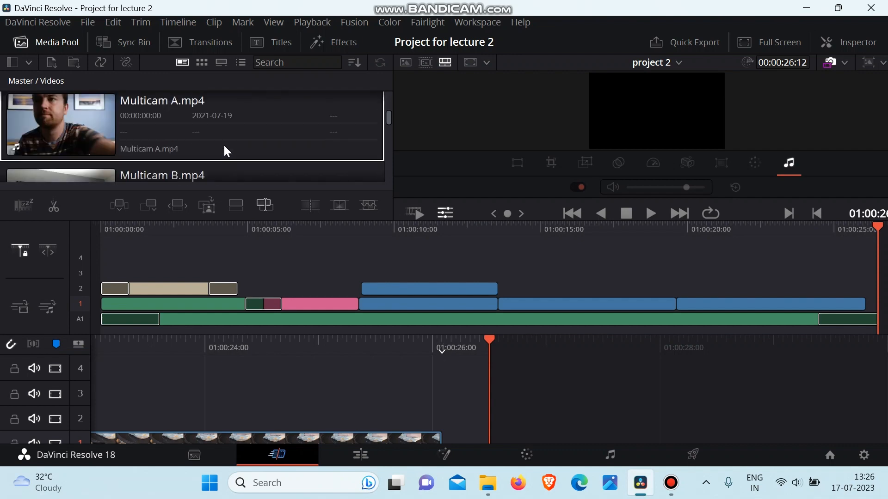
pyautogui.scroll(-1, 223, 143)
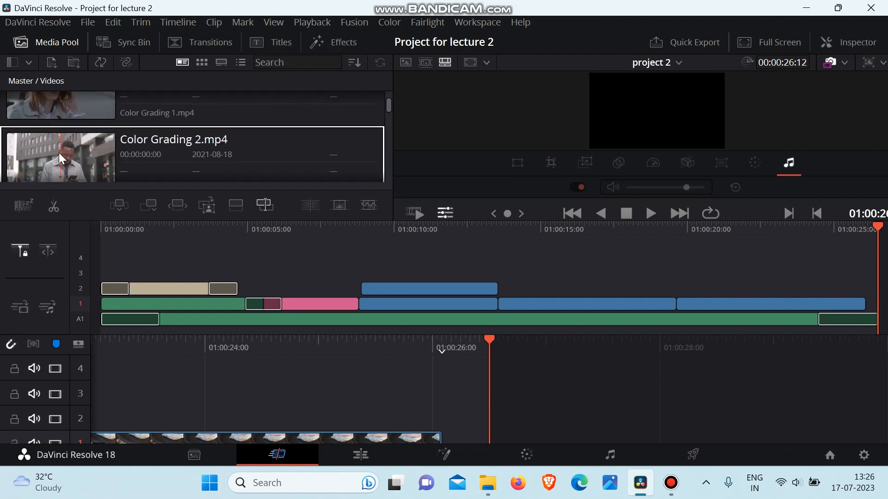
pyautogui.moveTo(59, 153); pyautogui.dragTo(856, 289)
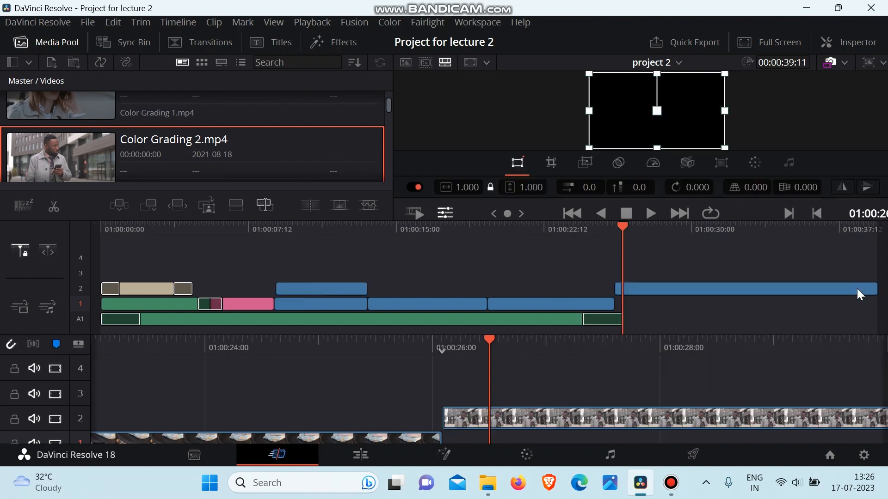
# Place a basic Text title on track 1, aligned with the start of the Color Grading 2 clip above it.
pyautogui.click(648, 287)
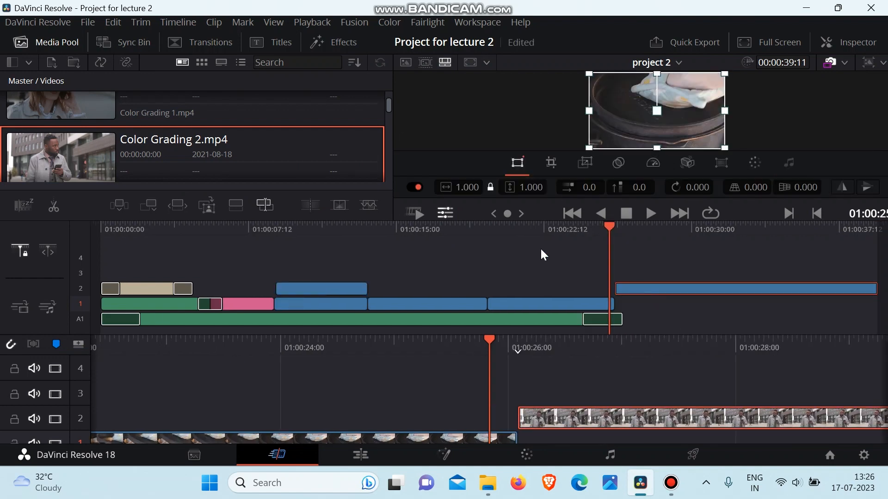
pyautogui.click(633, 263)
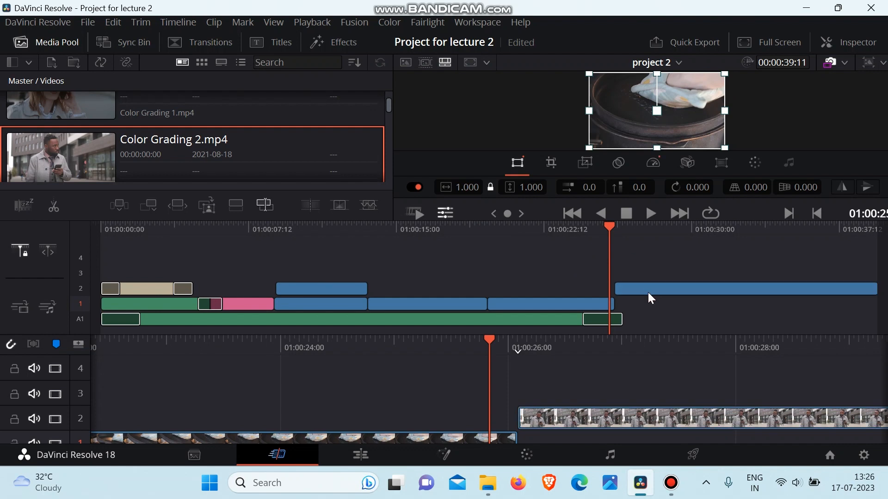
pyautogui.click(625, 229)
pyautogui.moveTo(626, 229); pyautogui.dragTo(628, 228)
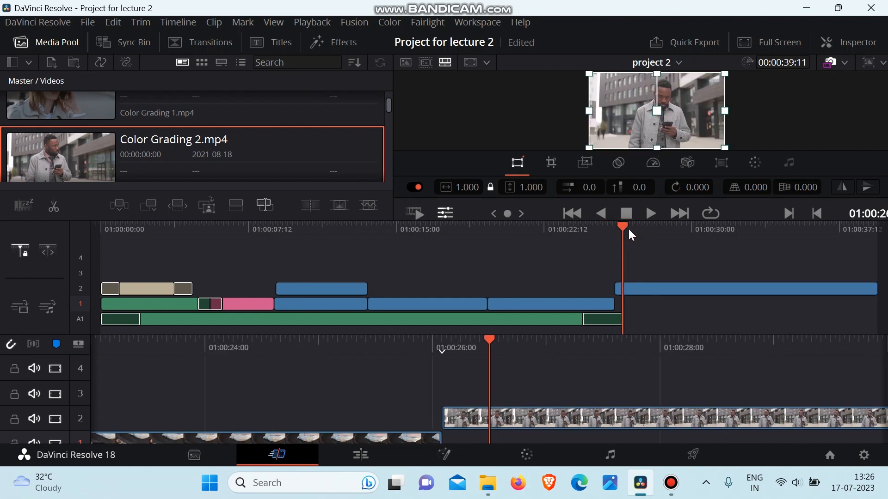
pyautogui.click(279, 43)
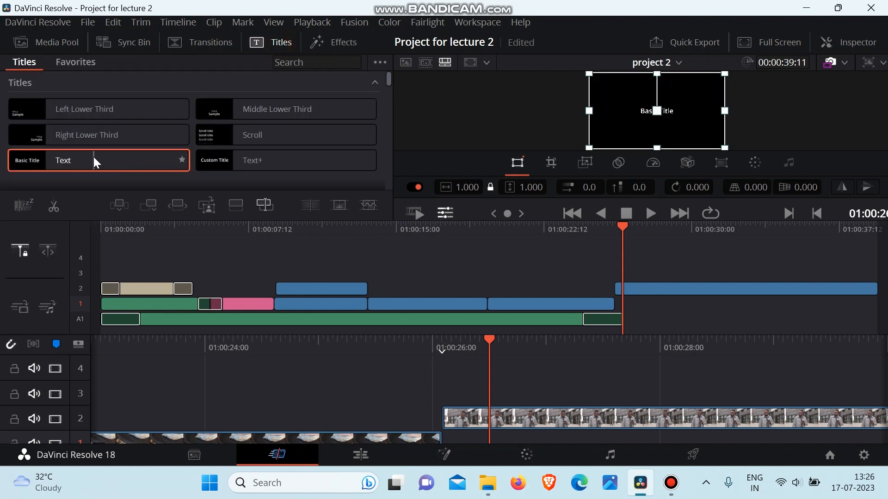
pyautogui.moveTo(93, 162); pyautogui.dragTo(639, 289)
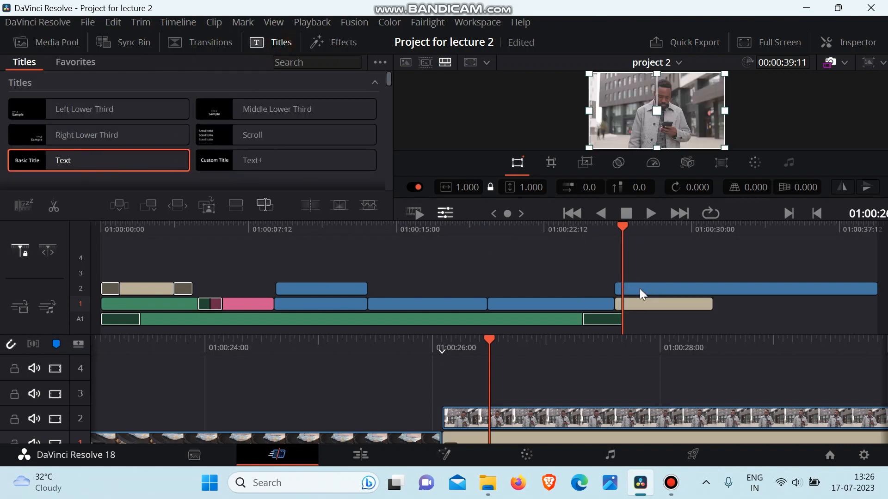
# Trim the end of the Color Grading 2 clip on track 2 to match the end of the title below it.
pyautogui.click(767, 290)
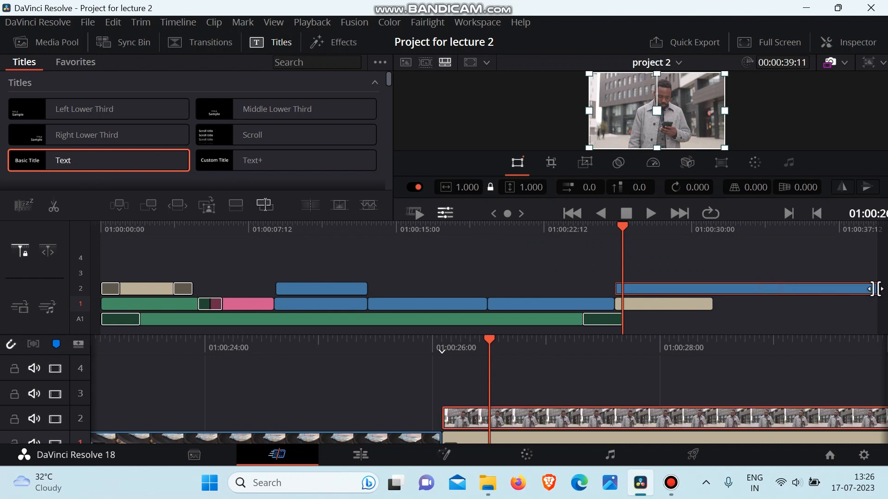
pyautogui.moveTo(875, 289); pyautogui.dragTo(711, 291)
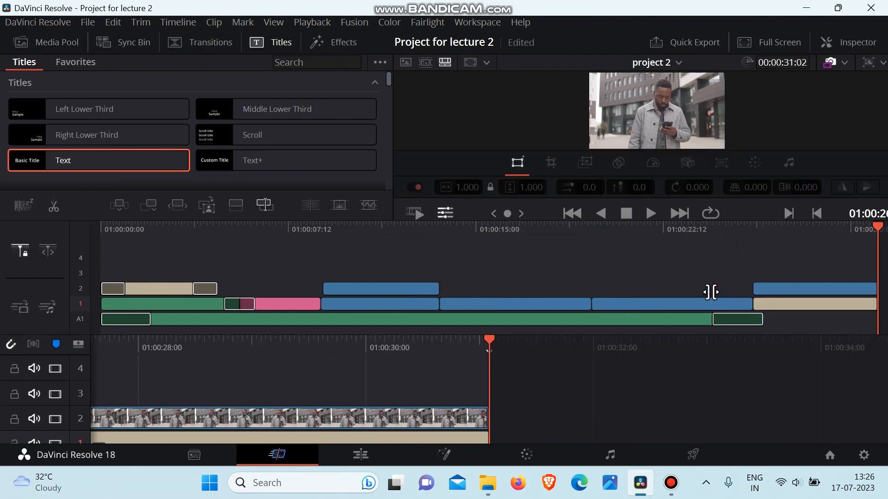
# Change the text of the title on track 1 to DAVINCI.
pyautogui.click(802, 305)
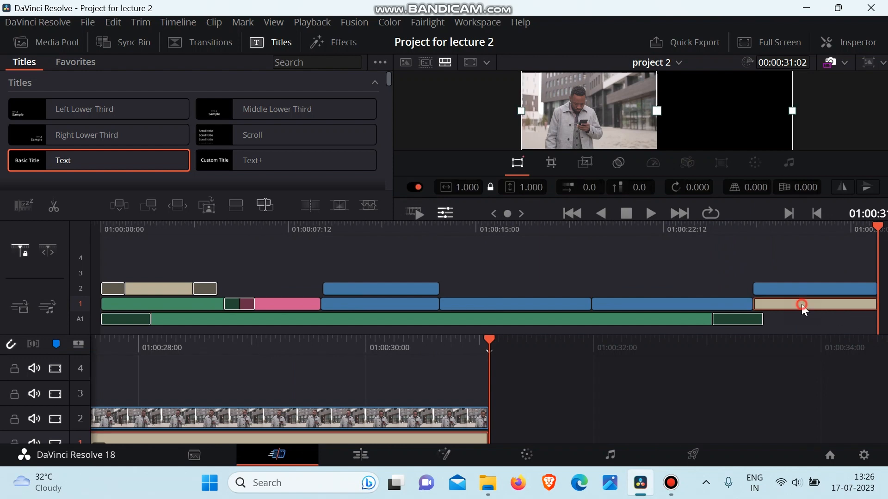
pyautogui.click(847, 40)
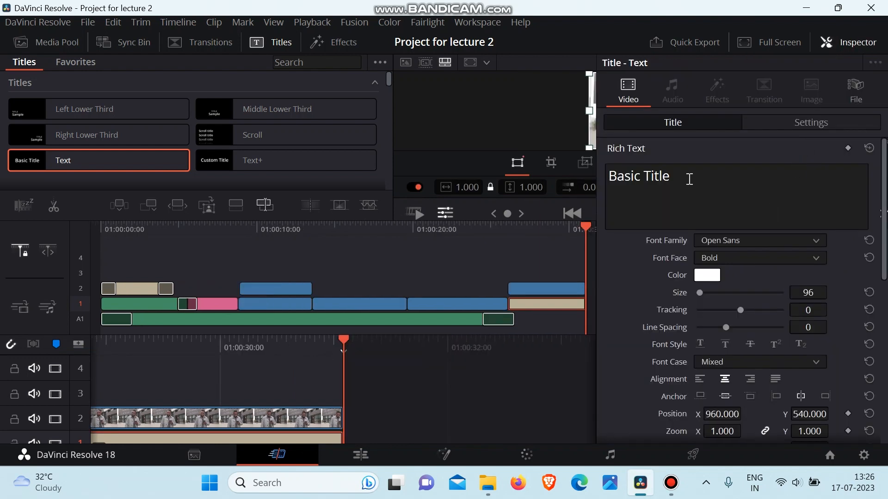
pyautogui.moveTo(688, 180); pyautogui.dragTo(568, 182)
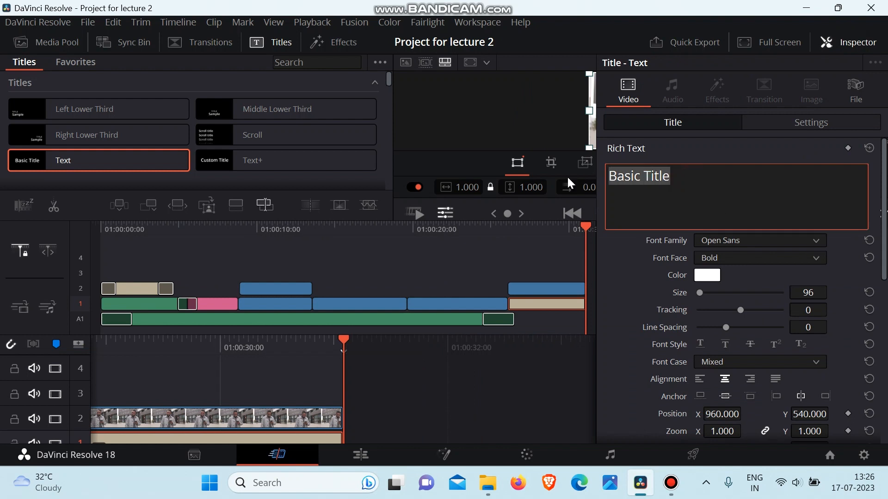
pyautogui.write('DAVINCI')
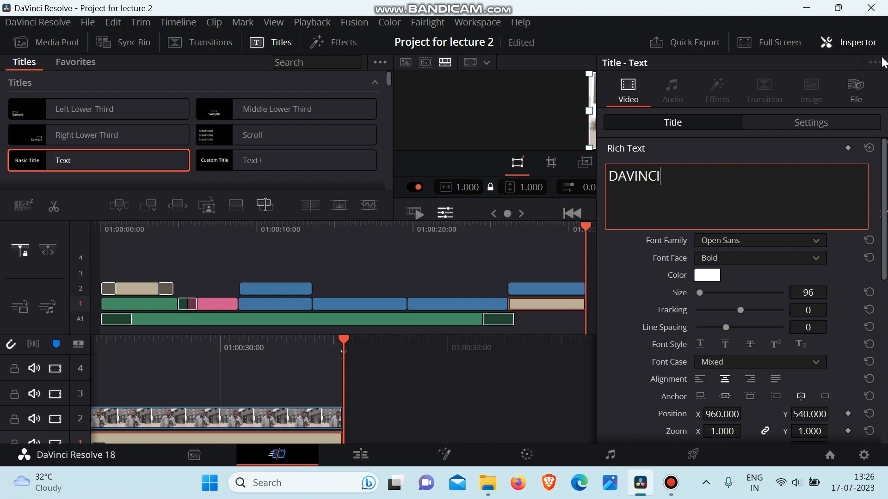
pyautogui.click(858, 42)
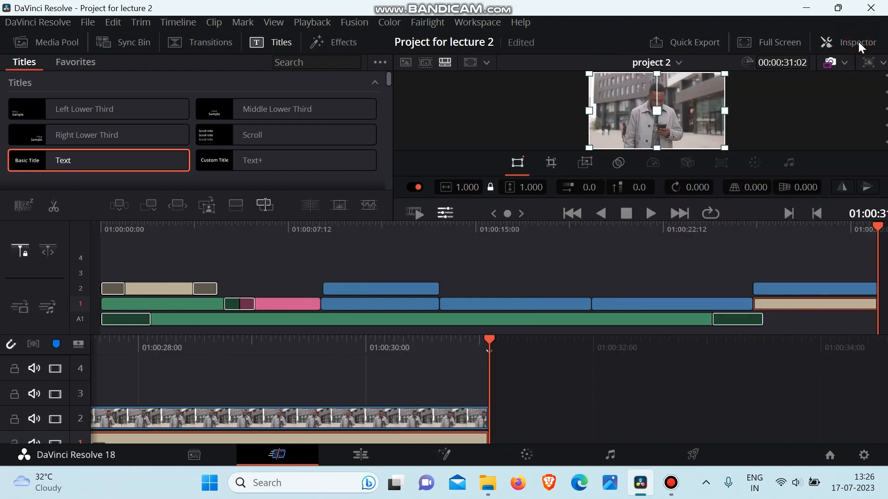
# Disable the Color Grading 2 clip on track 2, with the playhead placed over the title.
pyautogui.click(807, 230)
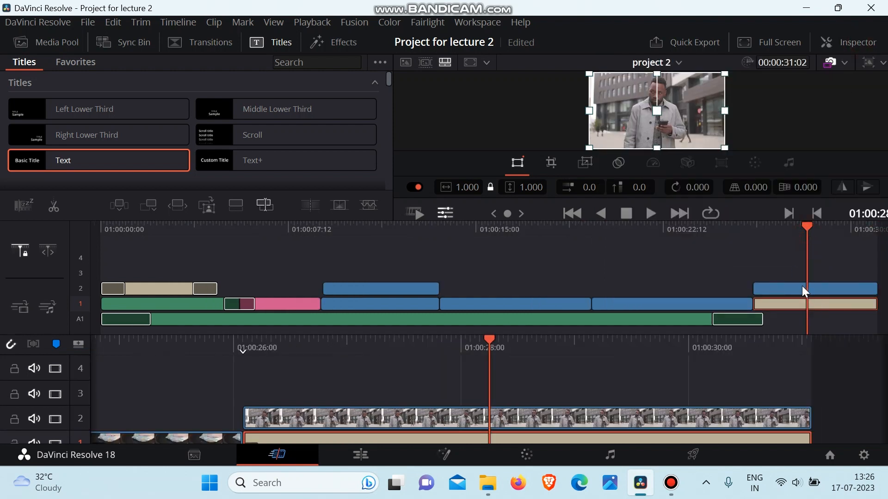
pyautogui.click(778, 286)
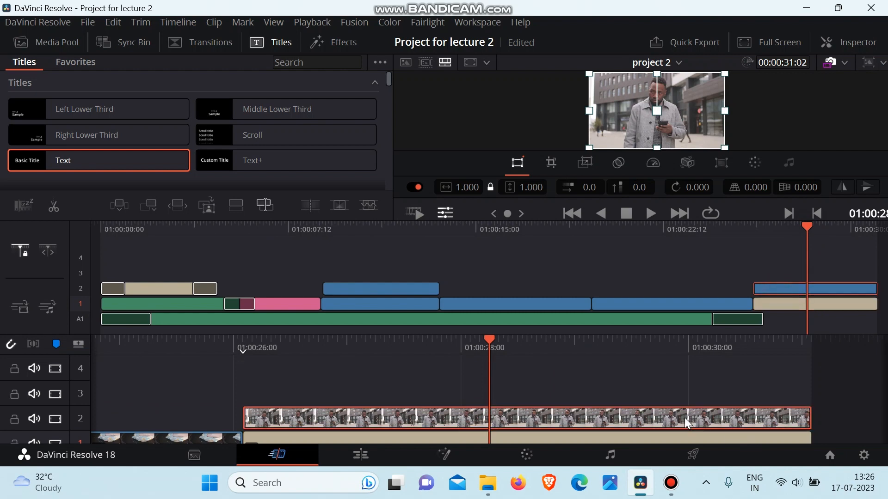
pyautogui.rightClick(651, 420)
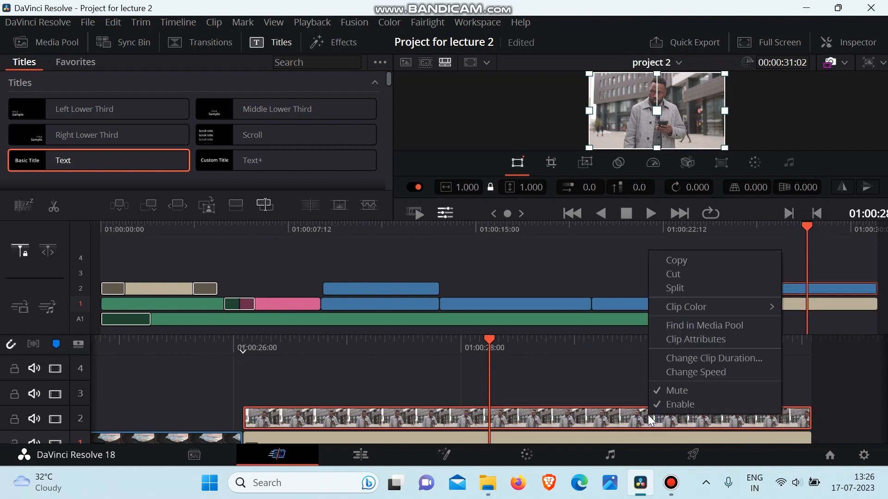
pyautogui.click(678, 406)
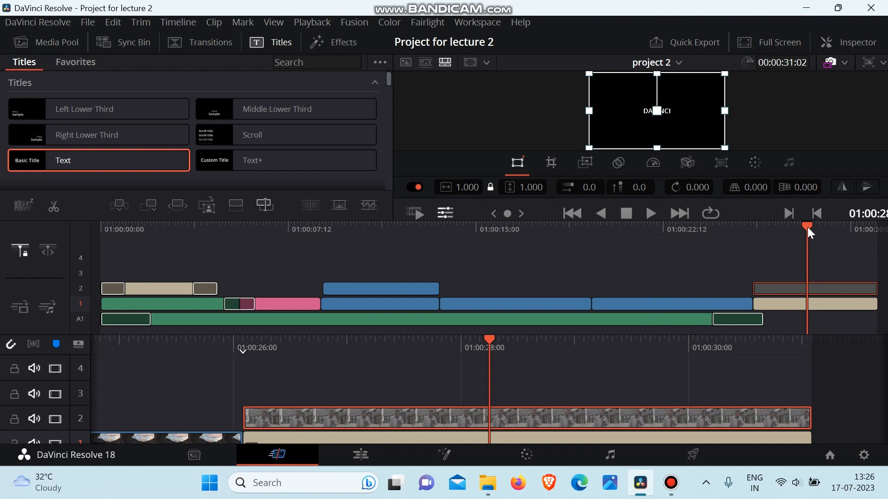
# Enlarge the DAVINCI title on track 1 in the viewer to a zoom of about 3.382.
pyautogui.moveTo(808, 234); pyautogui.dragTo(822, 254)
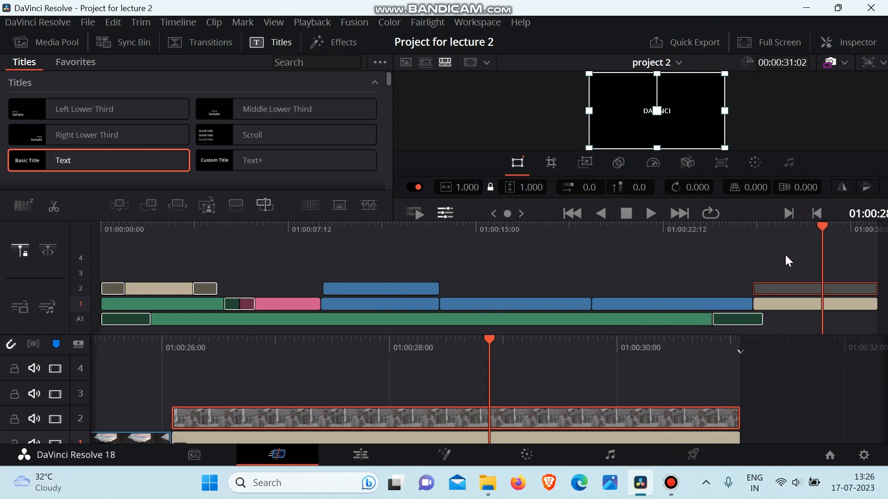
pyautogui.click(802, 309)
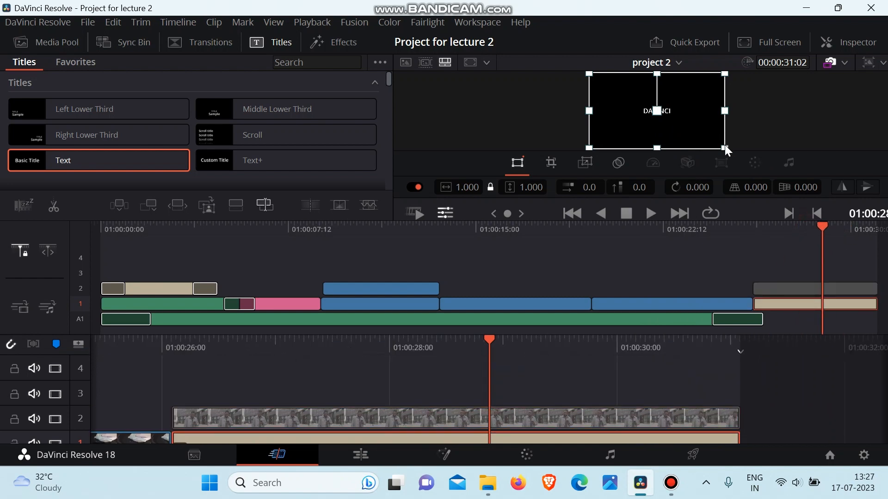
pyautogui.moveTo(724, 148); pyautogui.dragTo(885, 238)
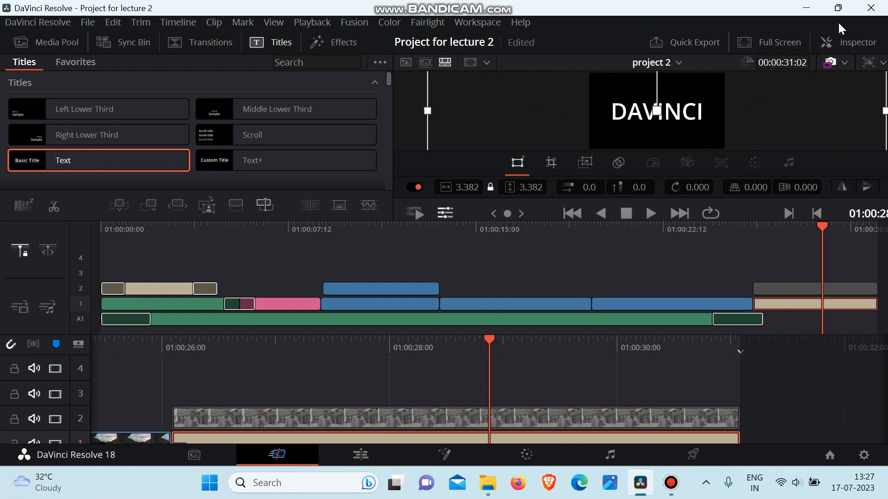
pyautogui.click(853, 40)
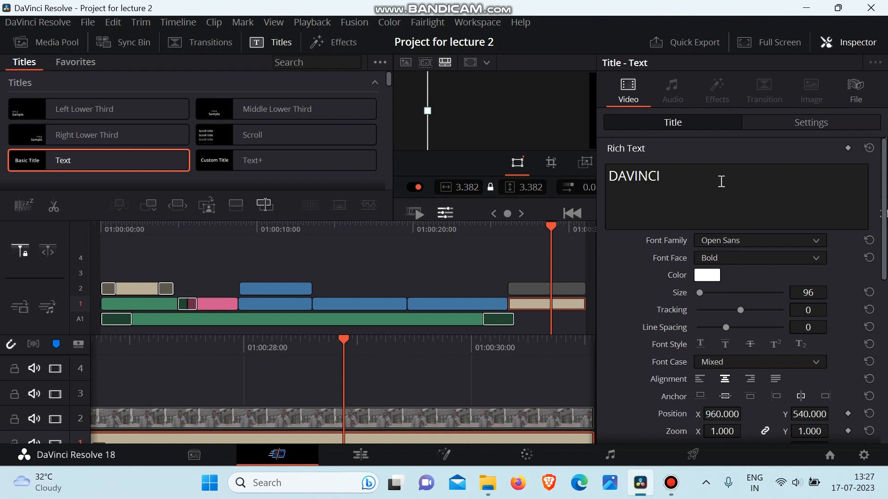
pyautogui.click(853, 42)
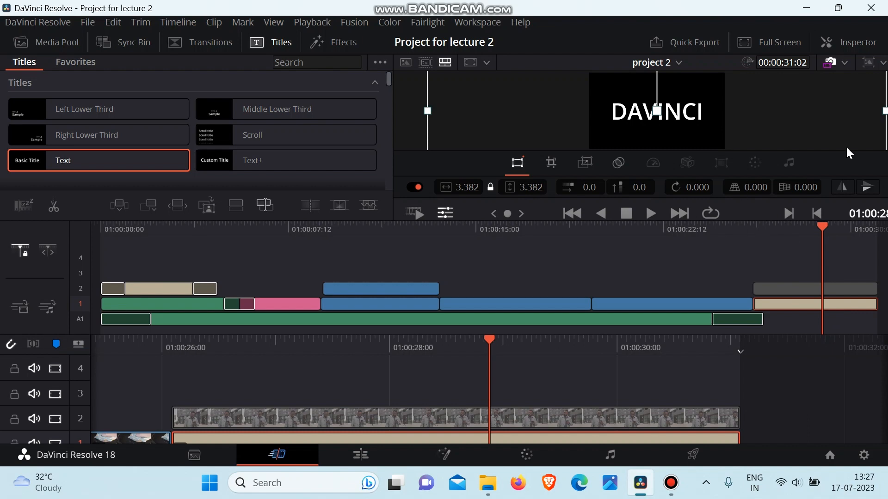
# Enable the Color Grading 2 clip on track 2 again and move the playhead near its start.
pyautogui.rightClick(517, 417)
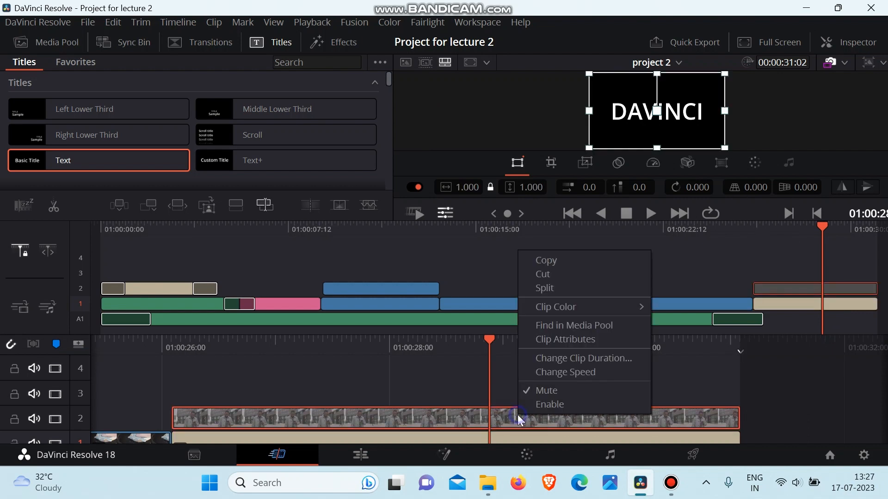
pyautogui.click(539, 405)
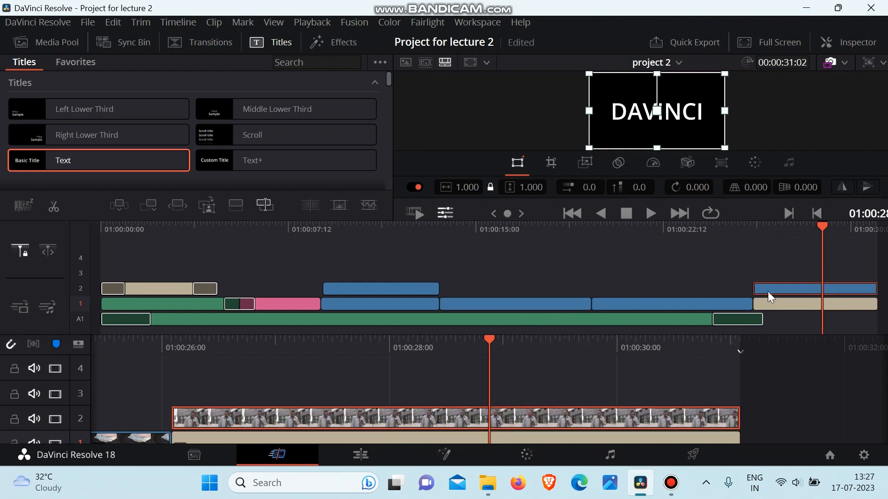
pyautogui.moveTo(852, 231); pyautogui.dragTo(782, 258)
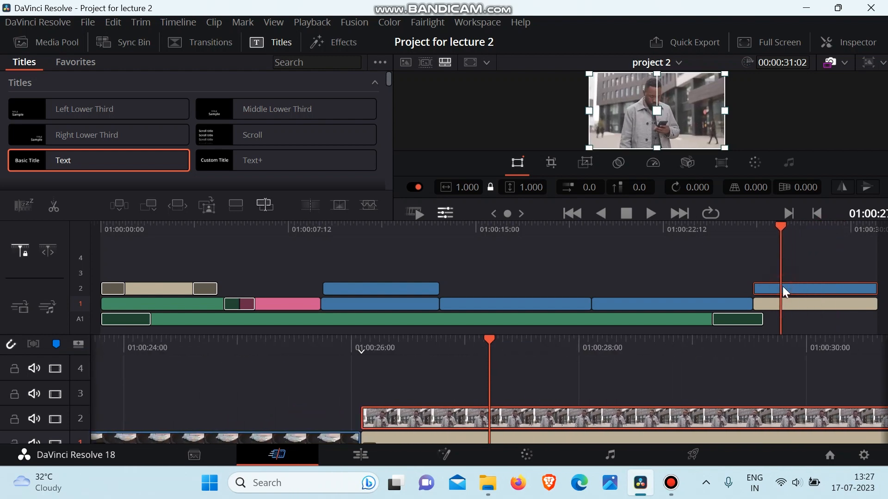
# Try the Add, Color, Color Burn and Color Dodge composite modes on the Color Grading 2 clip over the title.
pyautogui.click(620, 163)
pyautogui.click(605, 187)
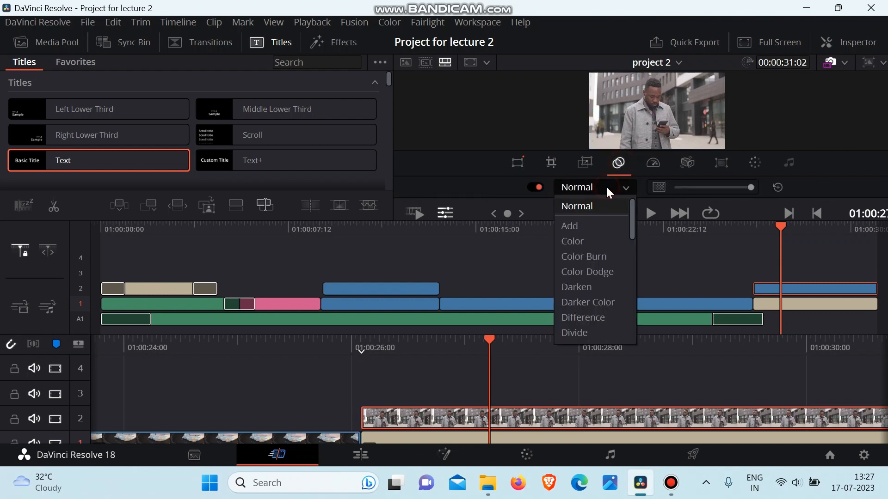
pyautogui.click(593, 230)
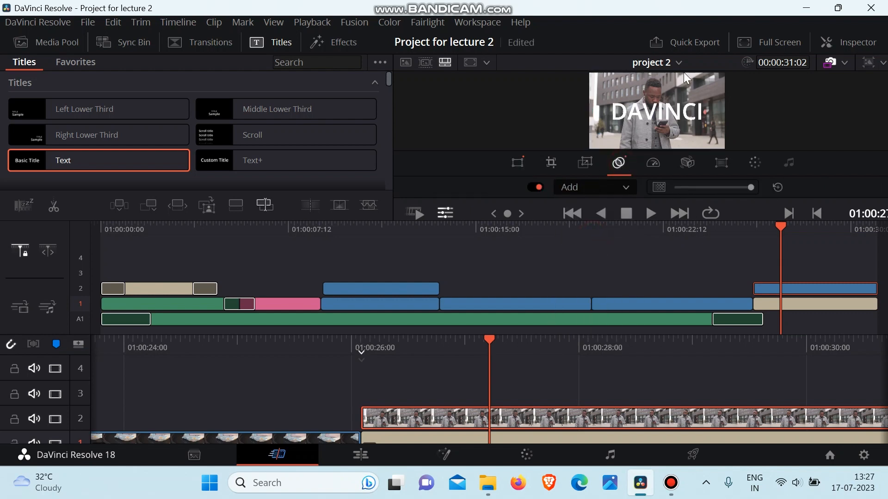
pyautogui.click(597, 187)
pyautogui.click(598, 239)
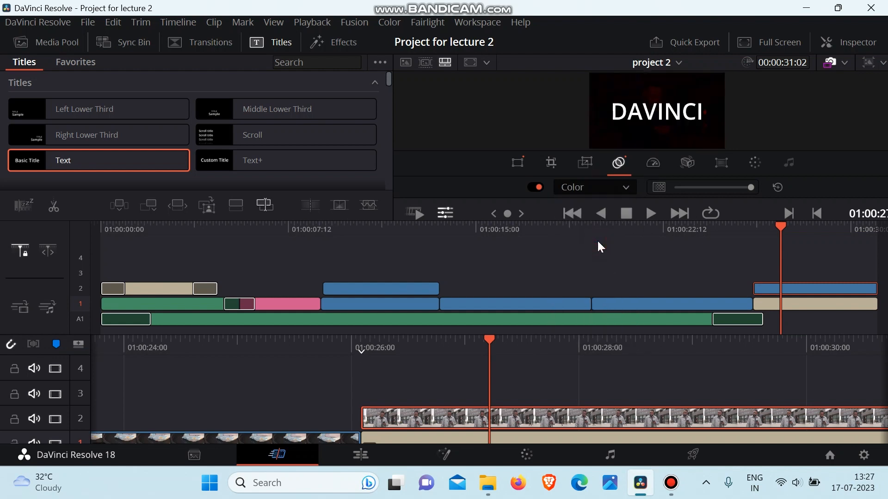
pyautogui.click(591, 187)
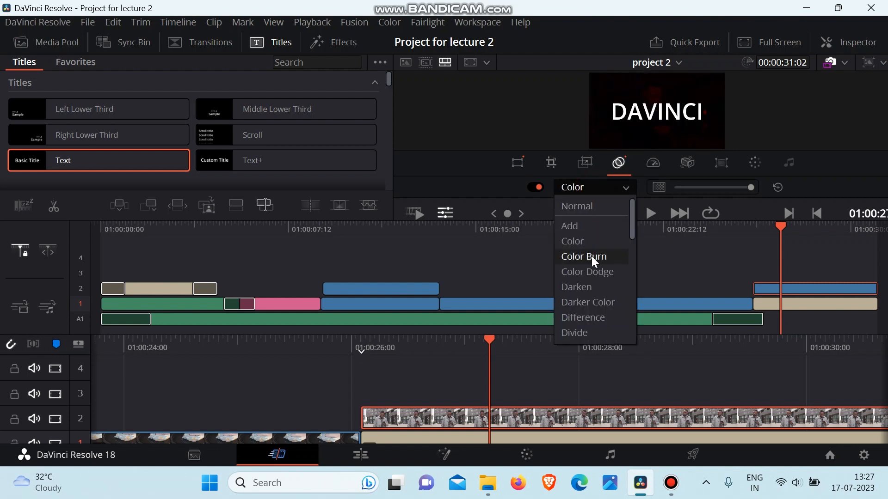
pyautogui.click(592, 257)
pyautogui.click(579, 188)
pyautogui.click(581, 271)
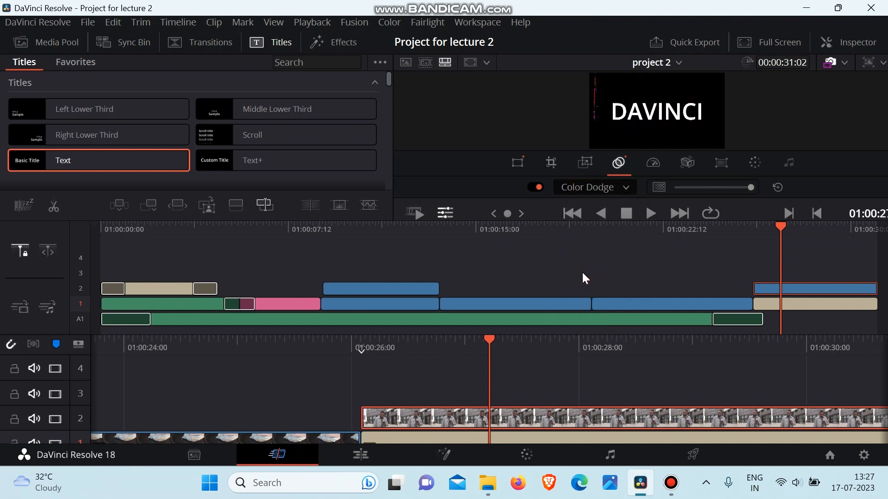
# Try the Darken, Darker Color and Difference composite modes on the Color Grading 2 clip, then Color Dodge again.
pyautogui.click(580, 189)
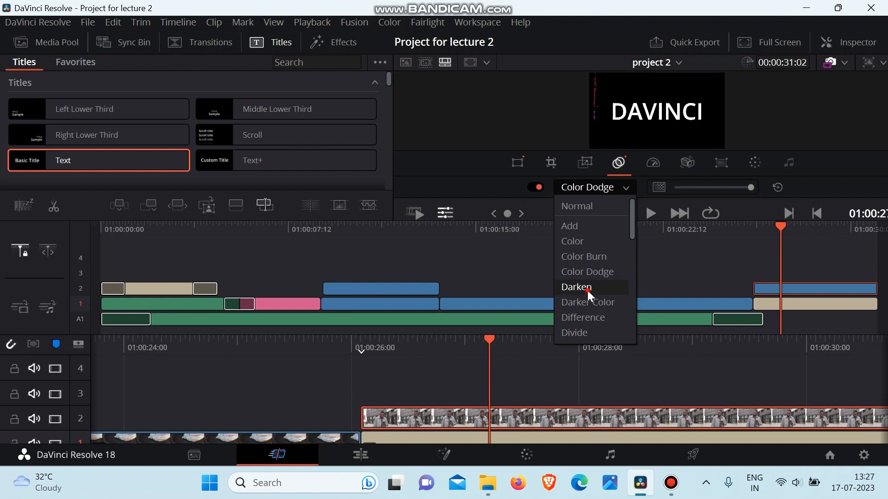
pyautogui.click(587, 288)
pyautogui.click(585, 187)
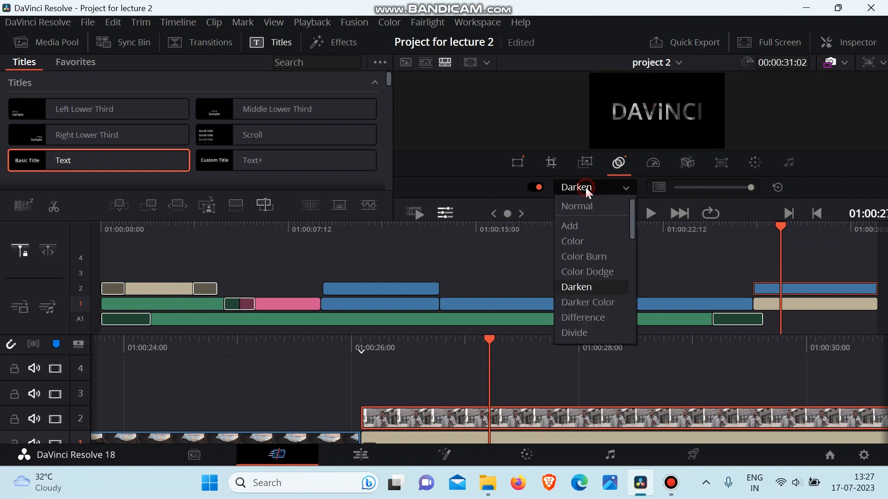
pyautogui.click(606, 301)
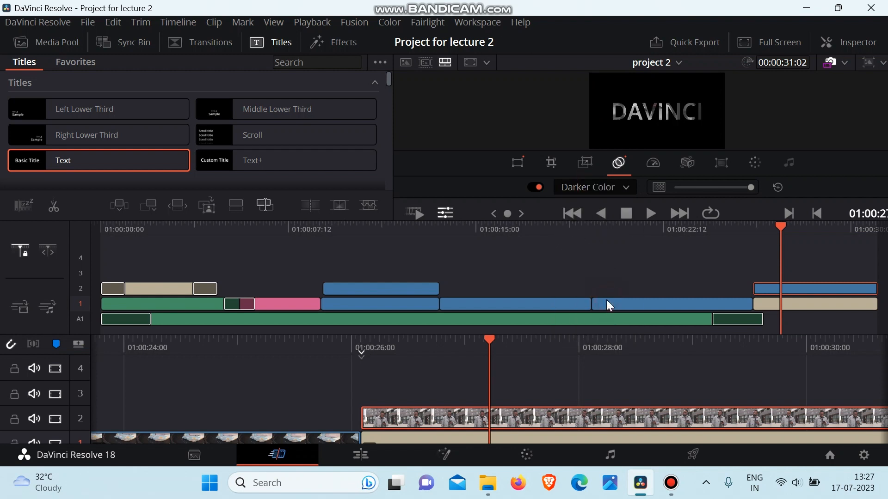
pyautogui.click(591, 187)
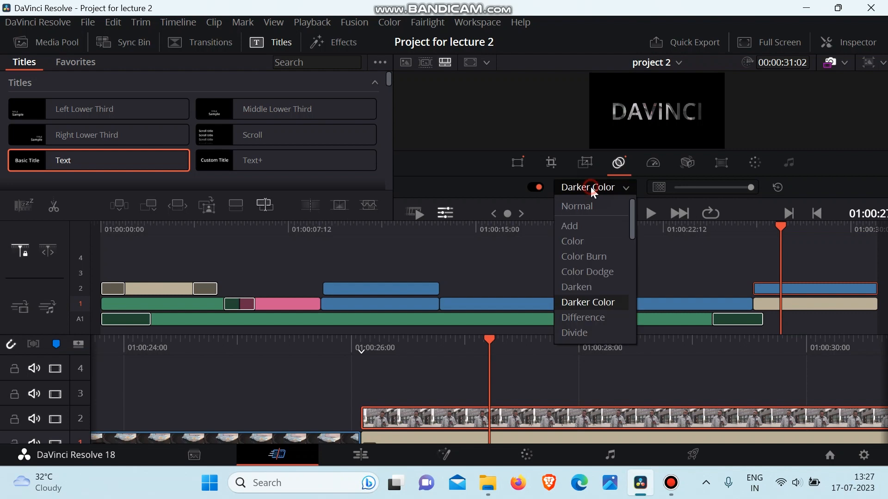
pyautogui.click(593, 318)
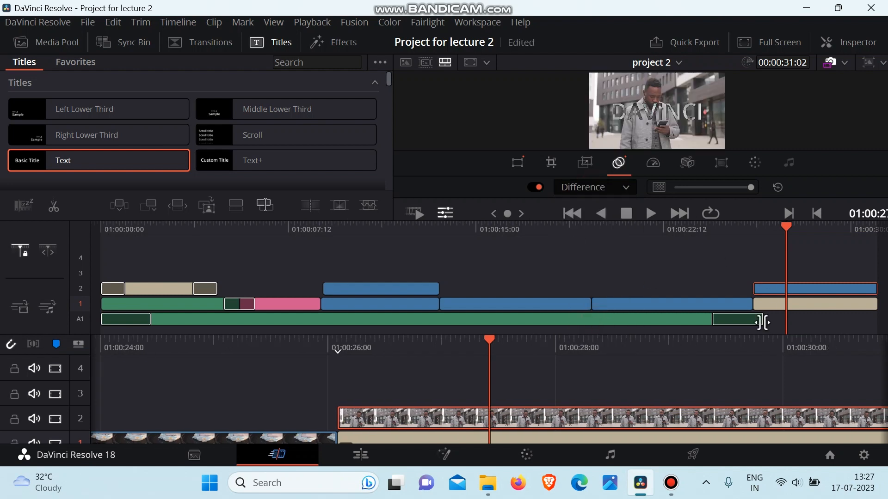
pyautogui.click(605, 188)
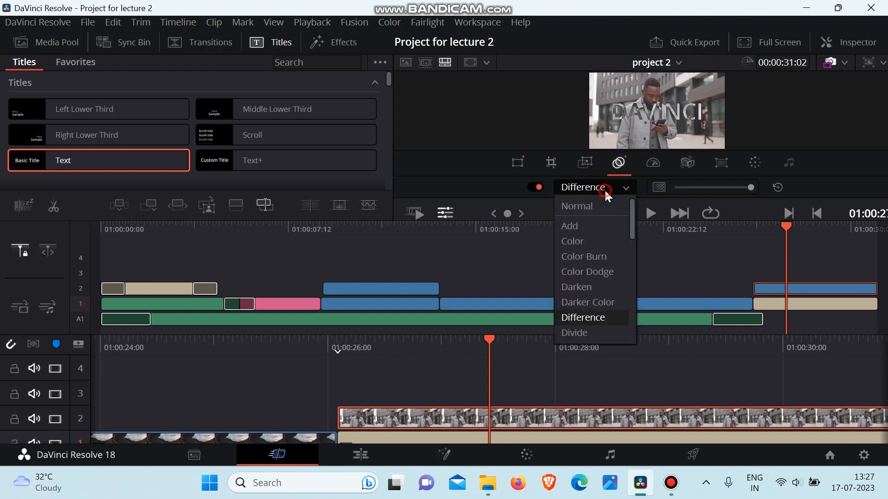
pyautogui.click(585, 273)
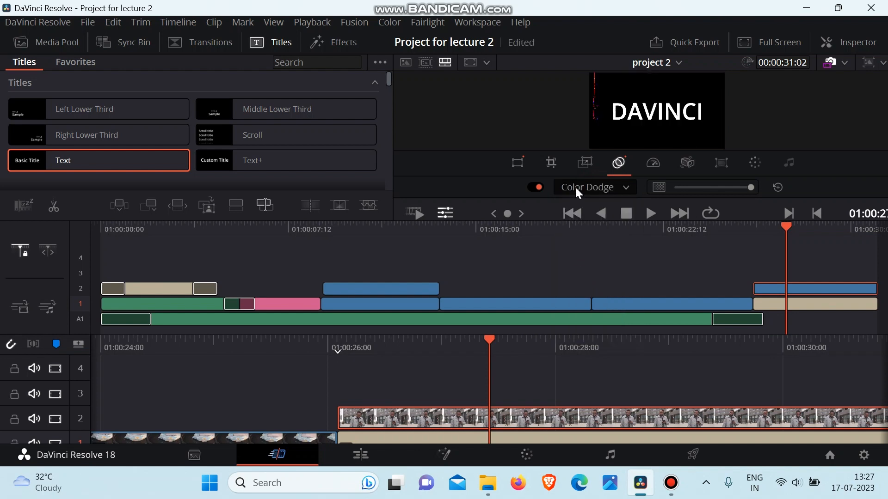
# Set the Color Grading 2 clip's composite mode to Darken and preview the result full screen from the clip's start.
pyautogui.click(575, 186)
pyautogui.click(583, 288)
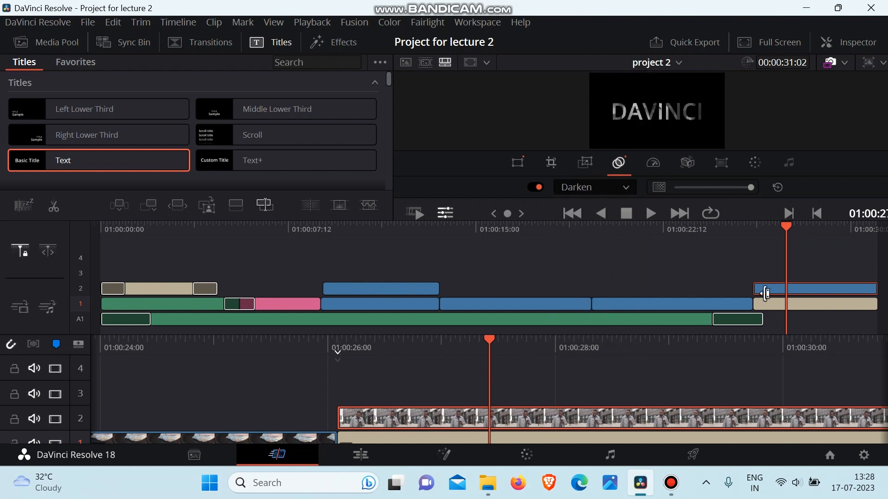
pyautogui.click(754, 224)
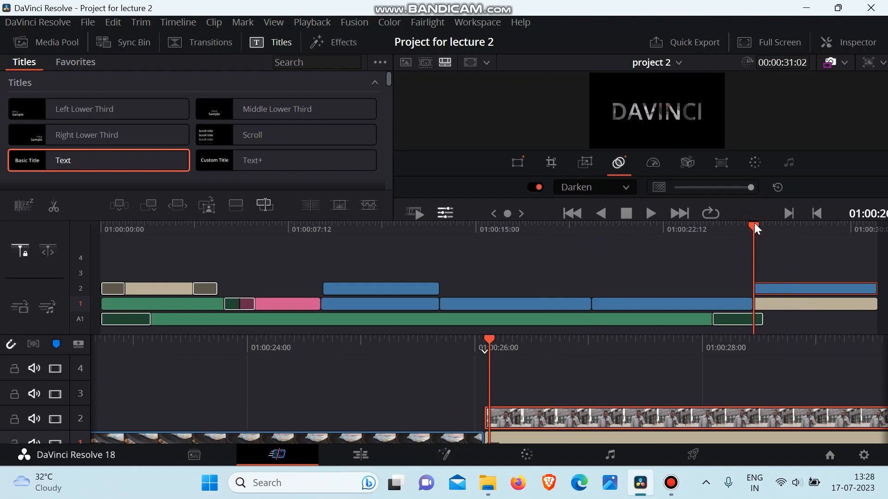
pyautogui.click(769, 40)
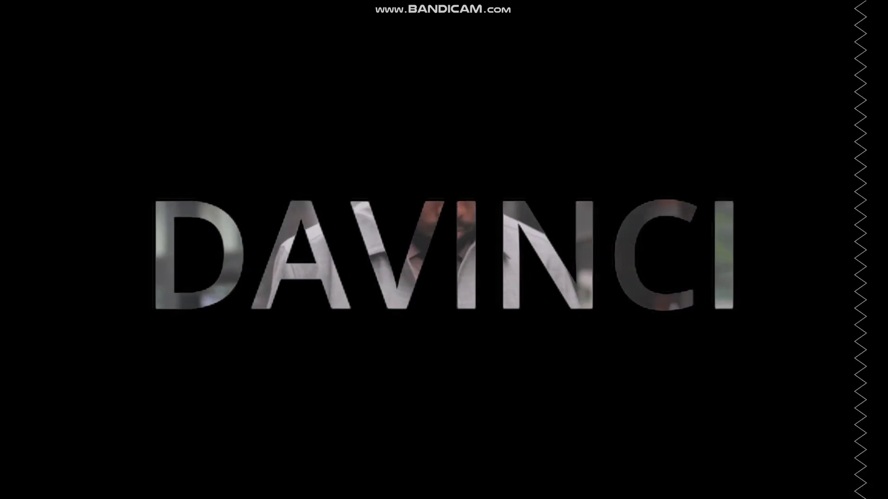
pyautogui.press('Escape')
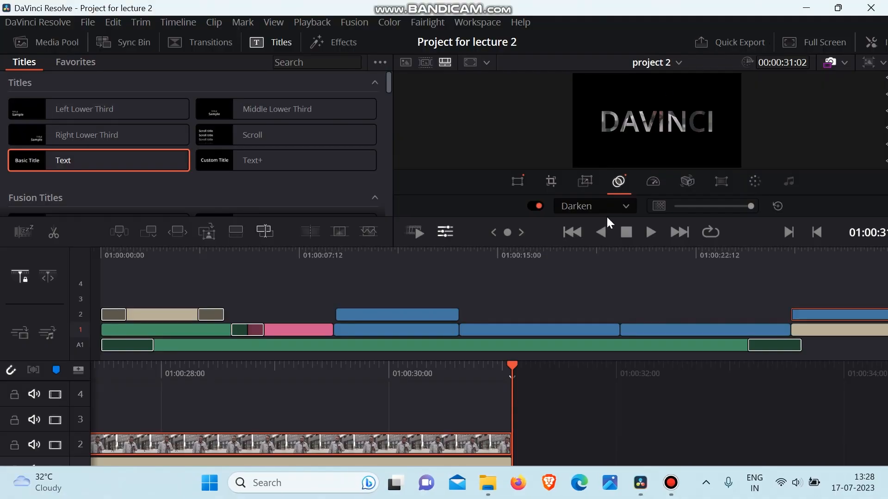
# Scrub back and forth through the DAVINCI title section to review the Darken composite.
pyautogui.scroll(5, 586, 348)
pyautogui.scroll(-2, 586, 347)
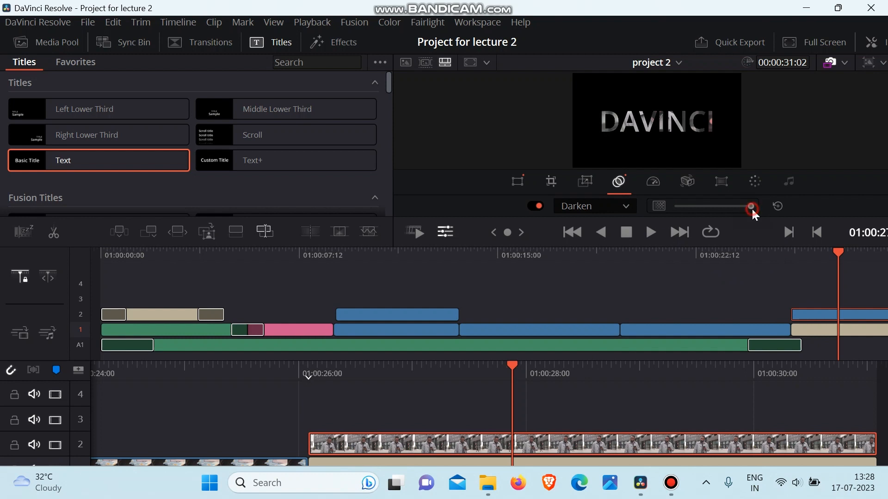
pyautogui.moveTo(751, 206)
pyautogui.mouseDown()
pyautogui.moveTo(684, 208)
pyautogui.moveTo(778, 214)
pyautogui.moveTo(717, 206)
pyautogui.moveTo(761, 210)
pyautogui.mouseUp()
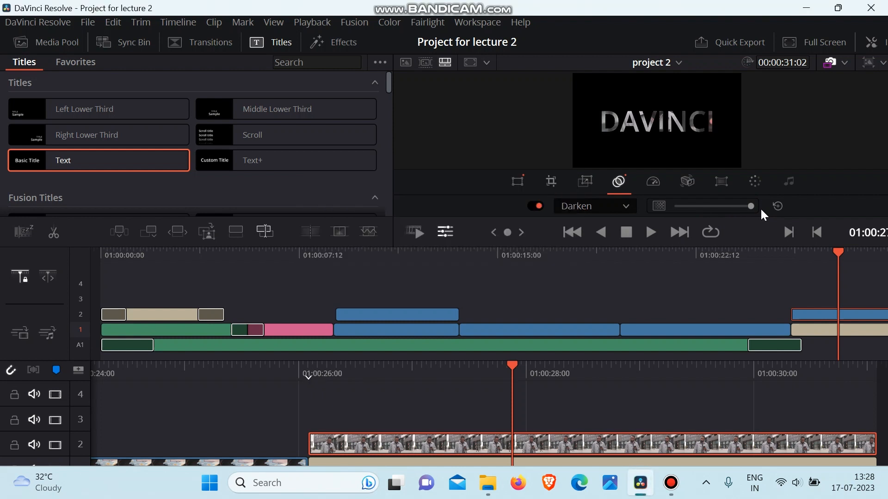
pyautogui.hscroll(3, 536, 395)
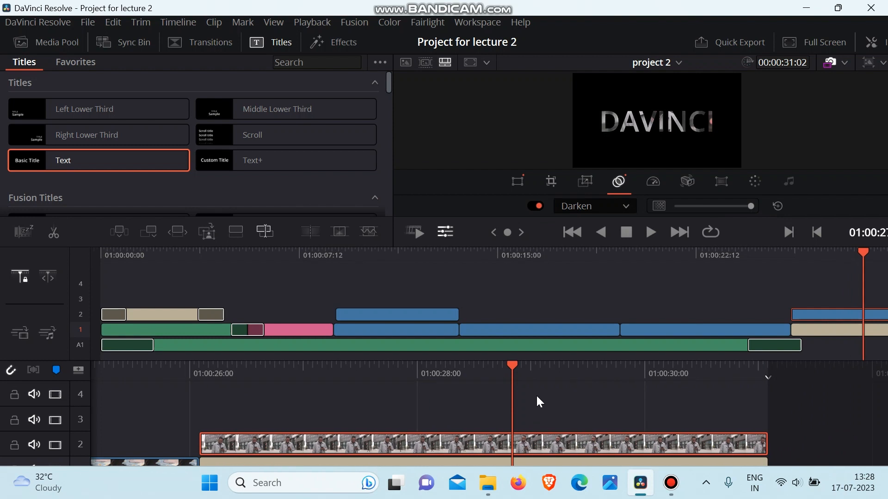
pyautogui.hscroll(-2, 536, 395)
pyautogui.hscroll(2, 537, 395)
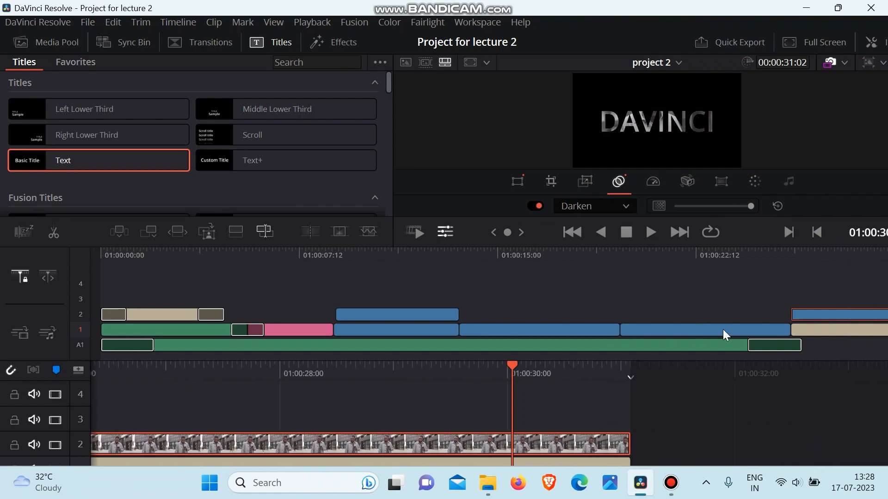
pyautogui.moveTo(624, 368); pyautogui.dragTo(803, 368)
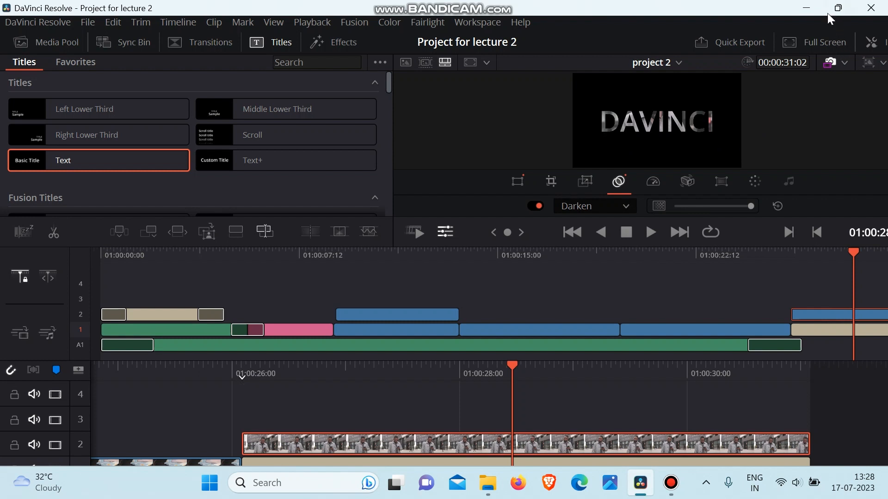
# Show the speed controls for the Color Grading 2 clip and restore and re-maximize the application window.
pyautogui.moveTo(836, 10)
pyautogui.click(646, 189)
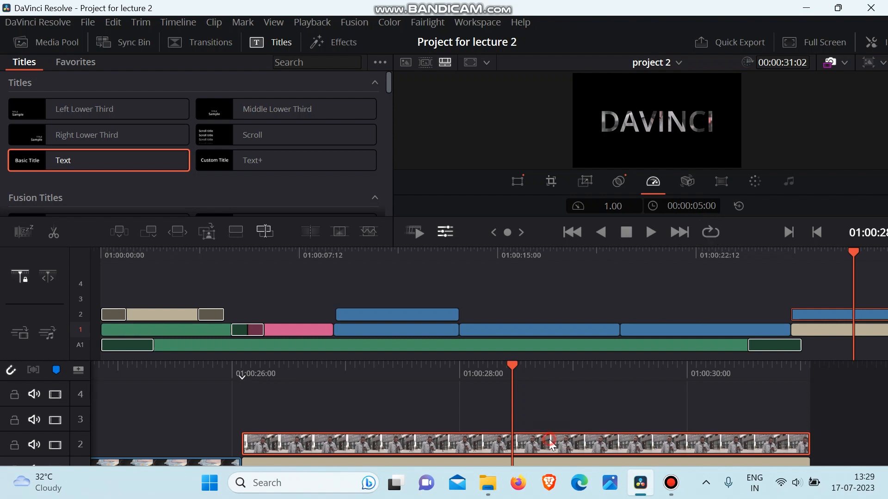
pyautogui.scroll(5, 507, 410)
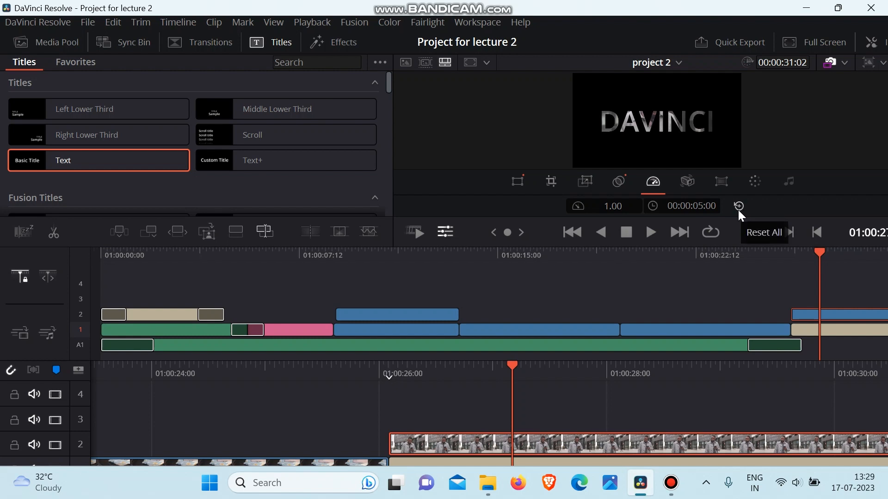
pyautogui.click(838, 8)
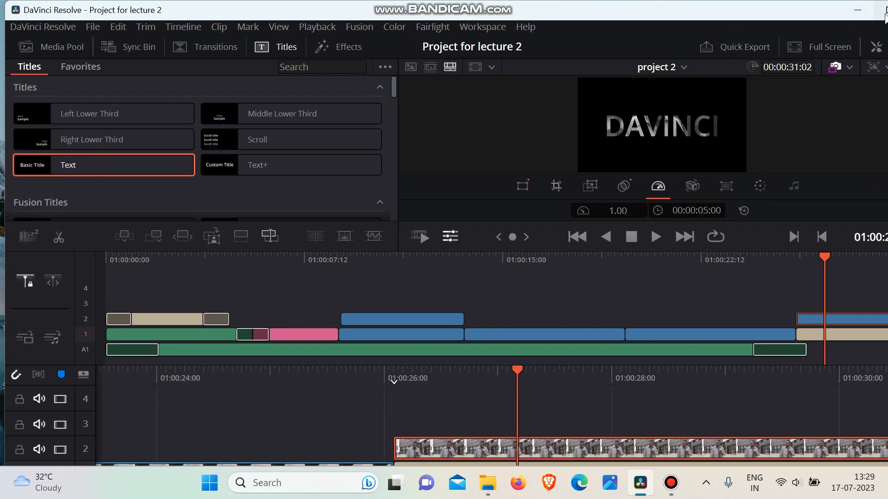
pyautogui.click(884, 12)
# Expand the Color Grading 2 clip's Speed Change properties to examine its direction, speed and duration settings, and close the Inspector again.
pyautogui.click(858, 43)
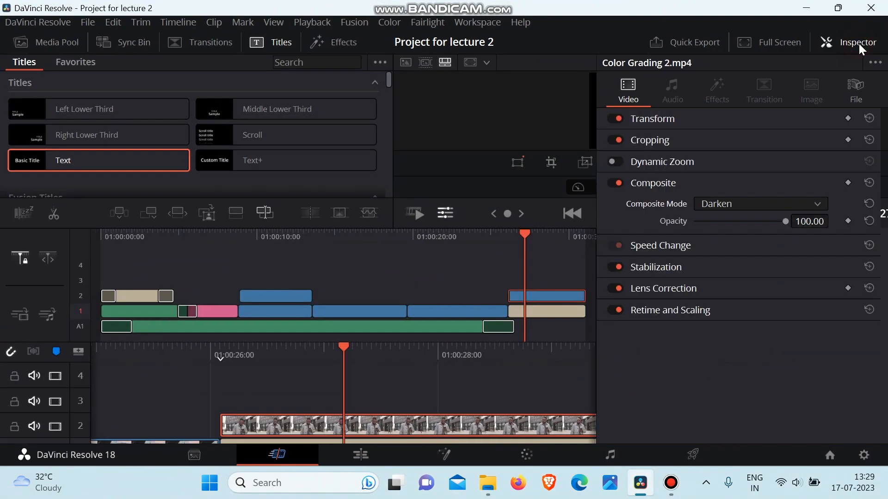
pyautogui.click(653, 187)
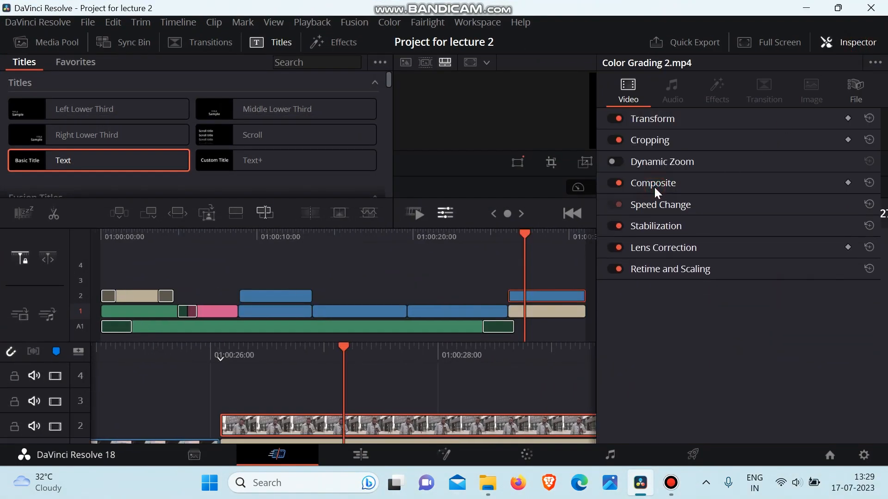
pyautogui.click(659, 211)
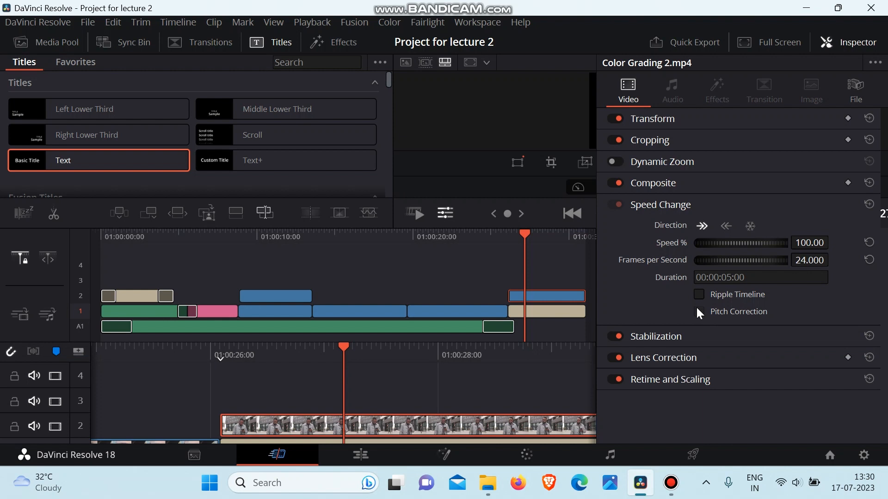
pyautogui.click(846, 42)
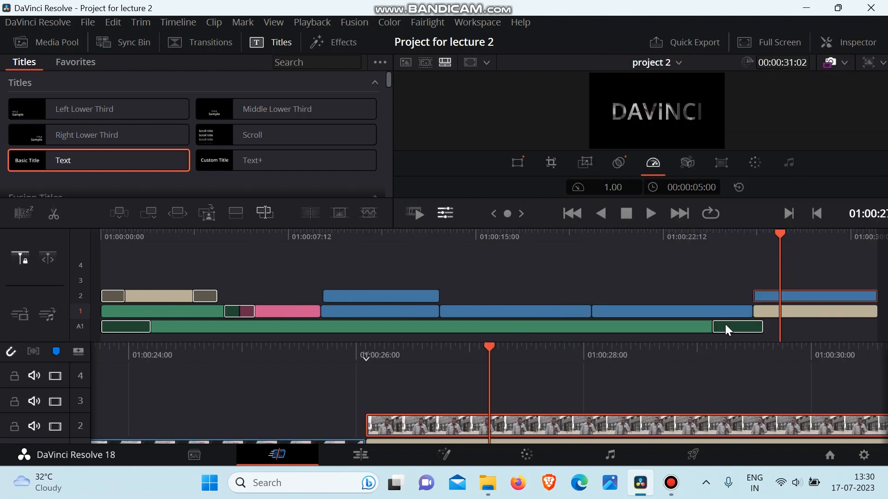
# Select the track 1 clip beneath the 15-second mark and set its speed to 0.5.
pyautogui.moveTo(780, 236); pyautogui.dragTo(749, 240)
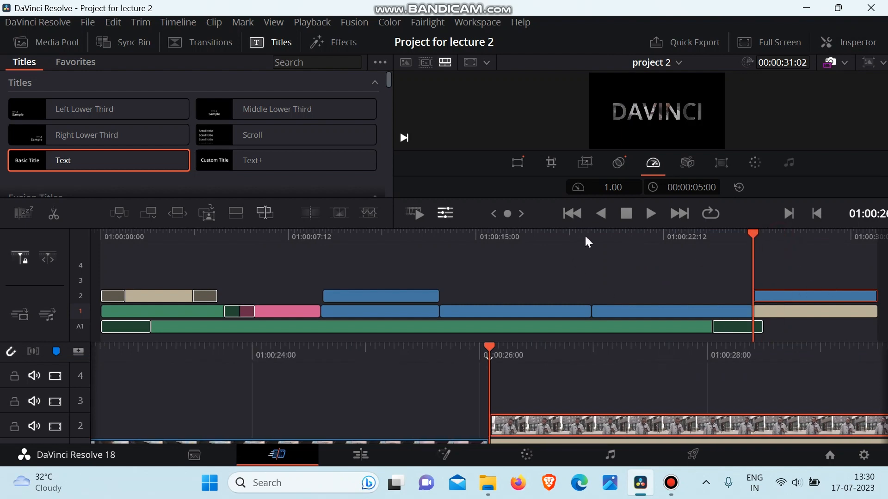
pyautogui.moveTo(578, 237); pyautogui.dragTo(501, 281)
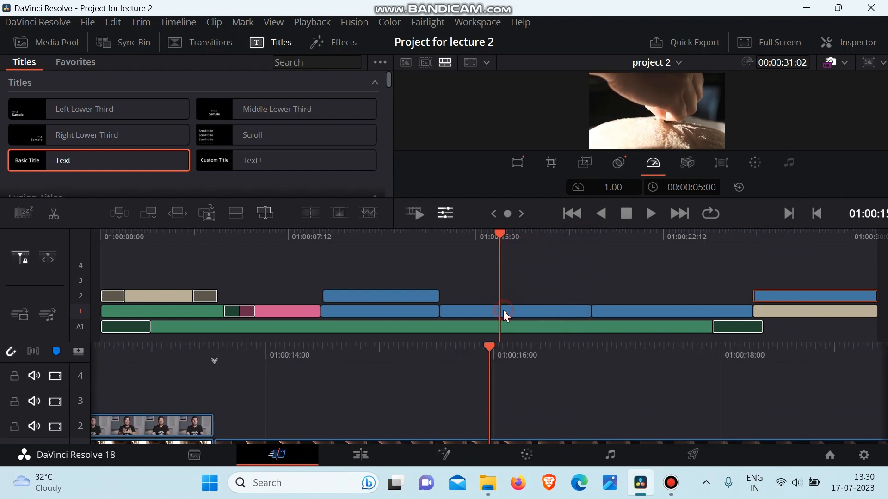
pyautogui.click(519, 311)
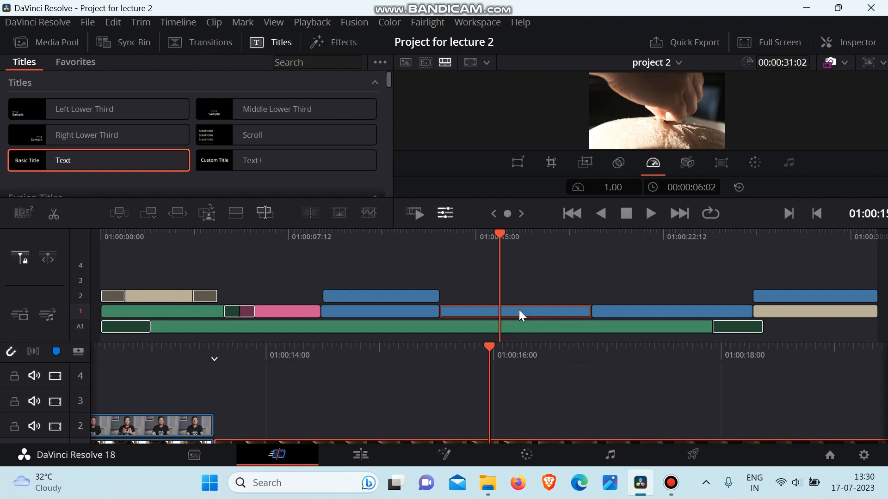
pyautogui.click(620, 189)
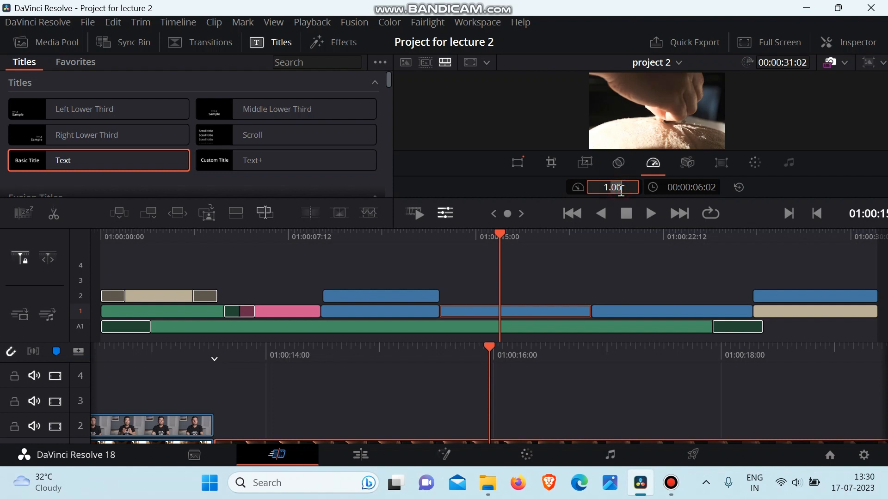
pyautogui.press('BackSpace')
pyautogui.press('BackSpace')
pyautogui.press('BackSpace')
pyautogui.write('0.5')
pyautogui.press('Return')
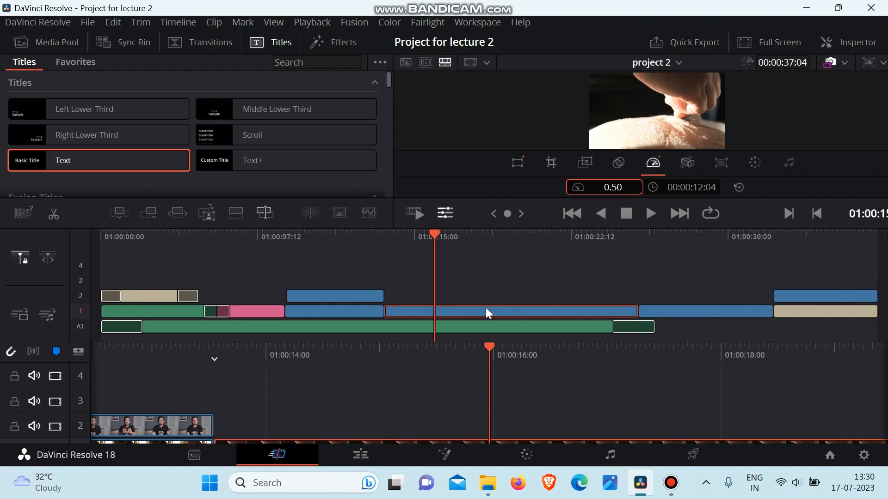
# Play back the slowed track 1 clip from near the 15-second mark to check its motion.
pyautogui.click(432, 233)
pyautogui.moveTo(433, 235); pyautogui.dragTo(418, 235)
pyautogui.press('space')
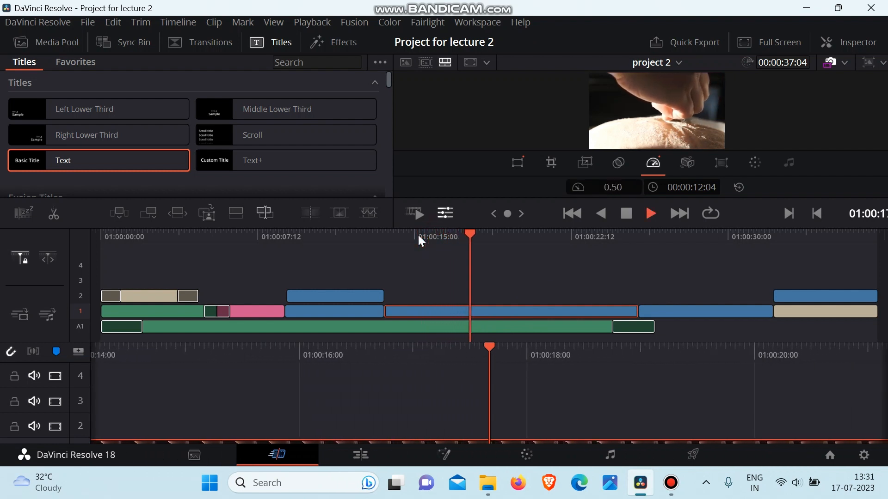
pyautogui.press('space')
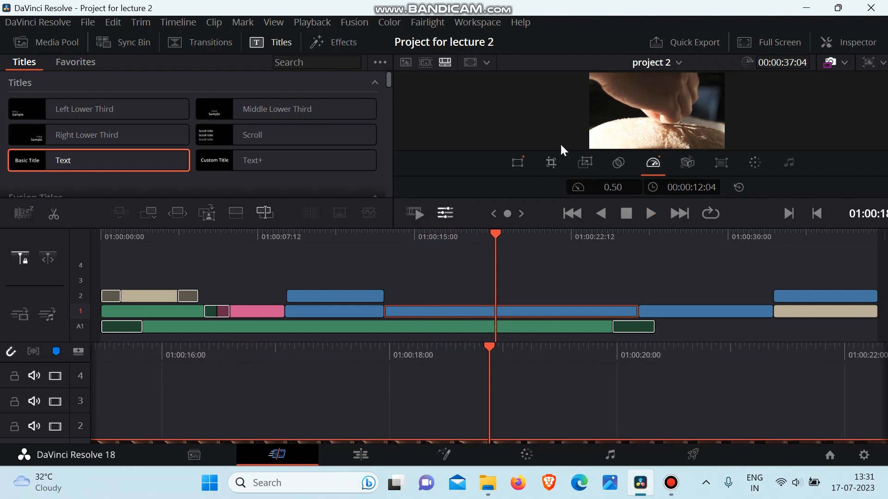
# Set the track 1 clip's speed to 0 and play back the frozen section from around 15 seconds.
pyautogui.click(622, 188)
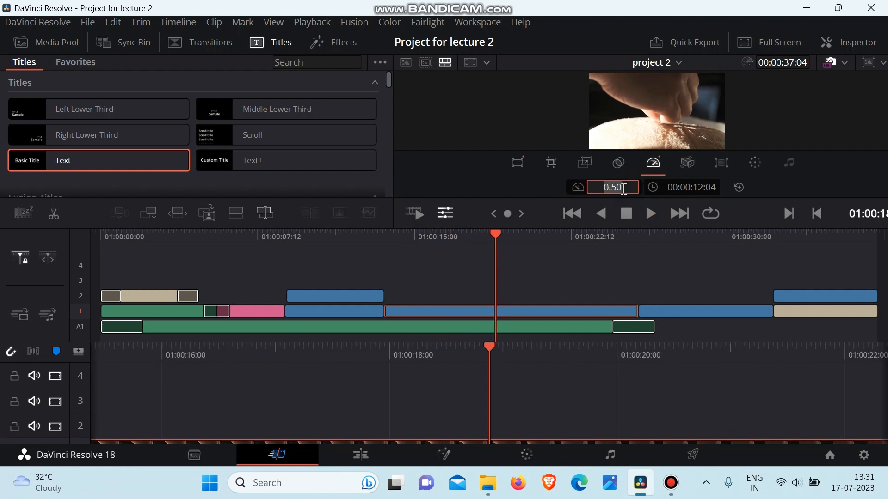
pyautogui.press('BackSpace')
pyautogui.write('0')
pyautogui.press('Return')
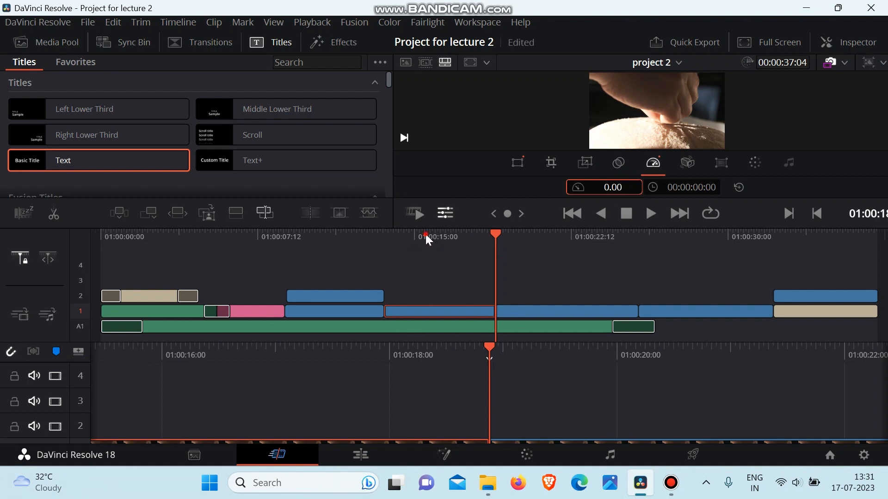
pyautogui.click(425, 234)
pyautogui.press('space')
pyautogui.click(415, 233)
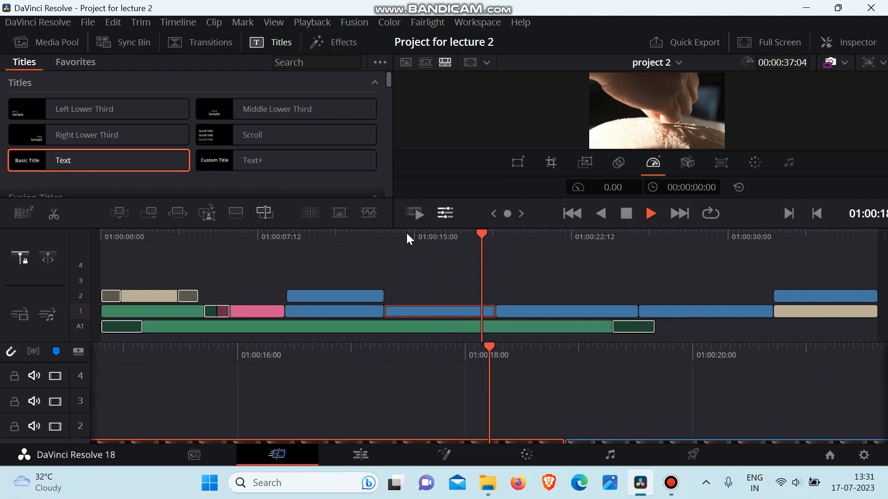
pyautogui.press('space')
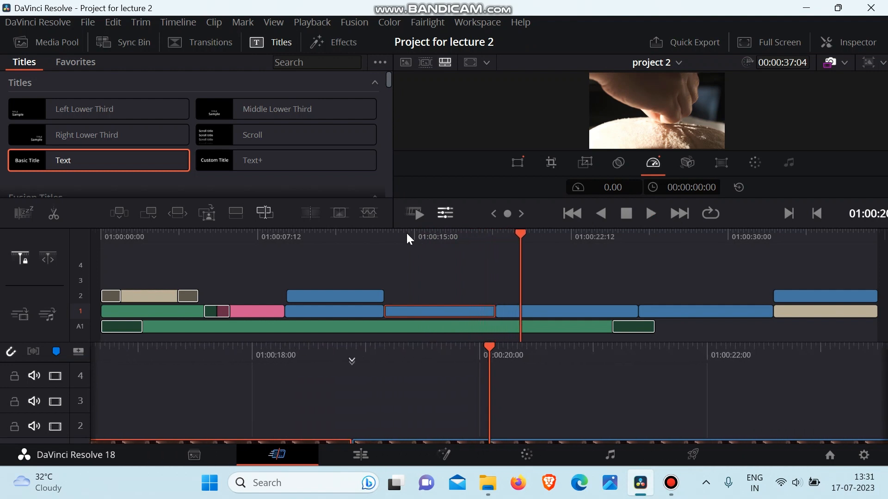
# Set the frozen clip's speed to 2 and play it back from near the clip's start.
pyautogui.click(423, 234)
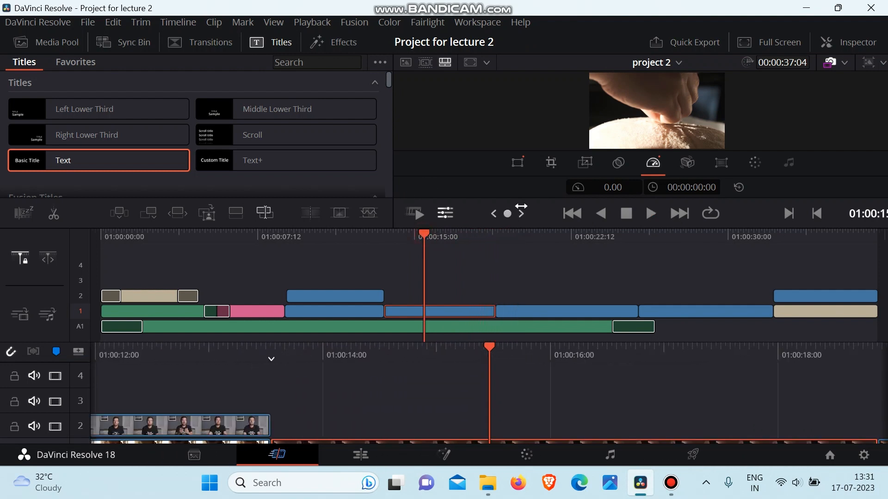
pyautogui.click(621, 190)
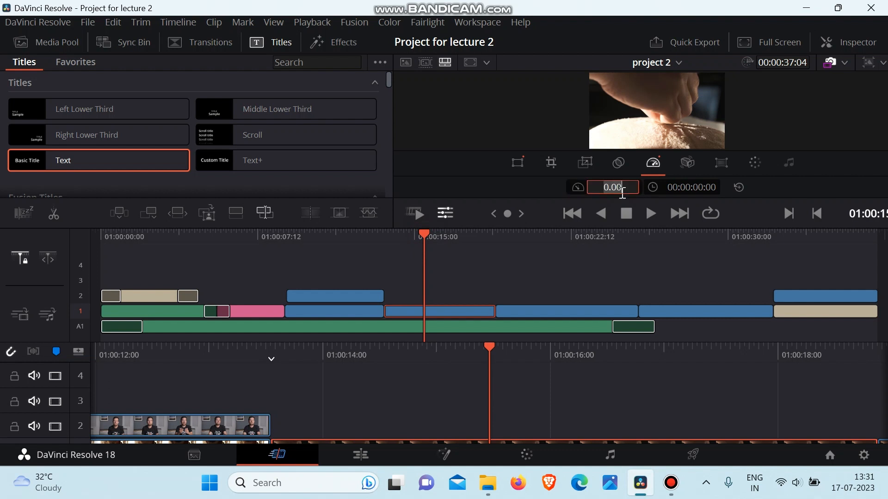
pyautogui.press('BackSpace')
pyautogui.write('2')
pyautogui.press('Return')
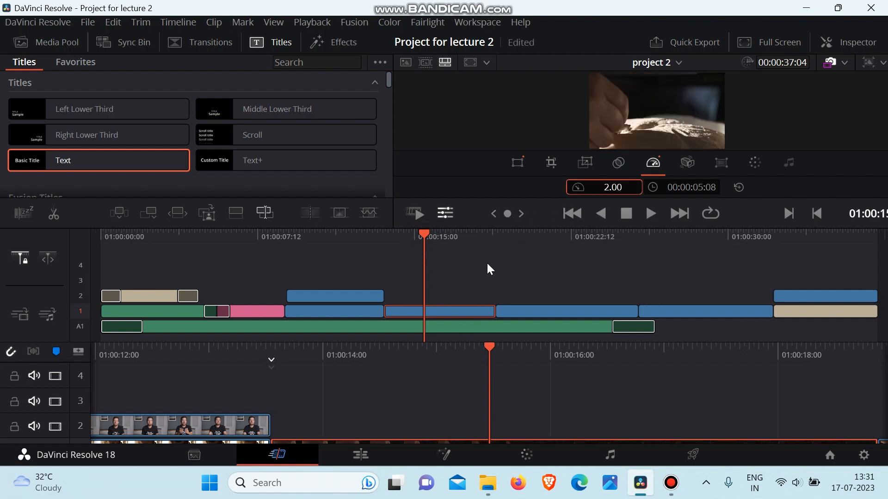
pyautogui.moveTo(425, 234); pyautogui.dragTo(399, 260)
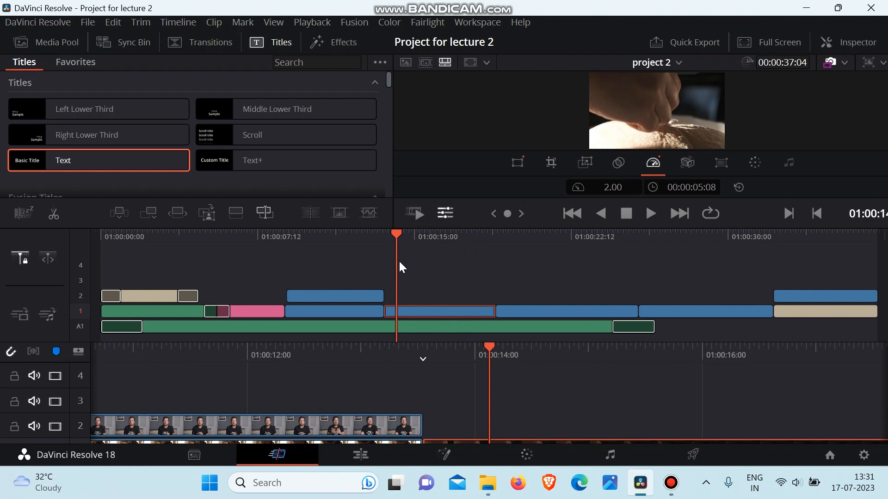
pyautogui.press('space')
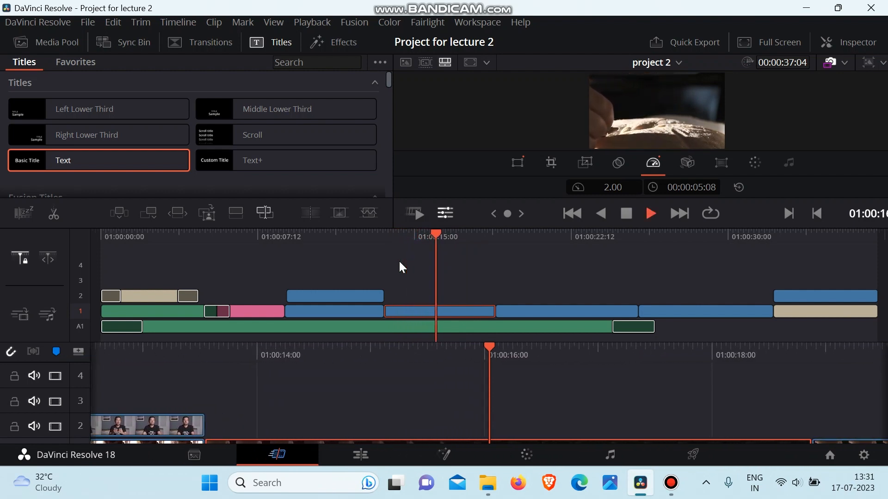
pyautogui.press('space')
# Raise the selected clip's speed to 3.12 and play it back from its first frame.
pyautogui.moveTo(613, 187); pyautogui.dragTo(665, 187)
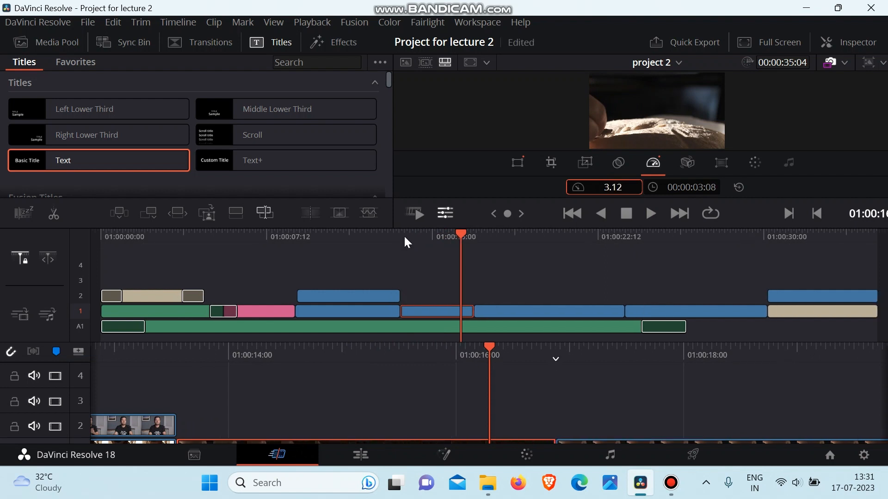
pyautogui.click(411, 233)
pyautogui.moveTo(412, 234); pyautogui.dragTo(400, 235)
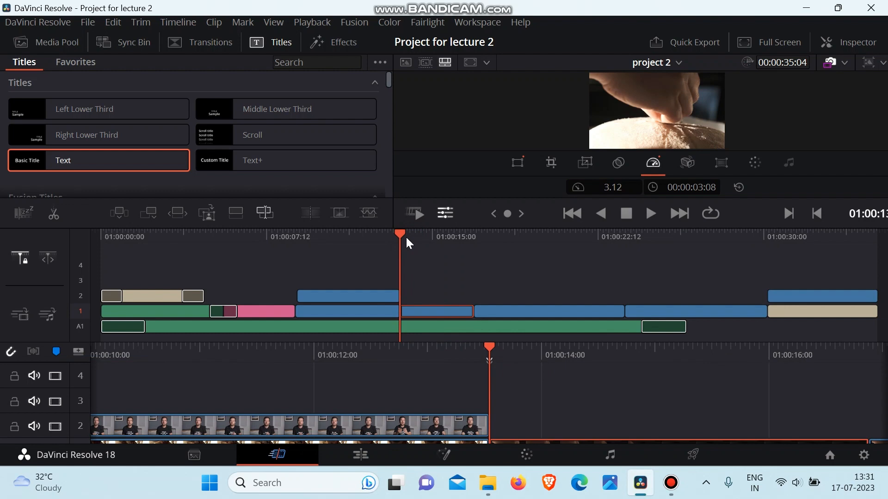
pyautogui.press('space')
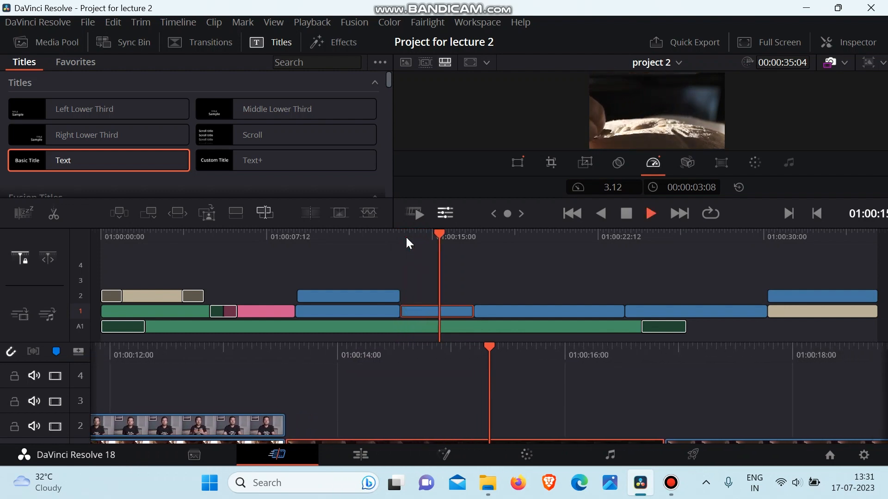
pyautogui.press('space')
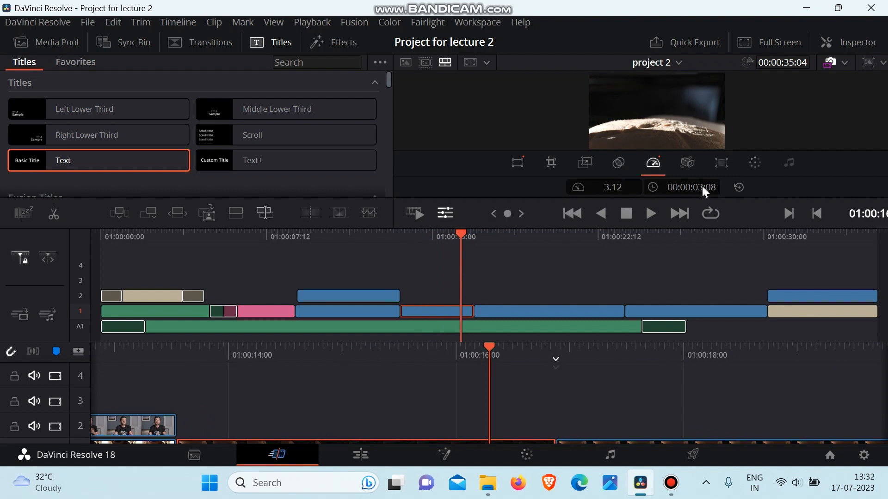
# Reset the selected clip's speed to 1.00, deselect it and display the imported videos in the media pool.
pyautogui.click(736, 189)
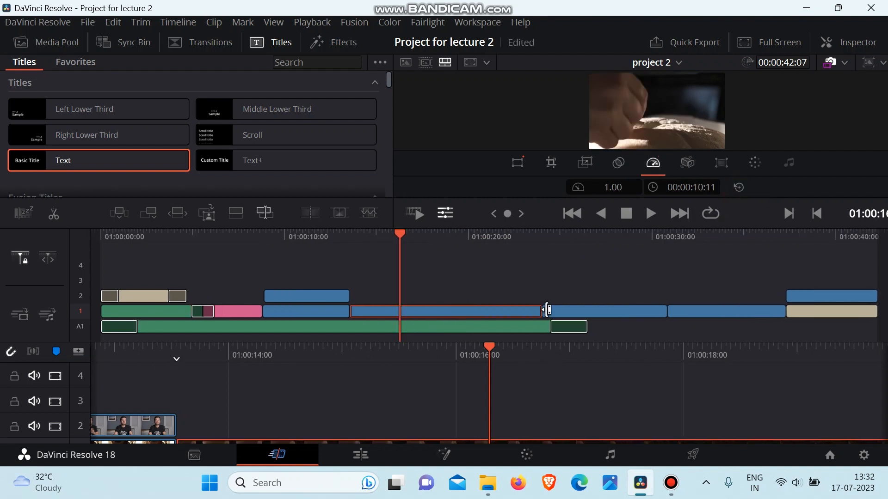
pyautogui.click(537, 286)
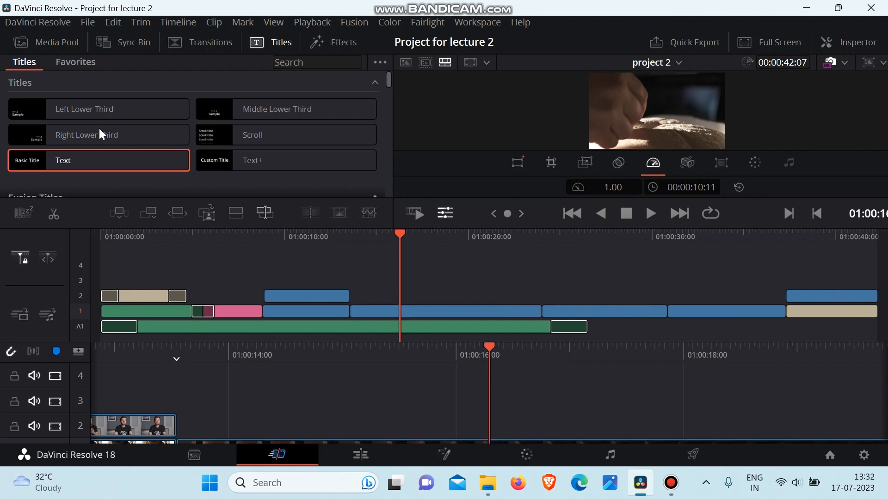
pyautogui.click(47, 43)
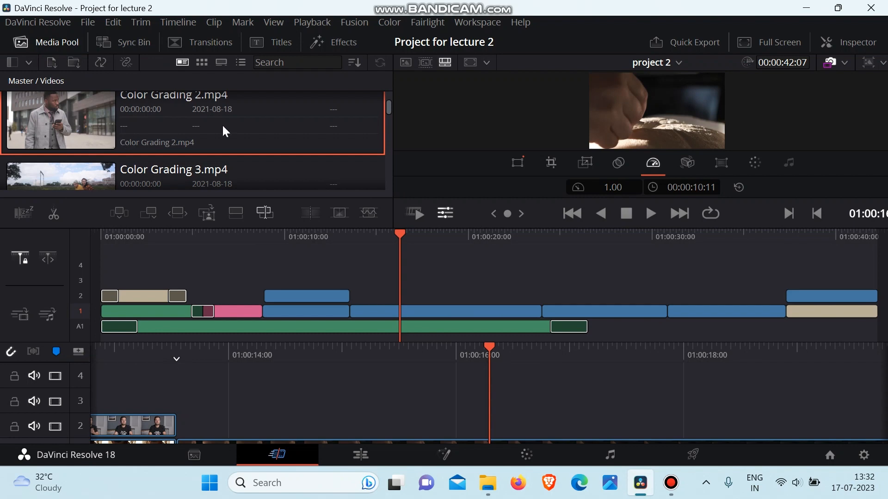
# Insert Speed Practice.mp4 from the media pool between the track 1 clips at about 24 seconds, select it and place the playhead on it.
pyautogui.scroll(-1, 223, 127)
pyautogui.scroll(5, 220, 127)
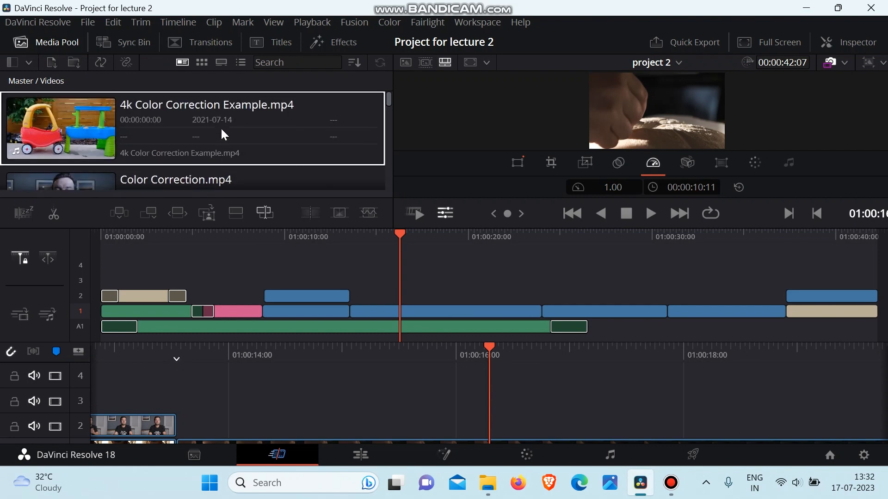
pyautogui.scroll(-5, 222, 130)
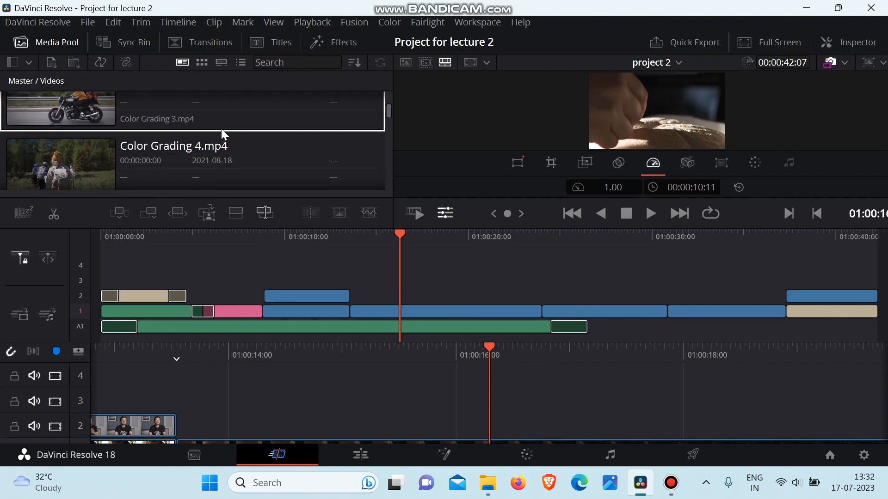
pyautogui.scroll(-4, 221, 128)
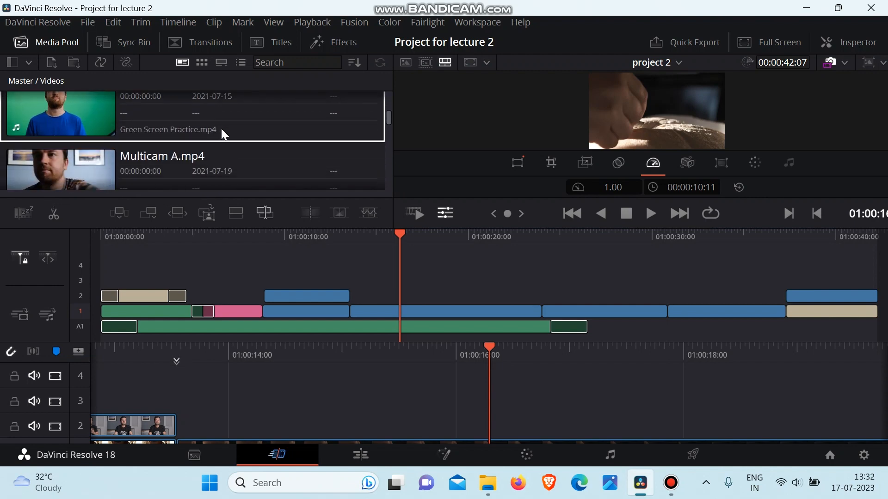
pyautogui.scroll(-3, 221, 133)
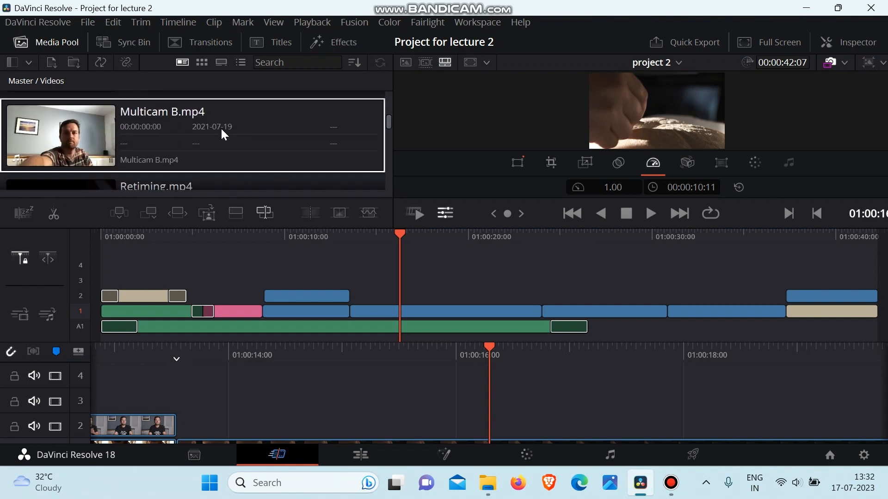
pyautogui.scroll(-2, 211, 148)
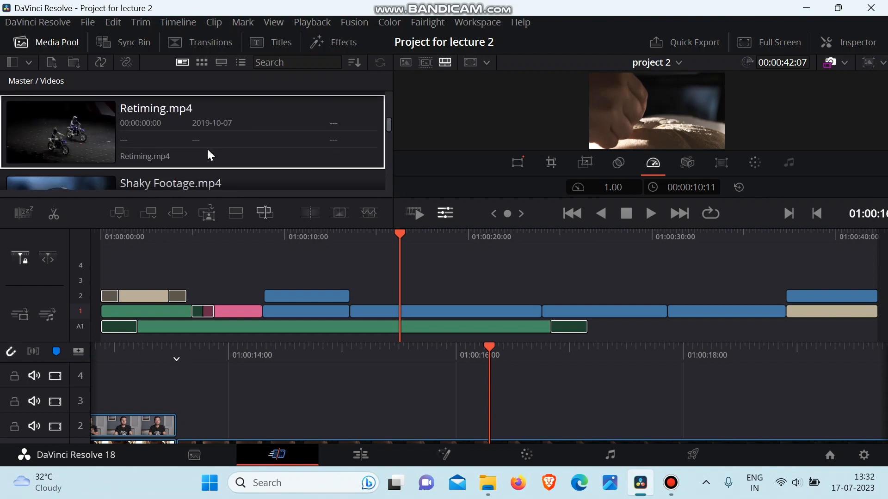
pyautogui.scroll(-3, 207, 148)
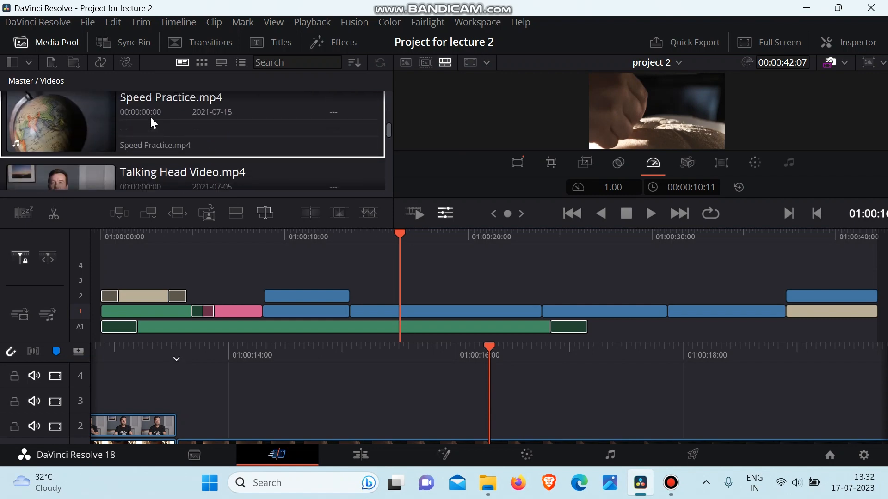
pyautogui.moveTo(148, 113); pyautogui.dragTo(543, 307)
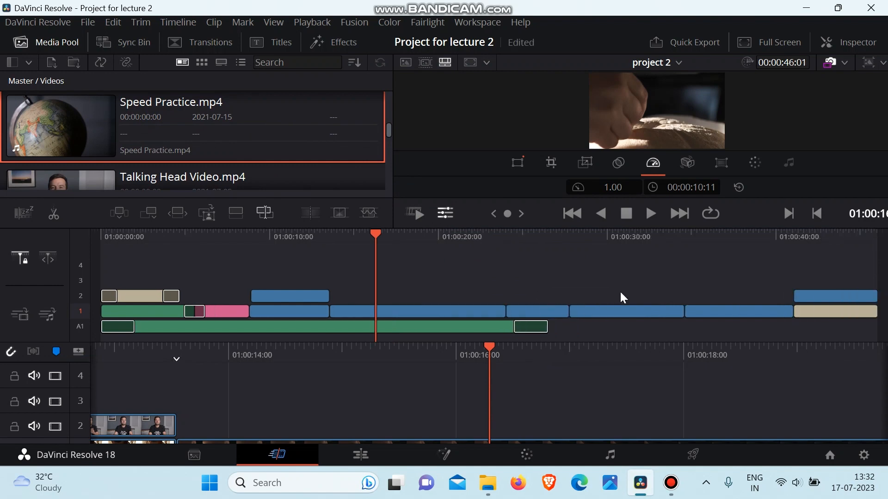
pyautogui.click(538, 312)
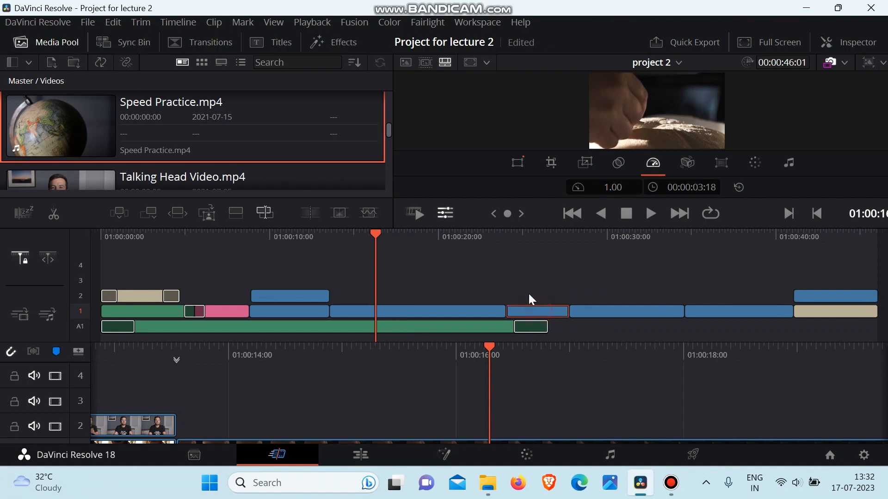
pyautogui.click(513, 236)
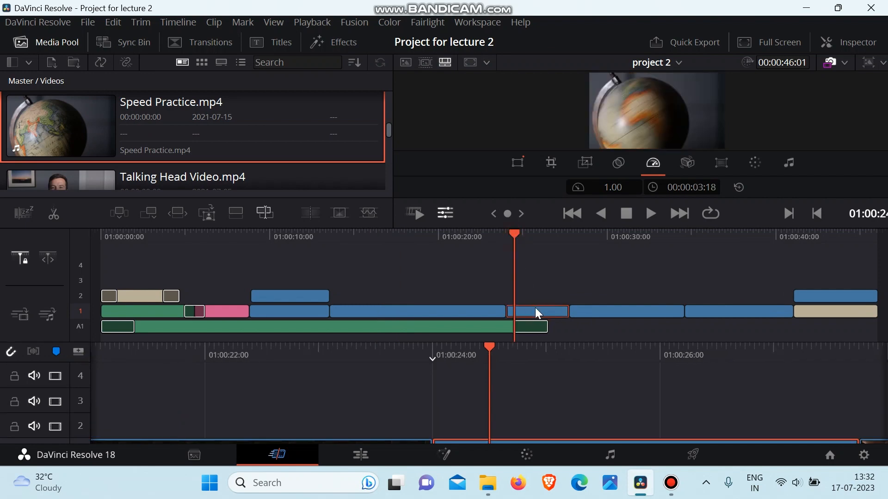
# Open Speed Practice.mp4 in the source viewer and widen its in and out range to a duration of 00:00:04:37.
pyautogui.click(410, 60)
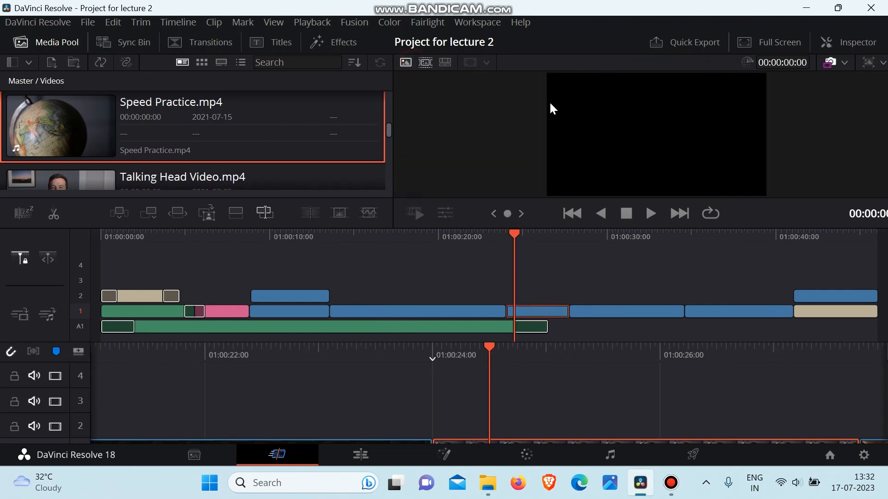
pyautogui.click(426, 62)
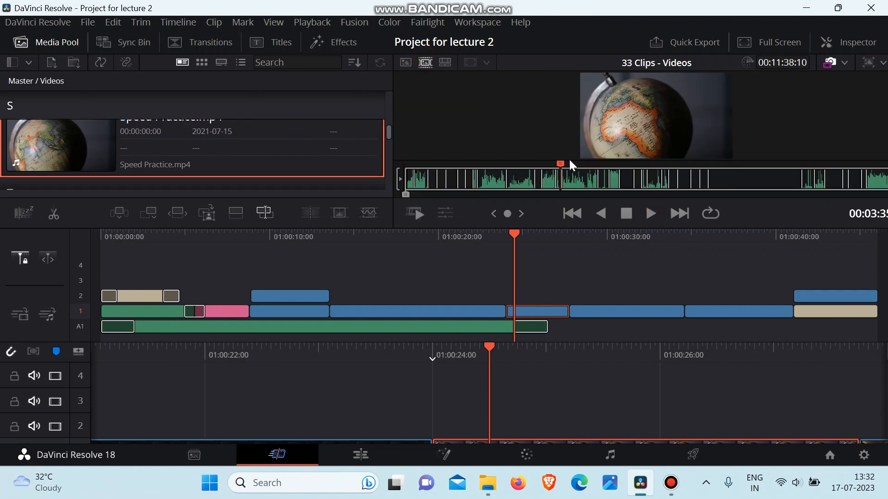
pyautogui.doubleClick(227, 156)
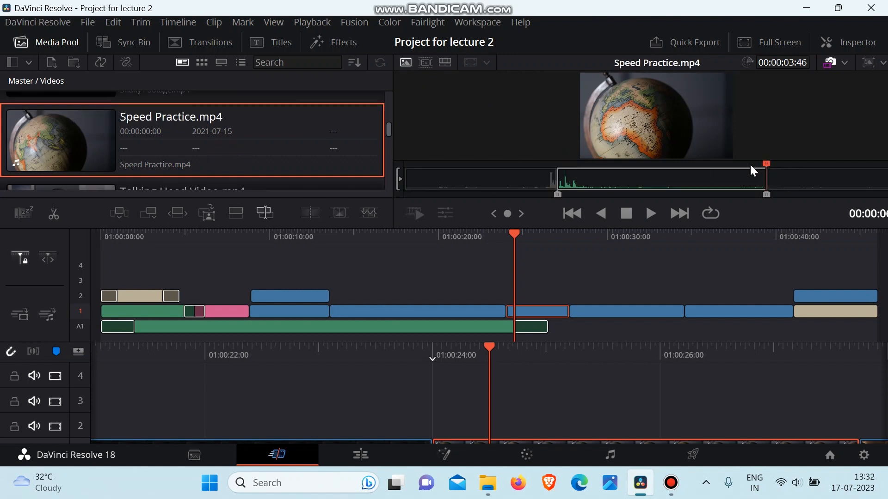
pyautogui.moveTo(765, 194)
pyautogui.mouseDown()
pyautogui.moveTo(801, 194)
pyautogui.moveTo(776, 189)
pyautogui.mouseUp()
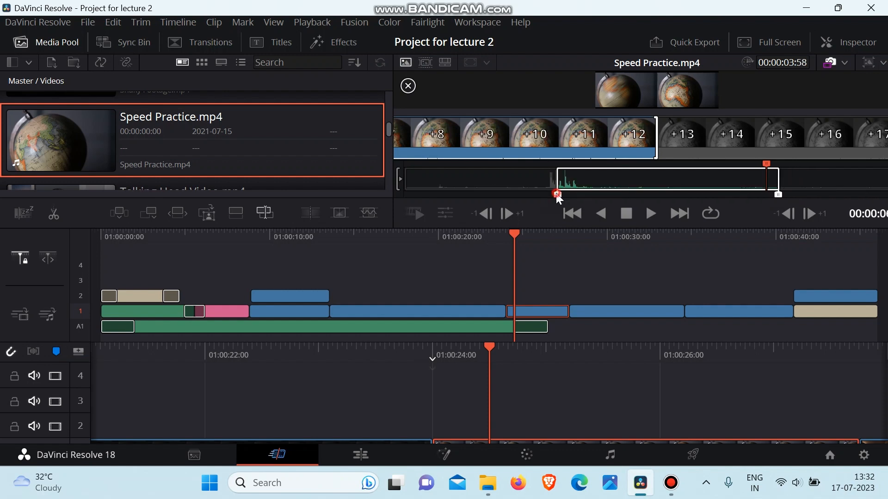
pyautogui.moveTo(551, 188); pyautogui.dragTo(531, 191)
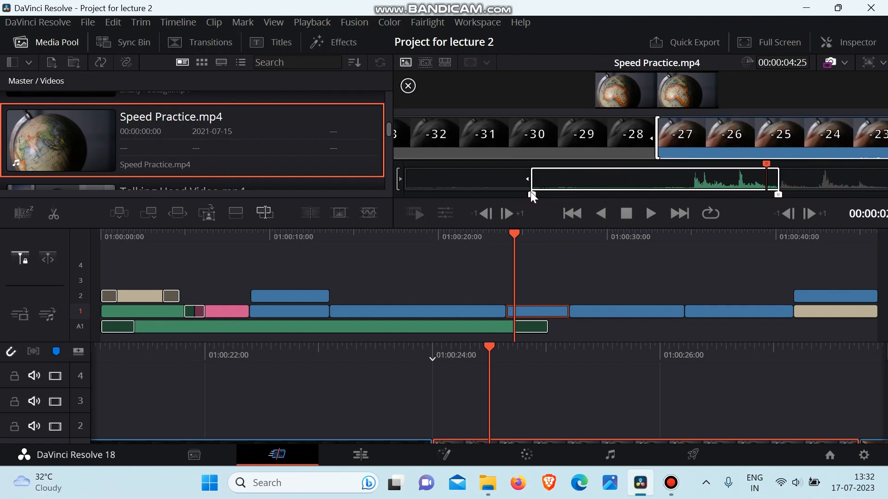
pyautogui.moveTo(776, 194); pyautogui.dragTo(788, 196)
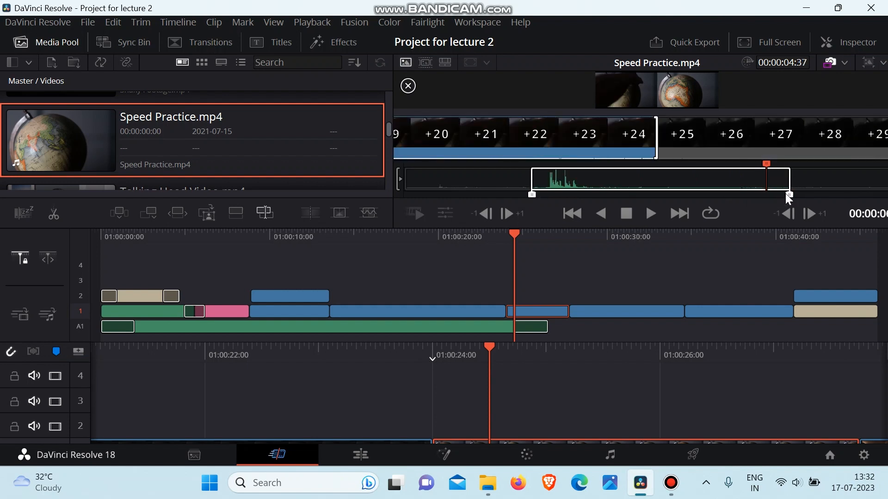
# Deselect the inserted globe clip and play the timeline from shortly before it to near its end.
pyautogui.moveTo(514, 235); pyautogui.dragTo(485, 246)
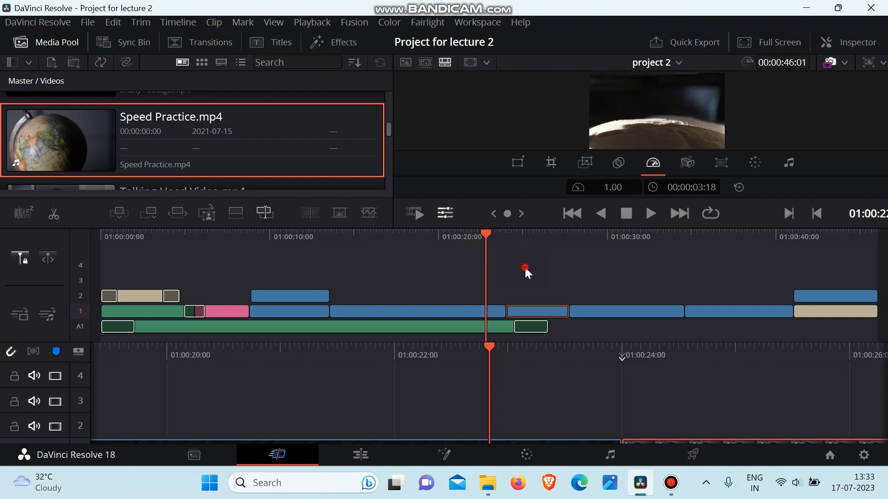
pyautogui.click(526, 268)
pyautogui.press('space')
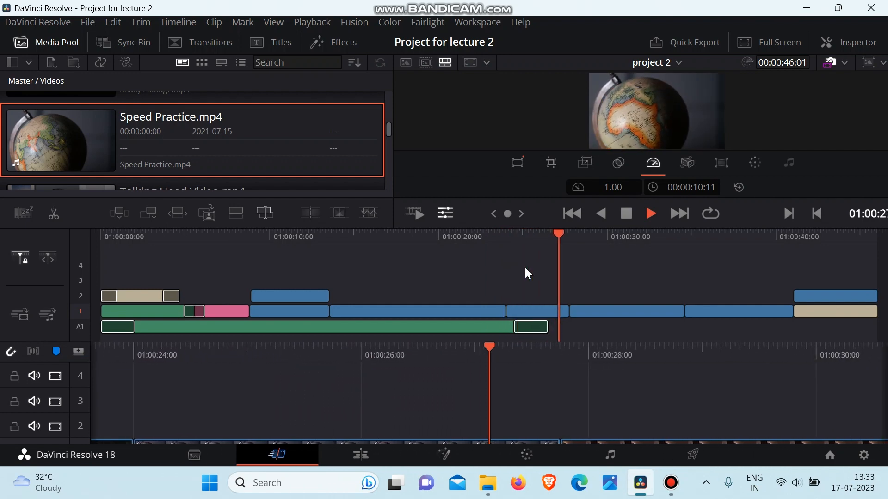
pyautogui.press('space')
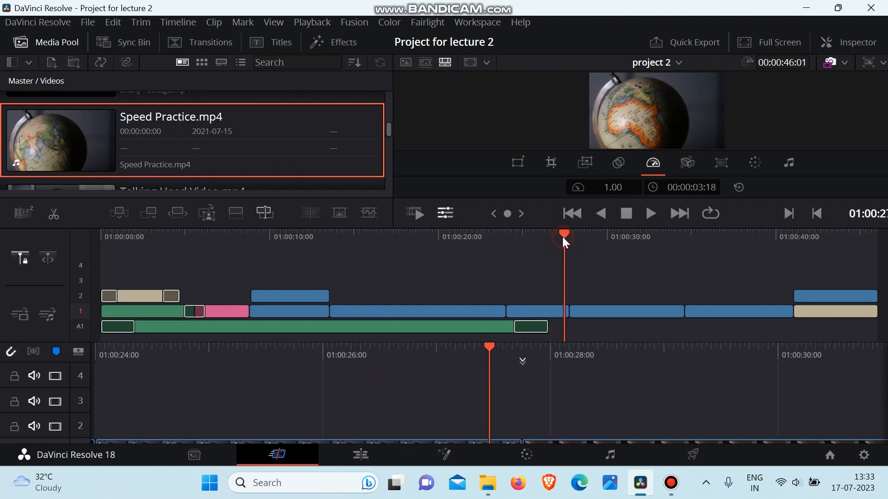
# Set the globe clip's speed to -0.52, dismiss the antivirus notification and play the clip back from its first frame.
pyautogui.moveTo(562, 237); pyautogui.dragTo(511, 246)
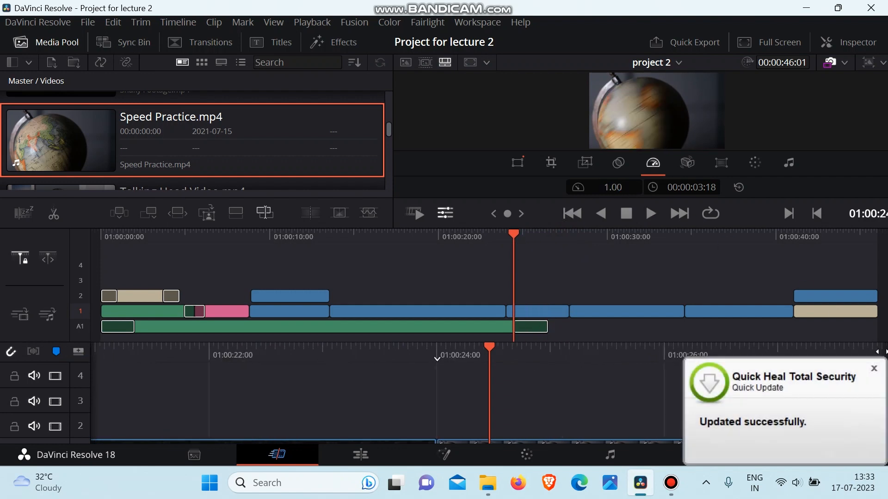
pyautogui.click(873, 370)
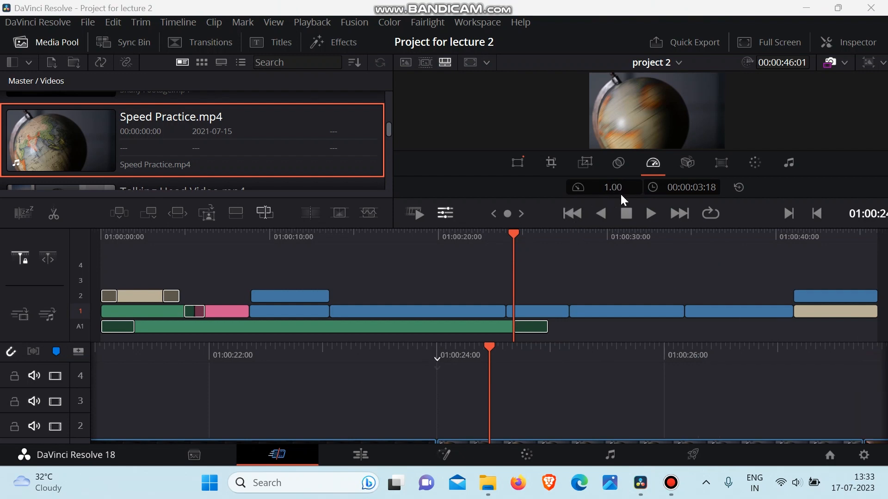
pyautogui.moveTo(617, 191); pyautogui.dragTo(546, 191)
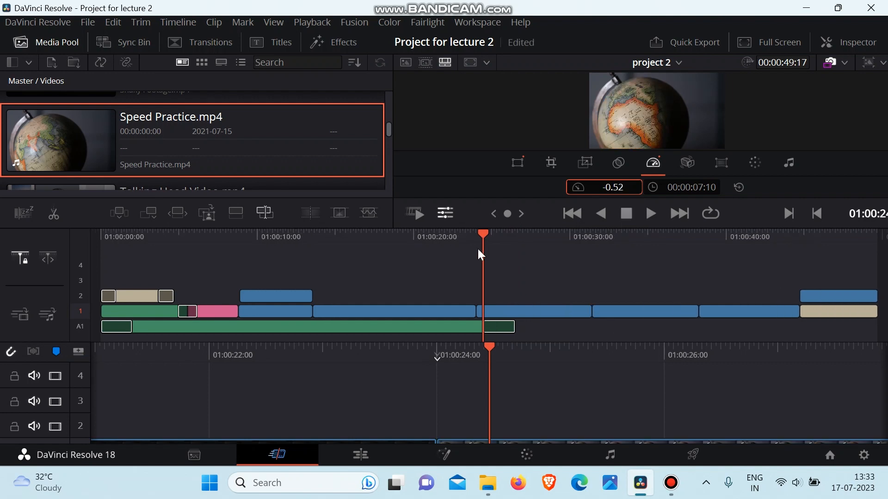
pyautogui.moveTo(484, 246); pyautogui.dragTo(478, 249)
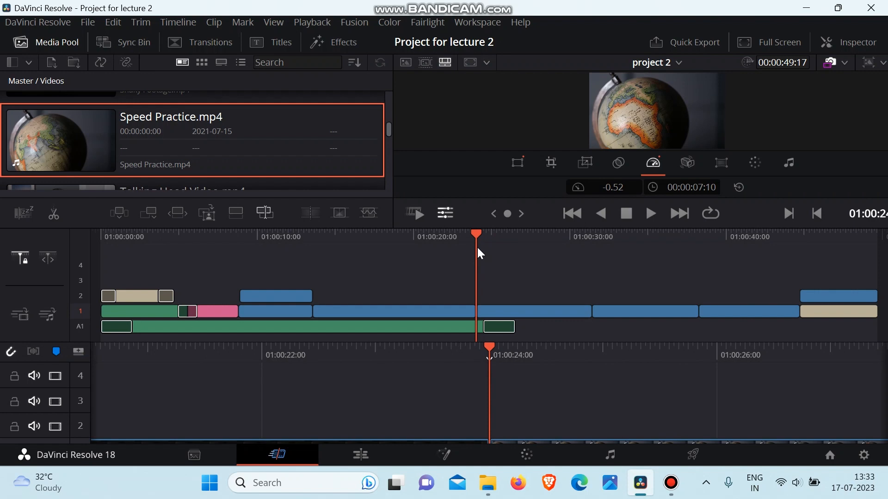
pyautogui.press('space')
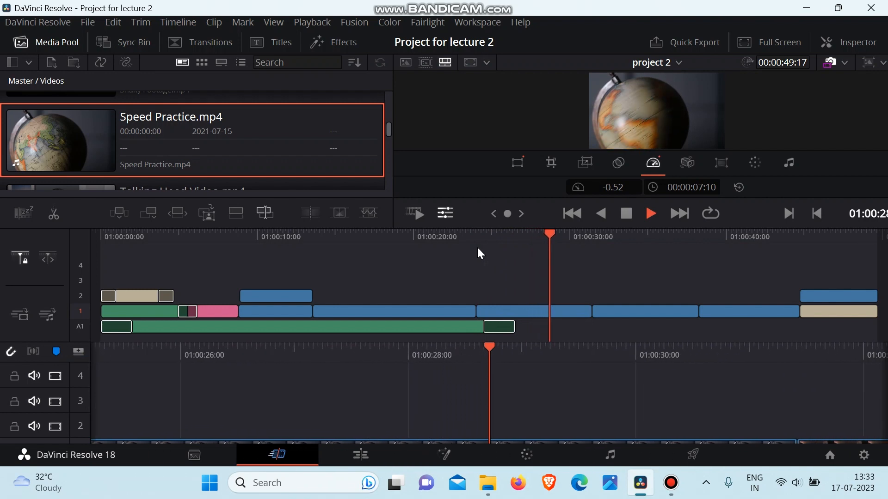
pyautogui.press('space')
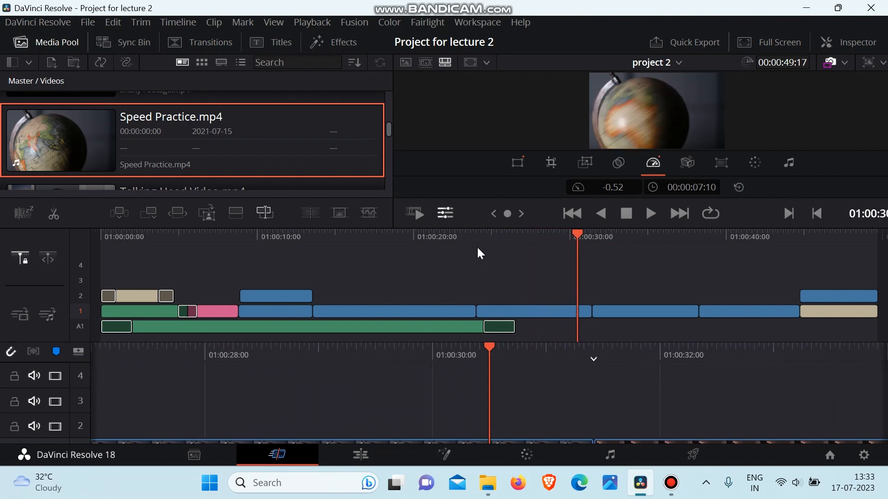
# Reset the globe clip's speed to 1.00 and play it back from near its start.
pyautogui.click(741, 188)
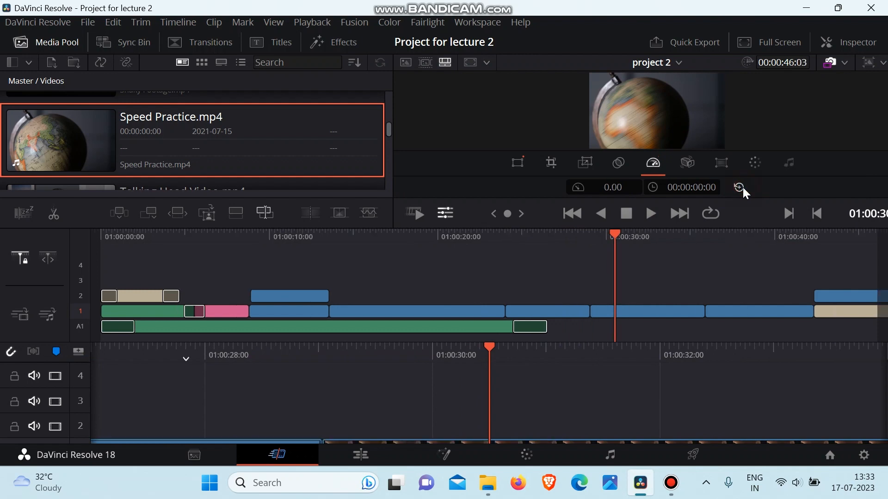
pyautogui.click(509, 232)
pyautogui.press('space')
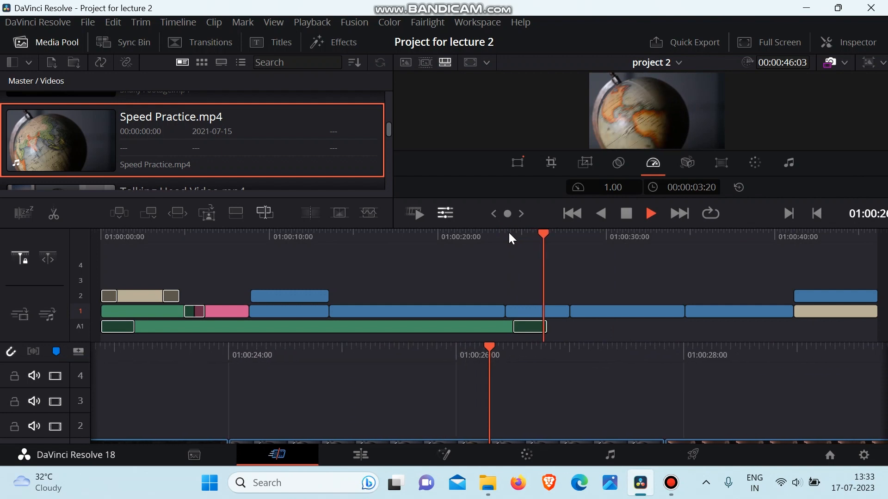
pyautogui.press('space')
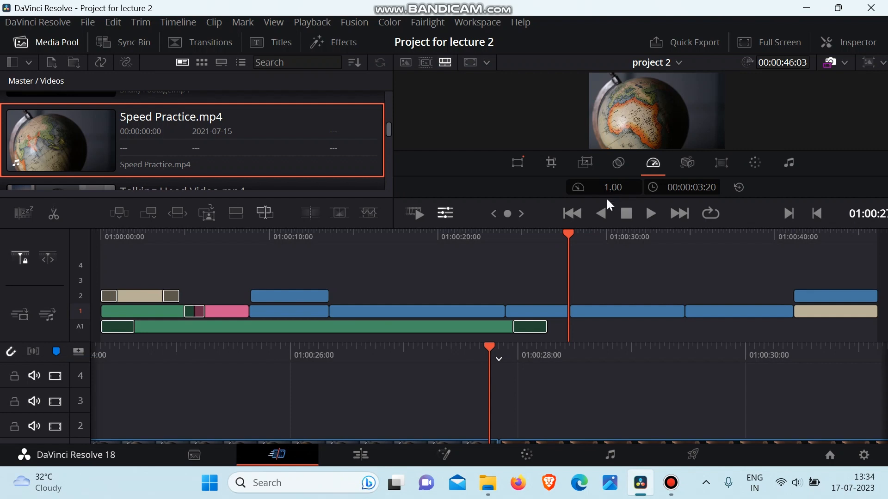
# Reverse the globe clip's direction in the Inspector's Speed Change settings, giving a speed of -100%, and close the Inspector.
pyautogui.click(845, 48)
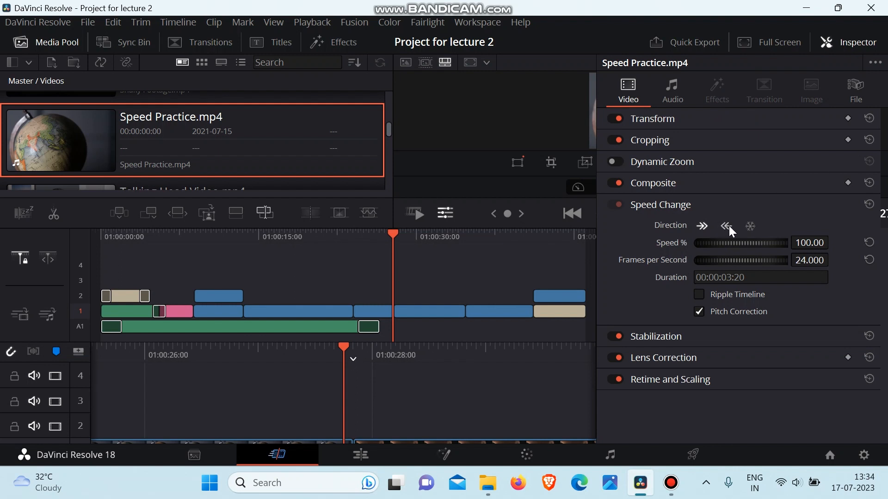
pyautogui.click(853, 40)
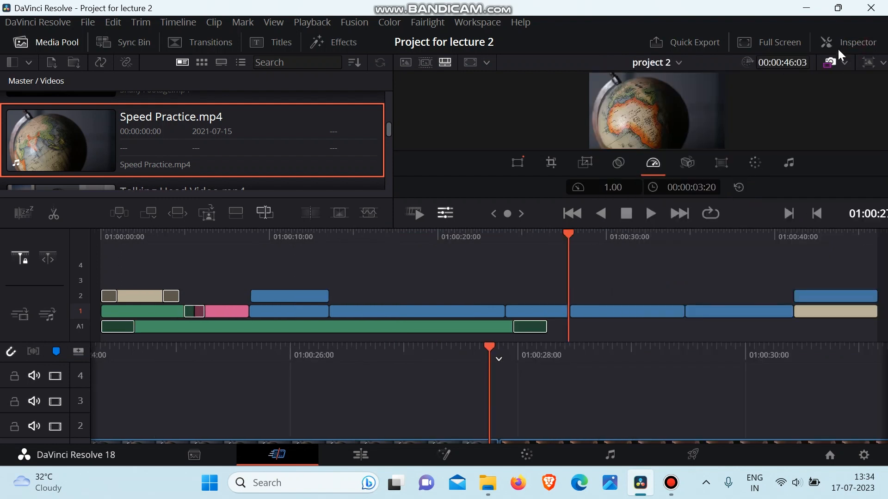
pyautogui.click(855, 43)
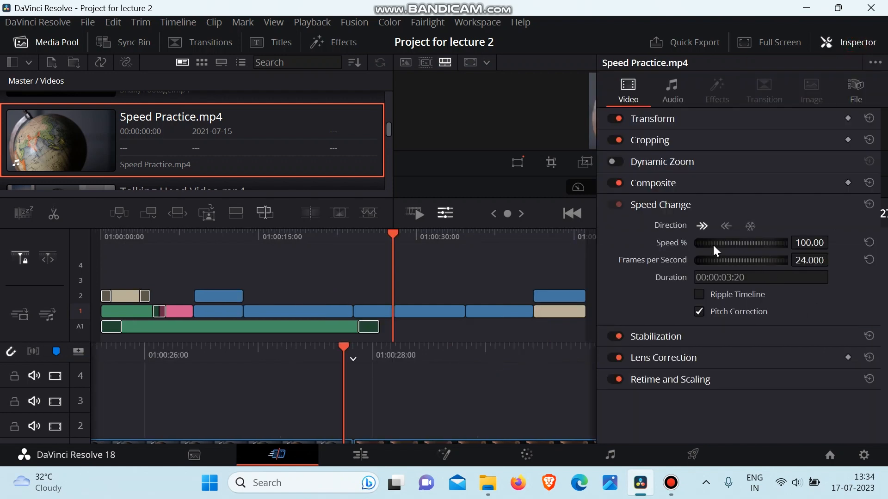
pyautogui.click(725, 226)
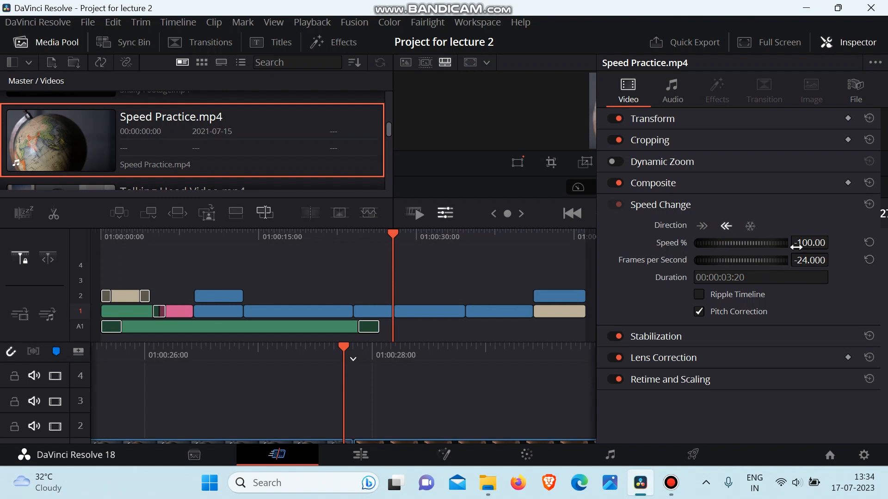
pyautogui.click(856, 40)
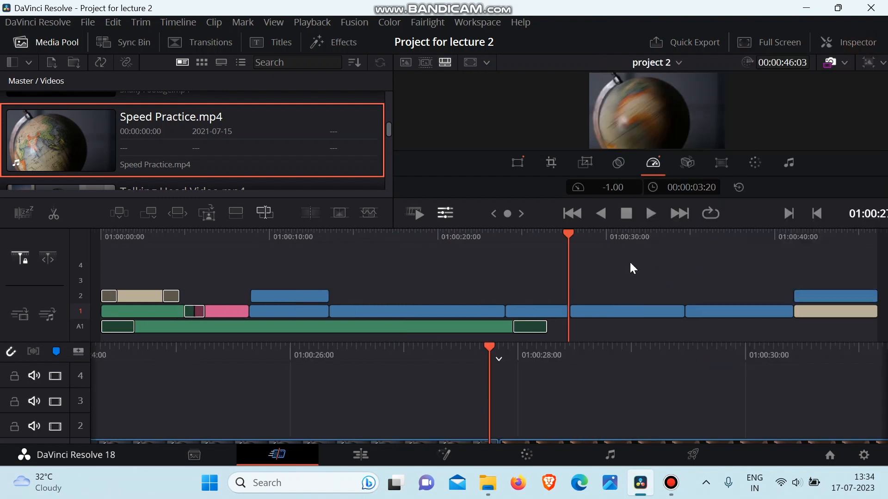
# Play back the reversed globe clip from its first frame, stop just past its end and return the playhead to within the clip.
pyautogui.moveTo(567, 240); pyautogui.dragTo(505, 253)
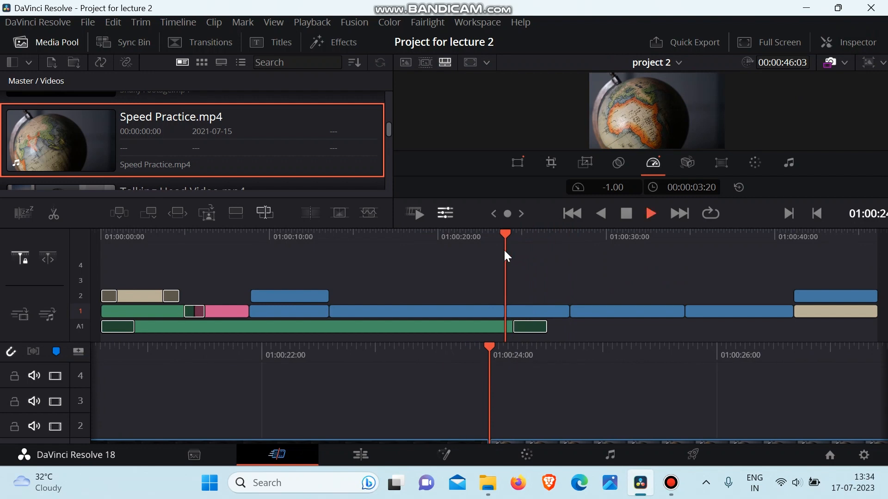
pyautogui.press('space')
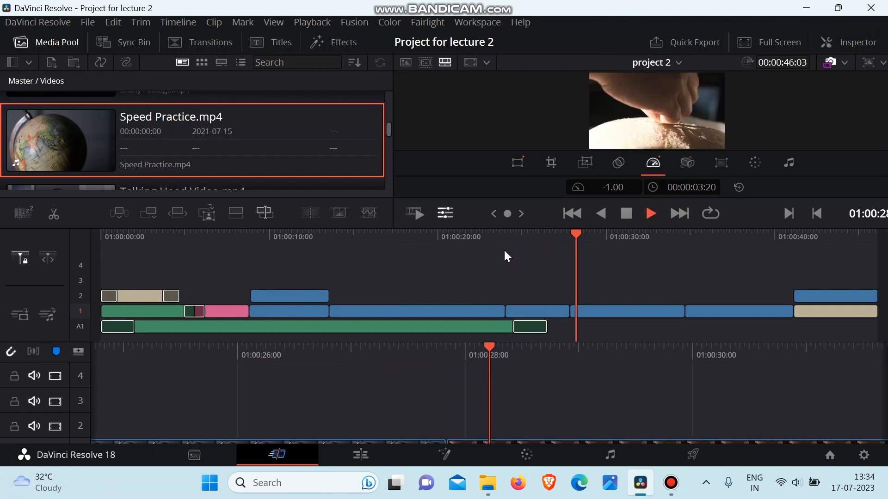
pyautogui.press('space')
pyautogui.click(549, 232)
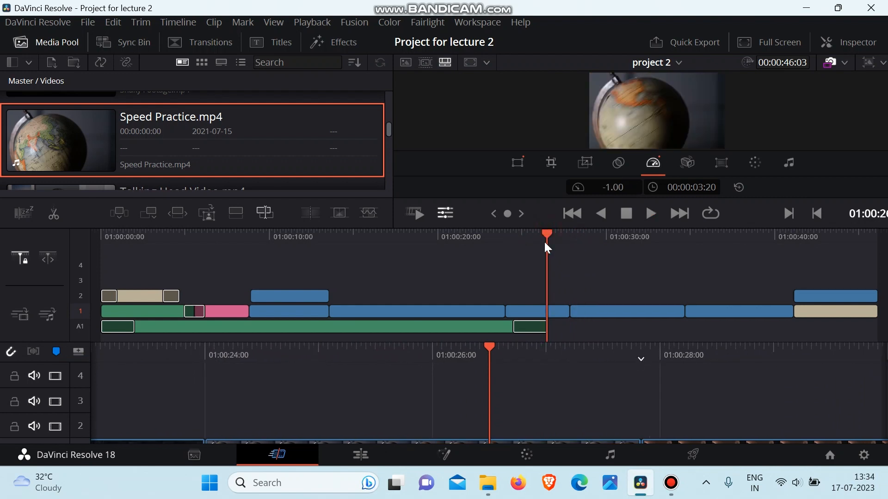
# Place the playhead at about 01:00:26 in the globe clip and apply a freeze frame through the Inspector's Speed Change direction.
pyautogui.moveTo(547, 245); pyautogui.dragTo(506, 254)
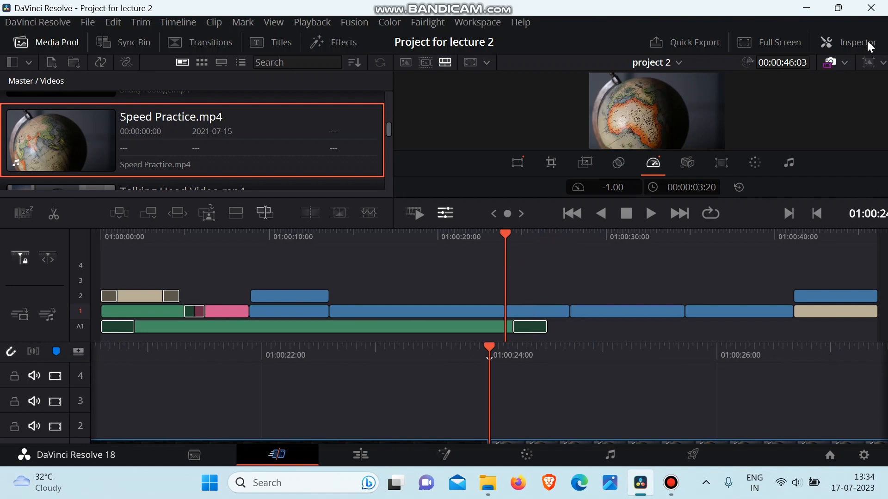
pyautogui.click(848, 42)
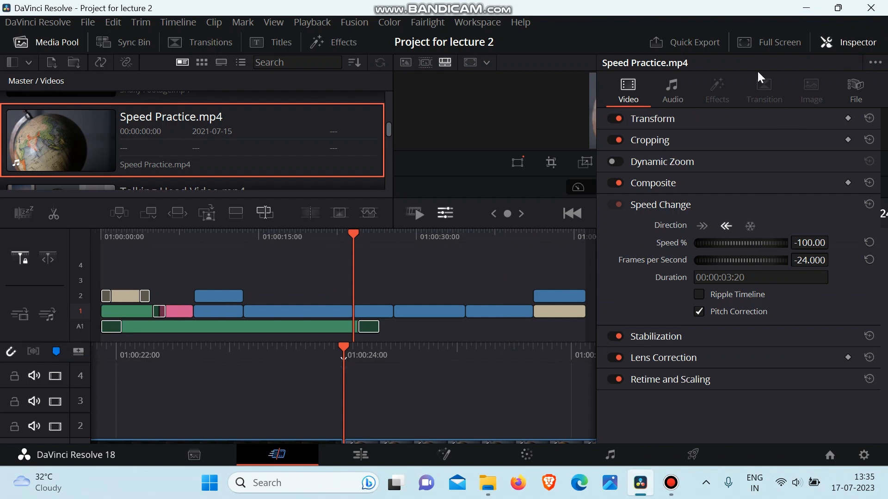
pyautogui.click(865, 45)
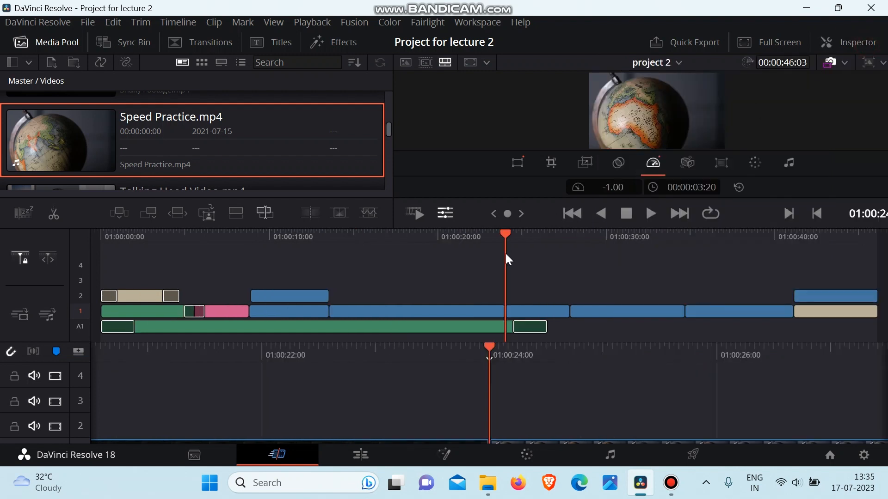
pyautogui.moveTo(505, 251); pyautogui.dragTo(547, 263)
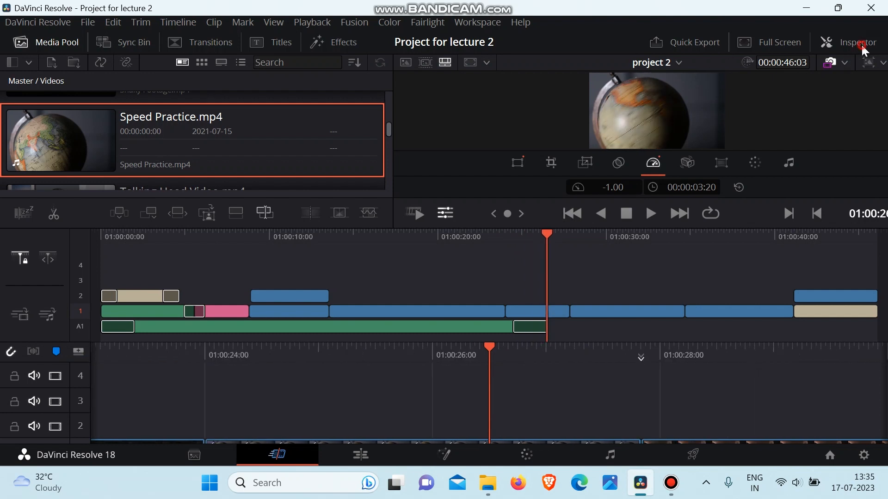
pyautogui.click(840, 42)
pyautogui.click(749, 226)
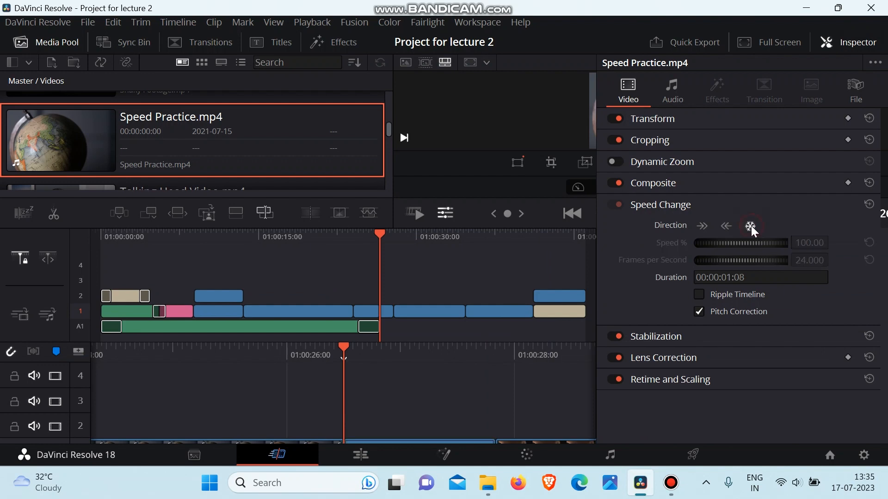
pyautogui.click(839, 44)
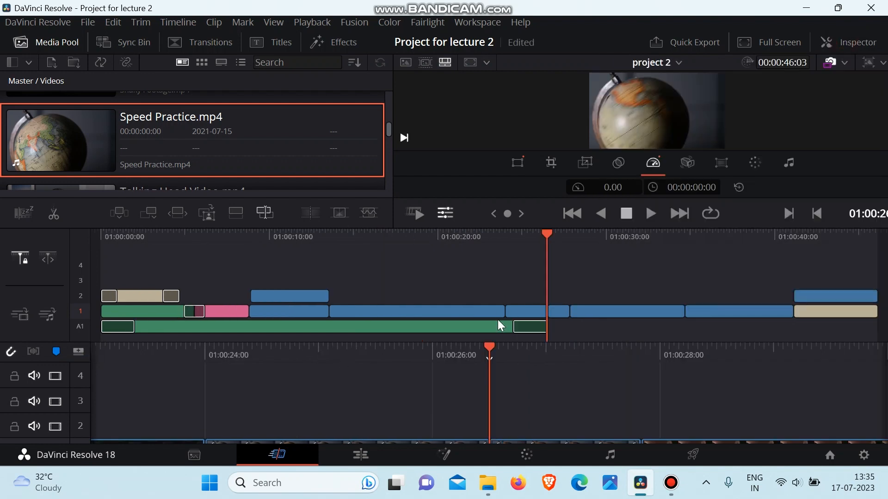
# Play back the globe clip from about 01:00:24 through its frozen section and stop in the following clip.
pyautogui.click(558, 315)
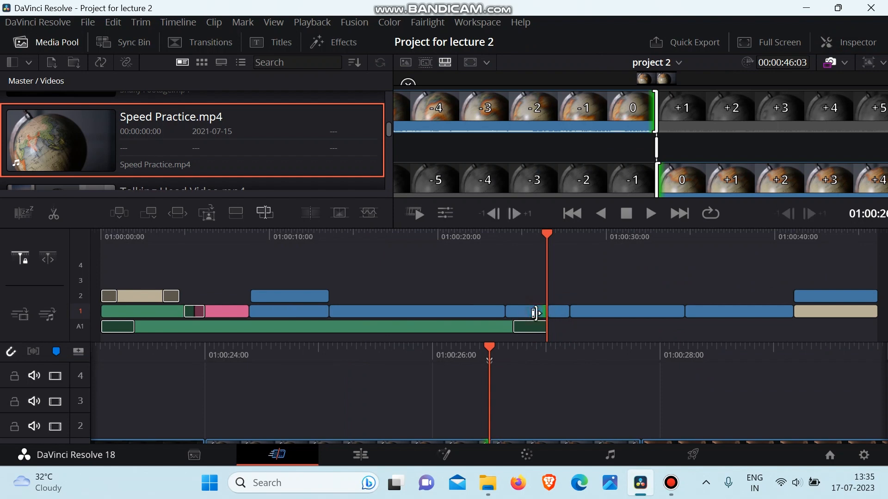
pyautogui.click(594, 274)
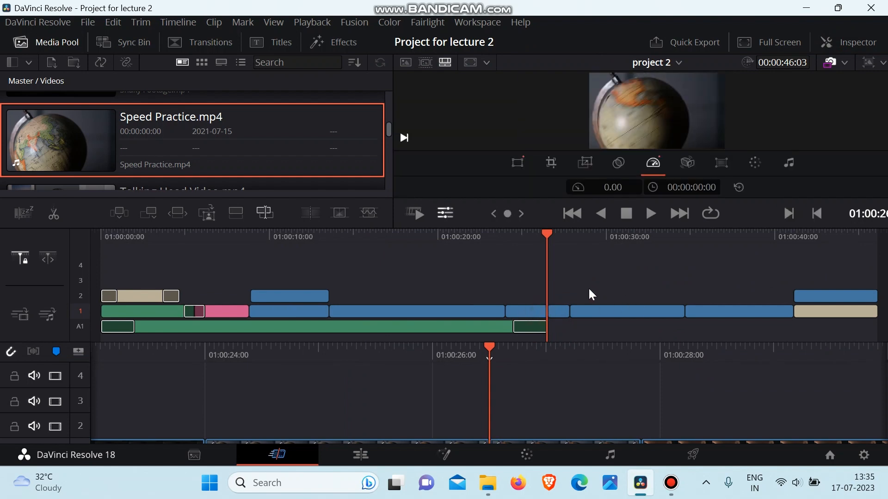
pyautogui.click(517, 229)
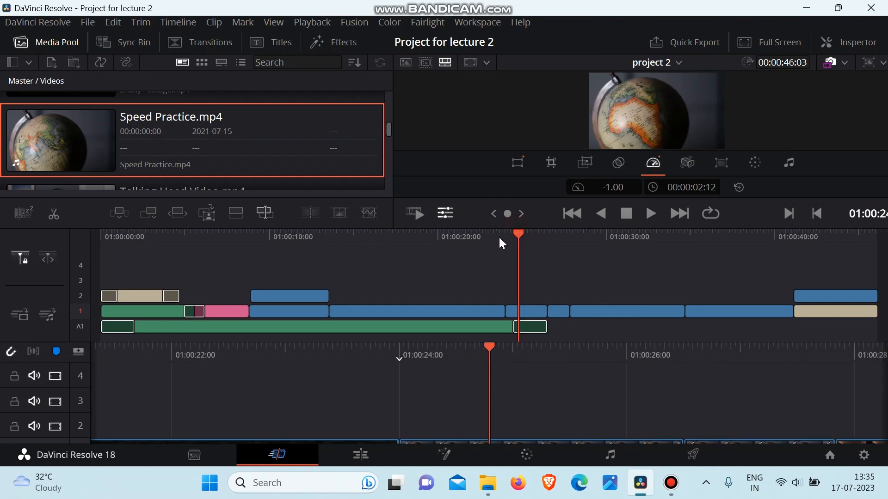
pyautogui.press('space')
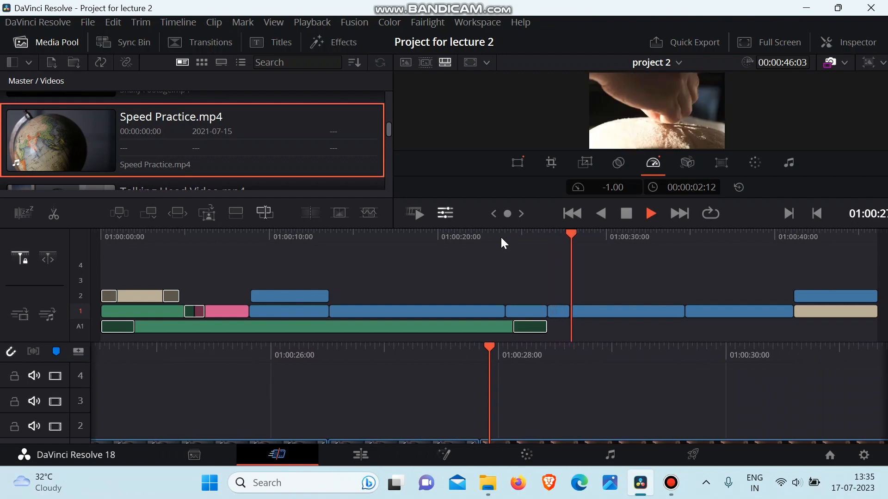
pyautogui.press('space')
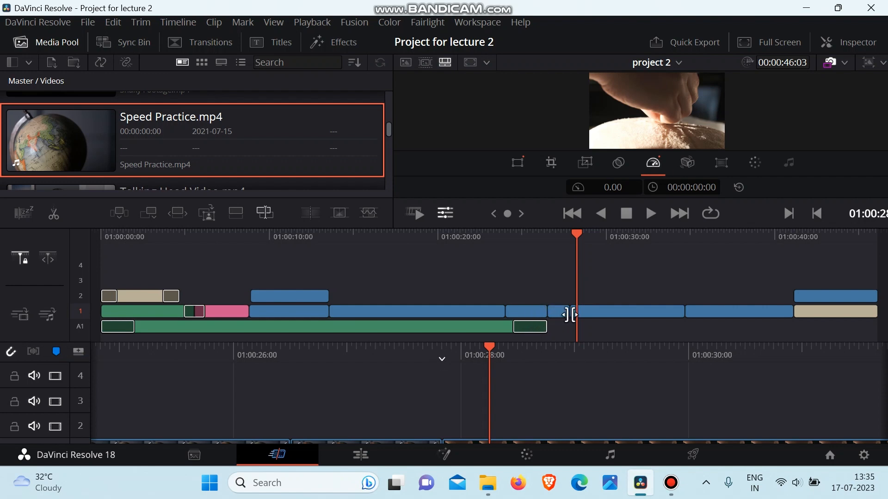
# Reset the Speed Change of the Video15.mp4 clip, then undo that reset and the globe clip's freeze frame.
pyautogui.click(849, 44)
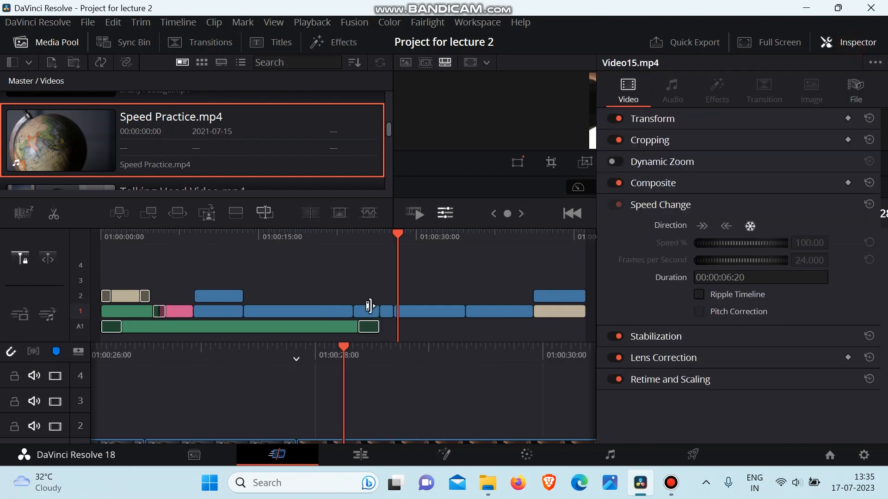
pyautogui.click(869, 204)
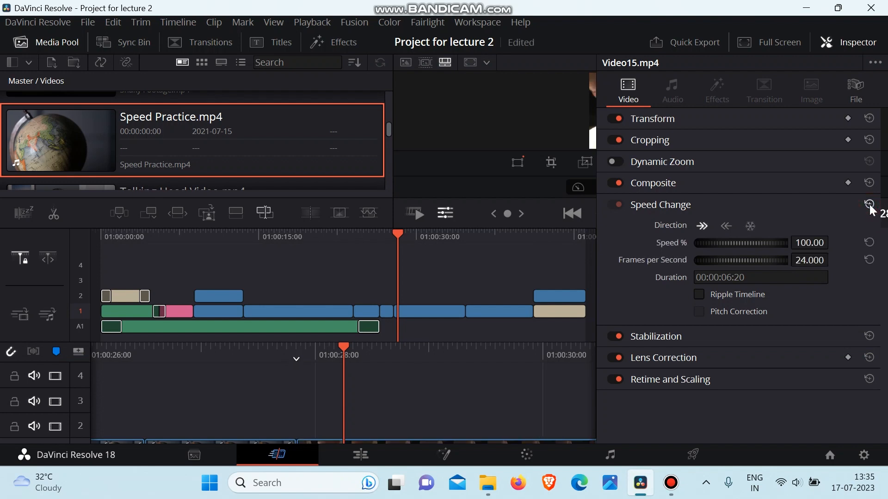
pyautogui.click(858, 42)
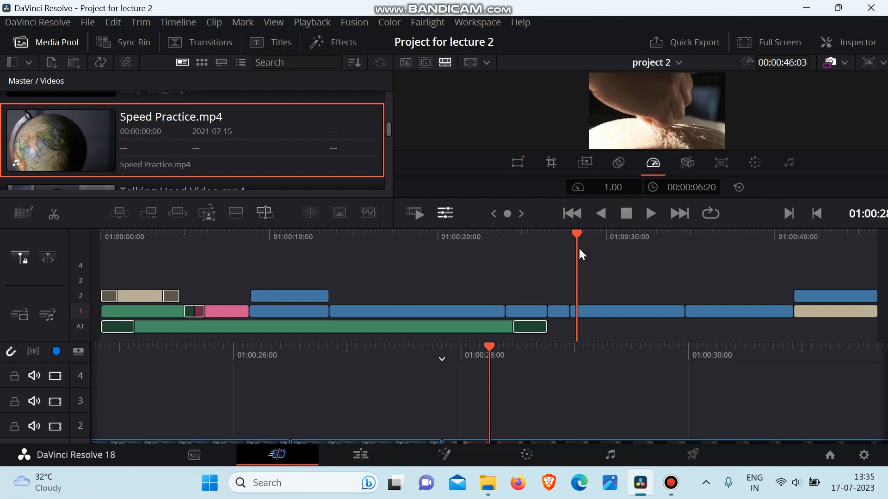
pyautogui.hotkey('ctrl', 'z')
pyautogui.hotkey('ctrl', 'z')
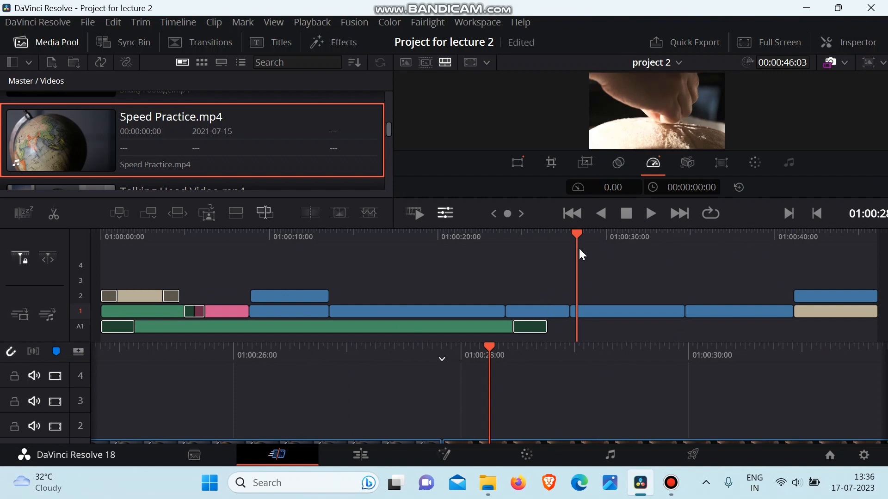
# Return the playhead to the globe clip, try a reverse speed of -334% with Ripple Timeline off, and undo it.
pyautogui.moveTo(578, 233); pyautogui.dragTo(546, 235)
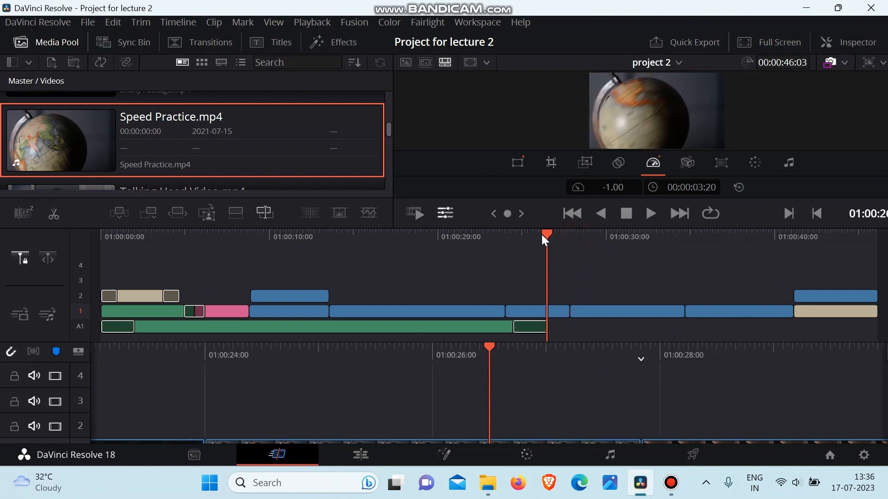
pyautogui.click(833, 43)
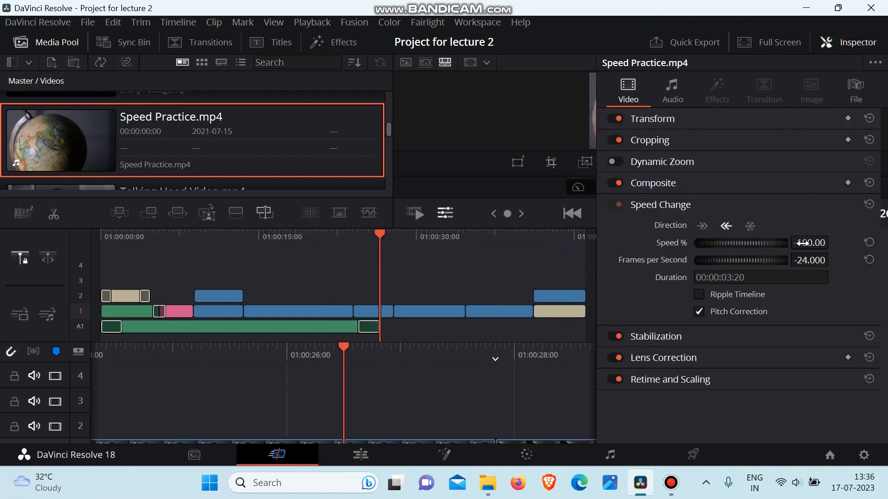
pyautogui.moveTo(803, 242)
pyautogui.mouseDown()
pyautogui.moveTo(832, 241)
pyautogui.moveTo(802, 243)
pyautogui.mouseUp()
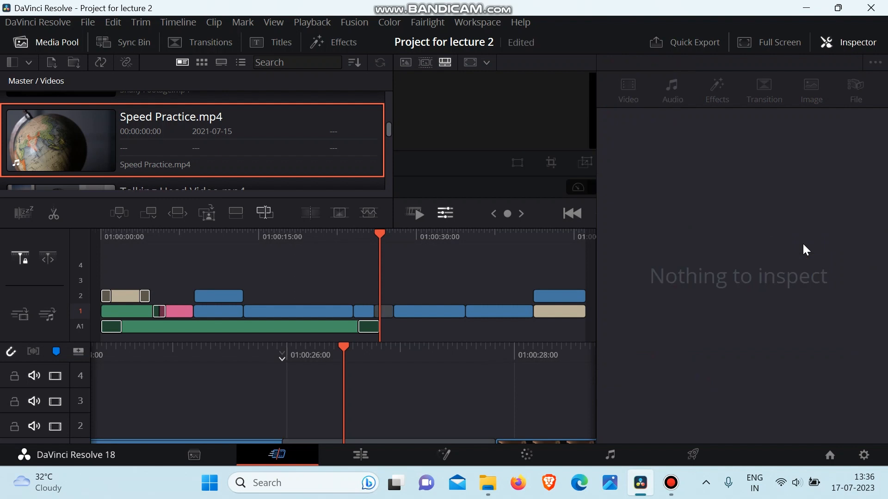
pyautogui.click(842, 41)
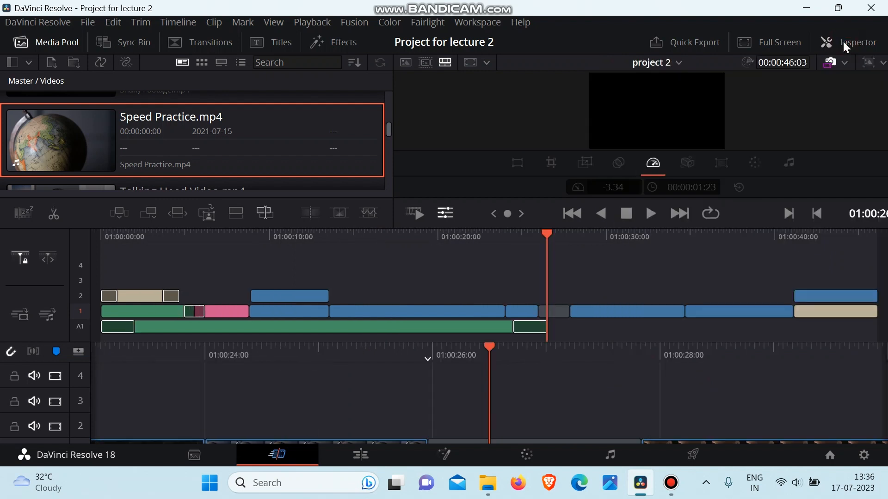
pyautogui.hotkey('ctrl', 'z')
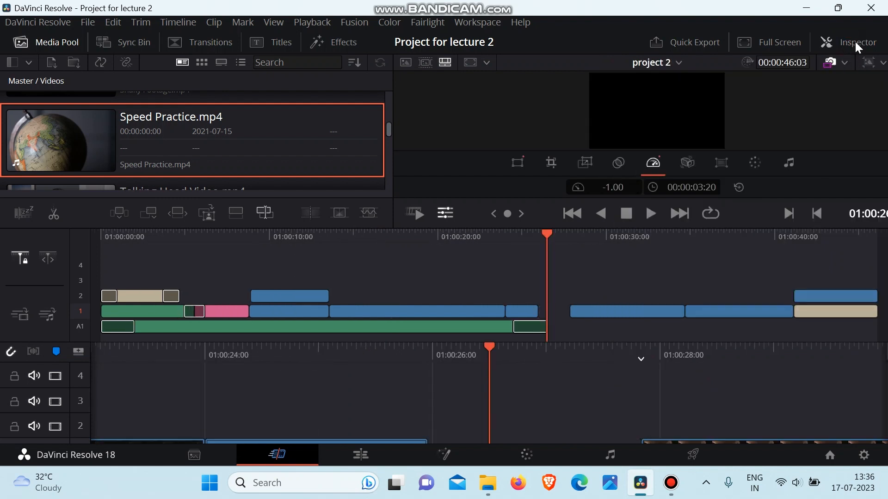
# Try a forward speed of 234% on the globe clip with Ripple Timeline off, and undo it.
pyautogui.click(854, 40)
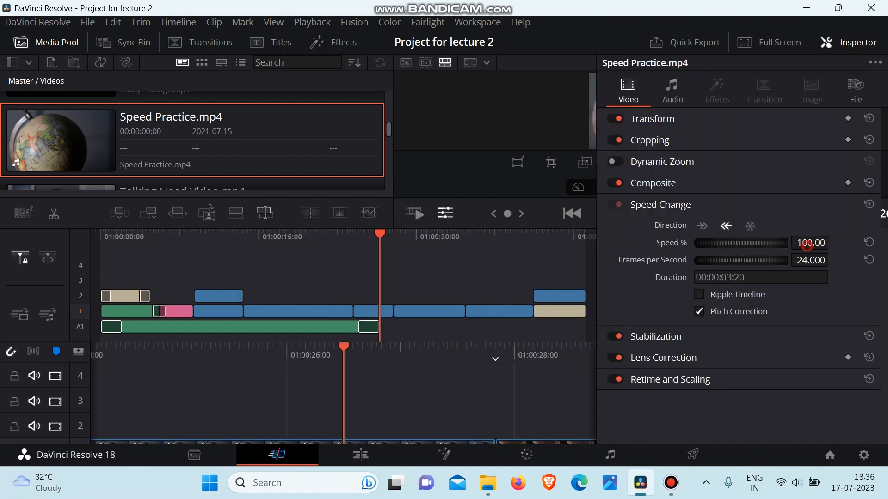
pyautogui.moveTo(795, 247); pyautogui.dragTo(833, 242)
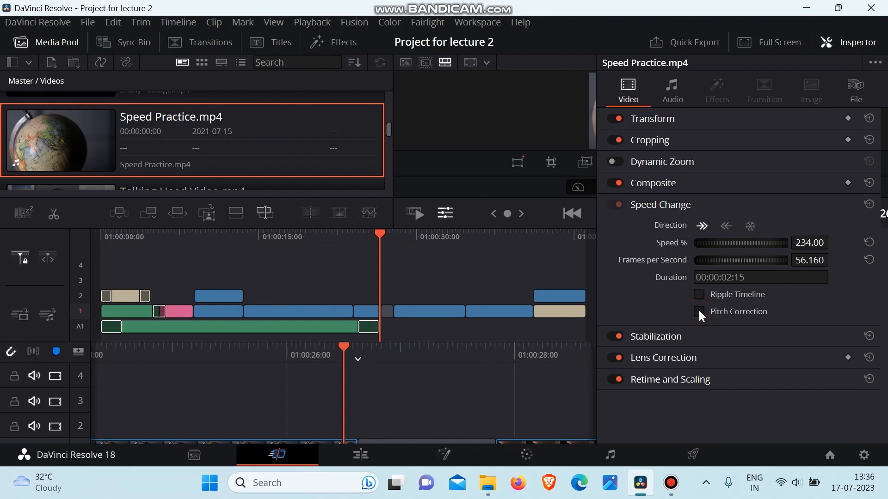
pyautogui.click(857, 39)
pyautogui.hotkey('ctrl', 'z')
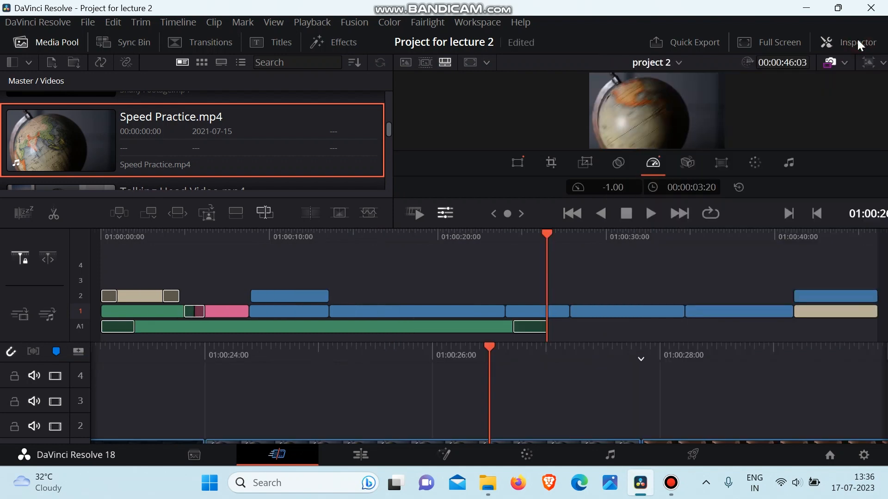
# Set the globe clip's speed to 210% with Ripple Timeline enabled and Pitch Correction disabled.
pyautogui.click(837, 43)
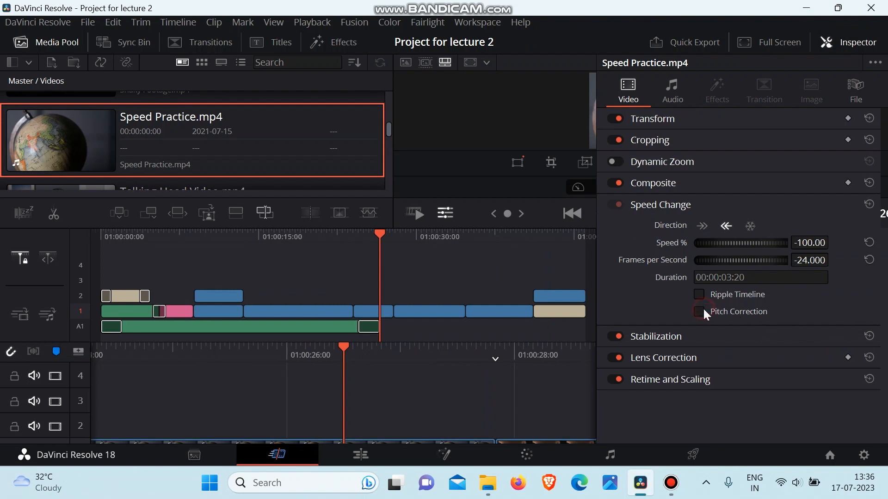
pyautogui.click(696, 296)
pyautogui.click(697, 295)
pyautogui.moveTo(809, 243); pyautogui.dragTo(861, 241)
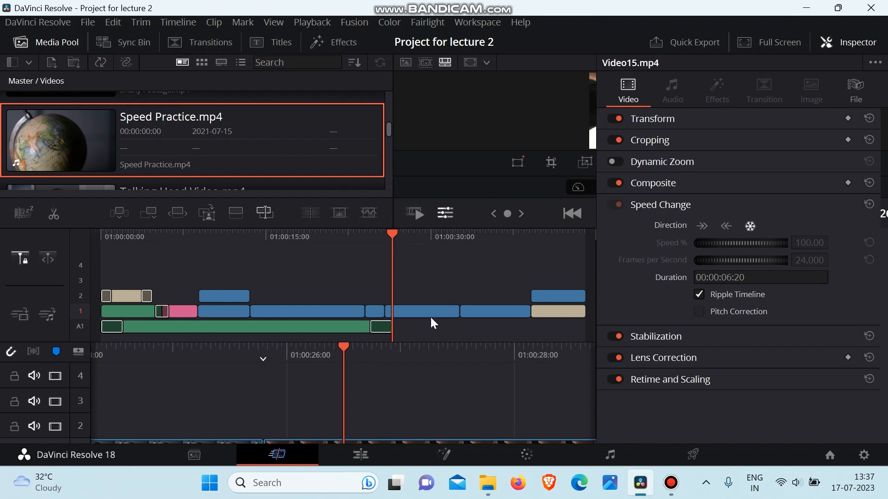
# Close the Inspector and play back the sped-up globe clip from its first frame, stopping just past its end.
pyautogui.moveTo(390, 249)
pyautogui.mouseDown()
pyautogui.moveTo(368, 252)
pyautogui.moveTo(378, 255)
pyautogui.mouseUp()
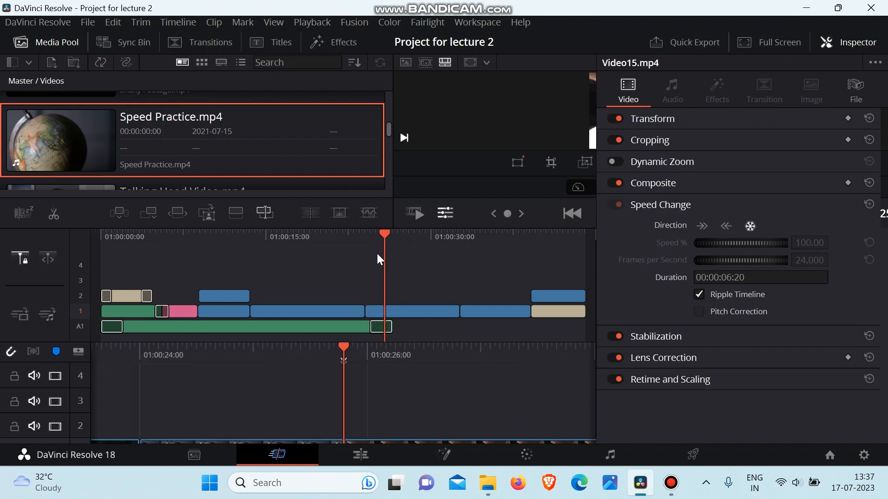
pyautogui.click(842, 42)
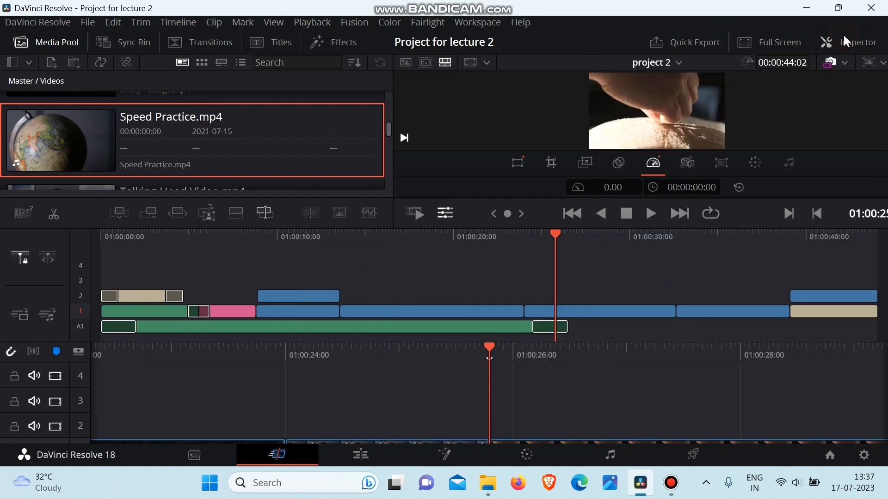
pyautogui.moveTo(557, 234); pyautogui.dragTo(528, 237)
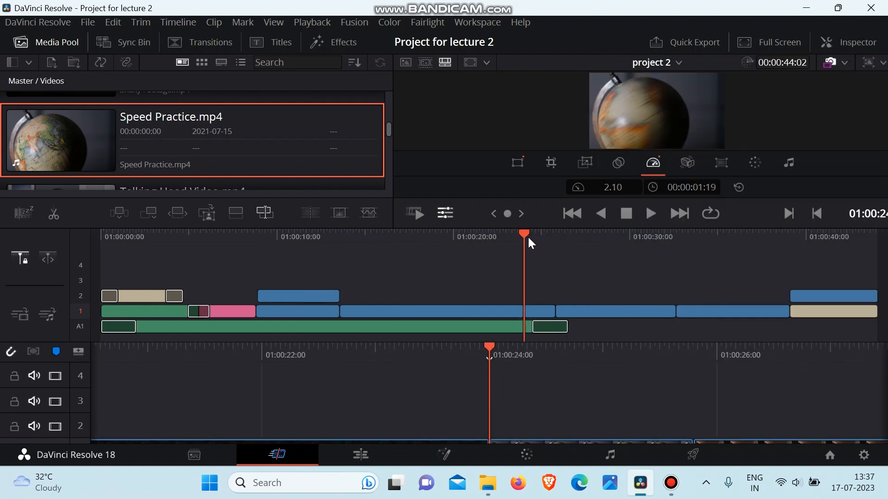
pyautogui.press('space')
pyautogui.press('space')
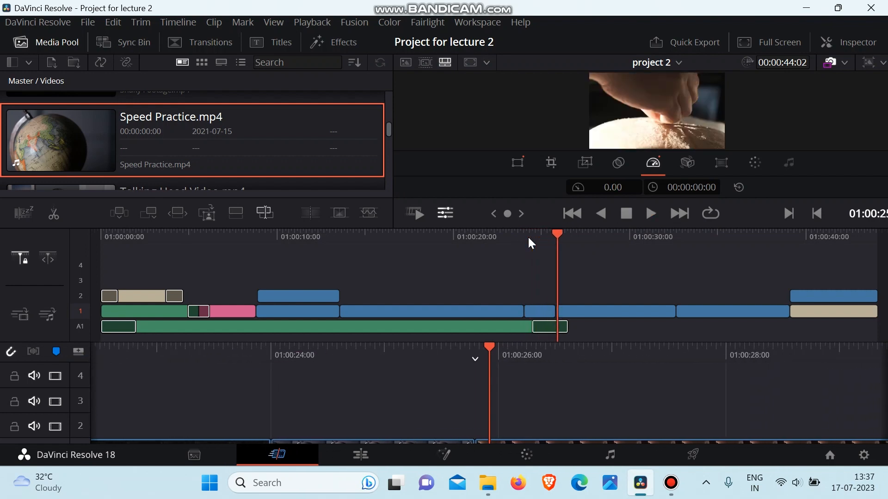
# Move the playhead back into the globe clip and reset its speed to 100% with Ripple Timeline enabled.
pyautogui.moveTo(560, 231); pyautogui.dragTo(531, 236)
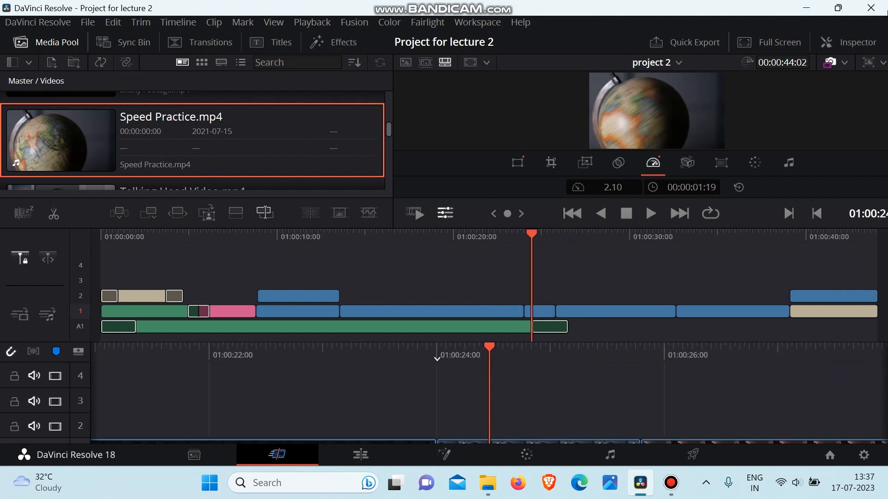
pyautogui.click(845, 42)
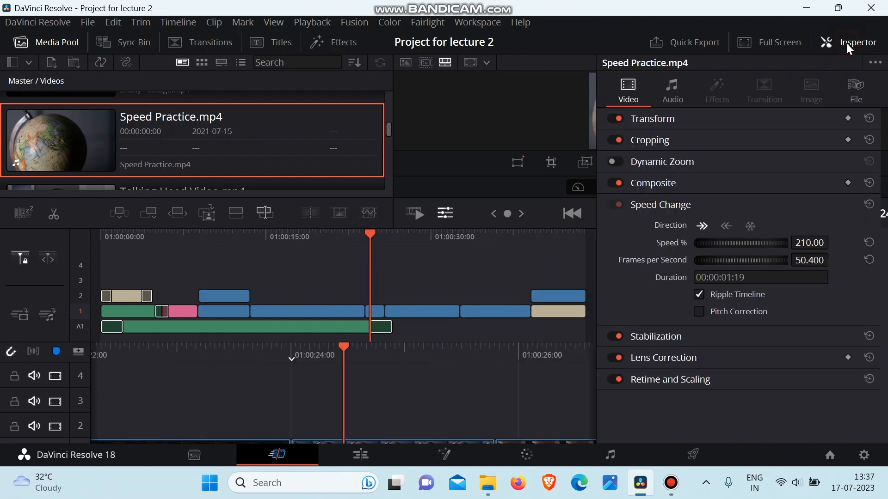
pyautogui.click(869, 242)
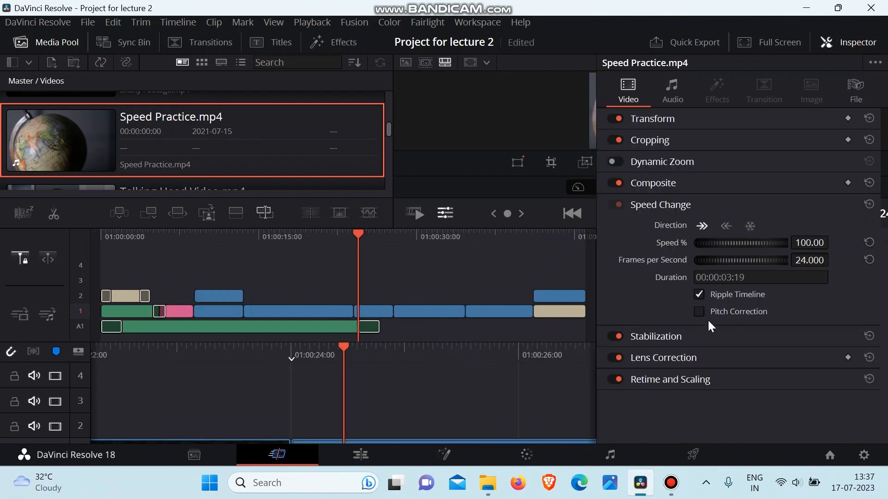
# Disable Ripple Timeline for the globe clip, set its speed to 35% and close the Inspector.
pyautogui.click(699, 293)
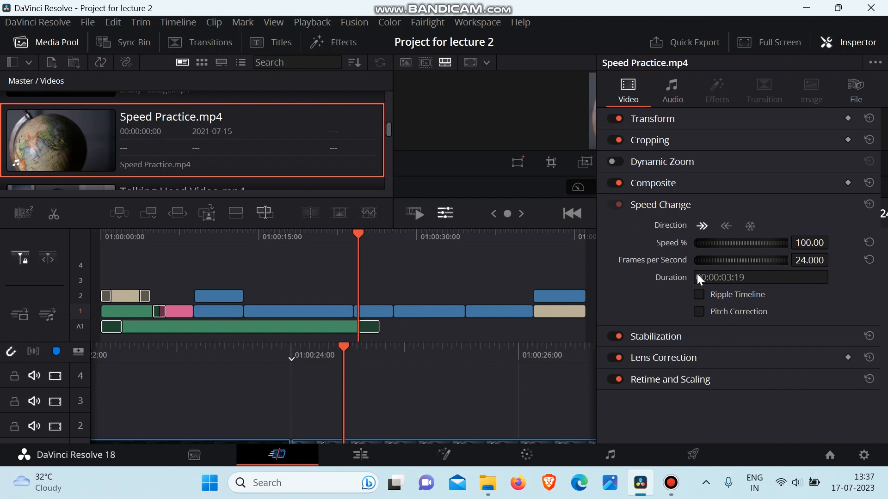
pyautogui.moveTo(818, 242); pyautogui.dragTo(787, 243)
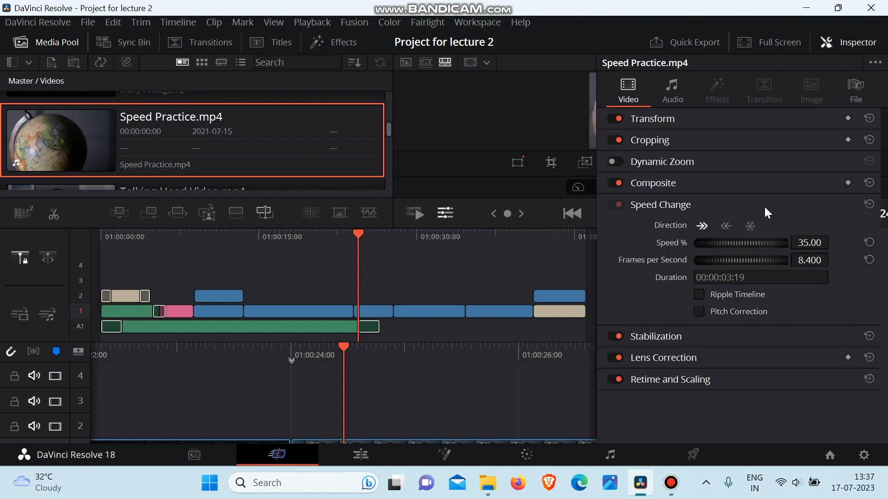
pyautogui.click(842, 39)
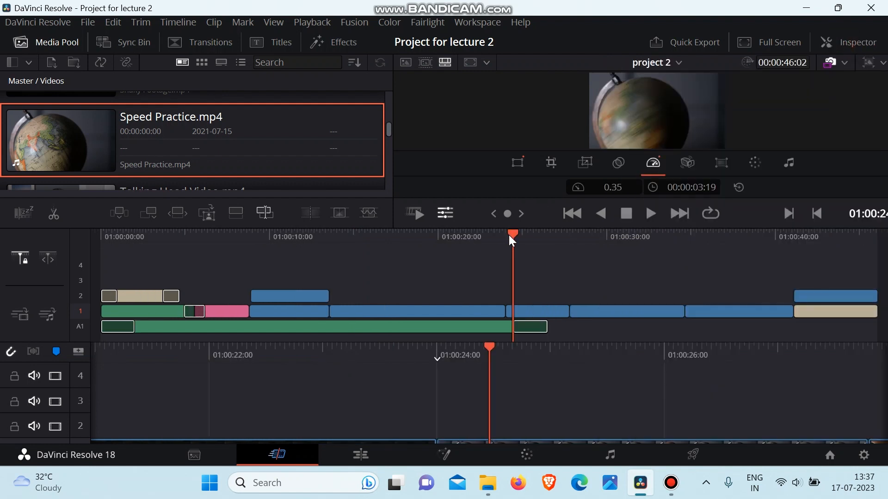
# Play back the slowed globe clip from its start to past its end, then move the playhead back into it and reset its speed.
pyautogui.moveTo(509, 236); pyautogui.dragTo(504, 237)
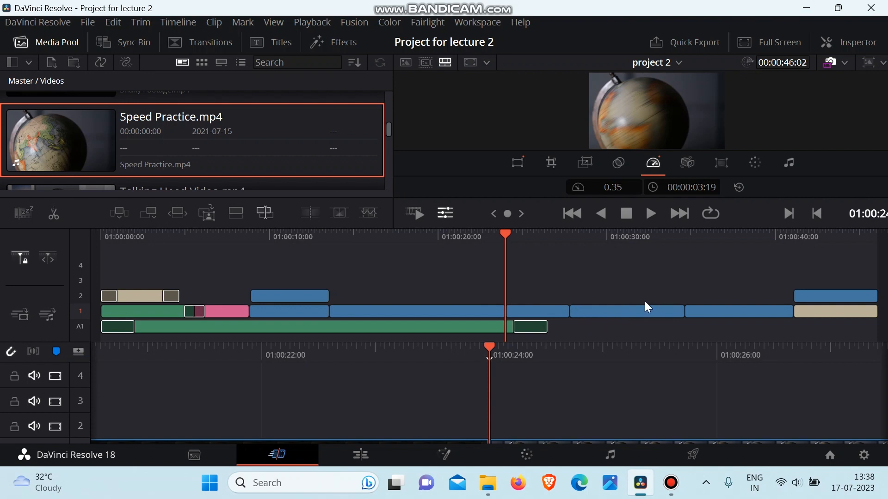
pyautogui.press('space')
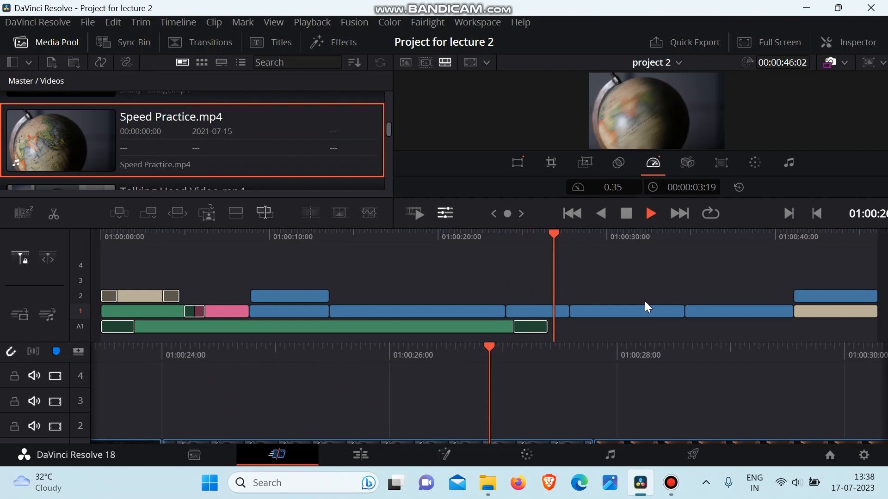
pyautogui.press('space')
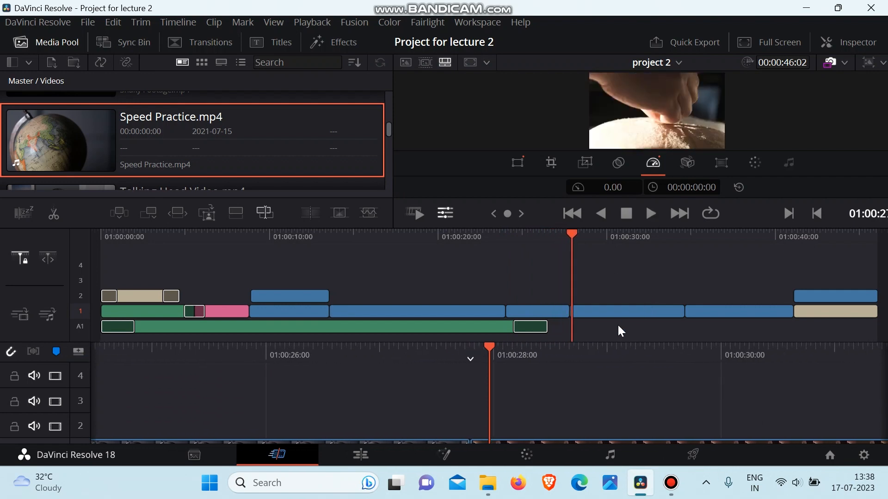
pyautogui.moveTo(572, 245); pyautogui.dragTo(547, 247)
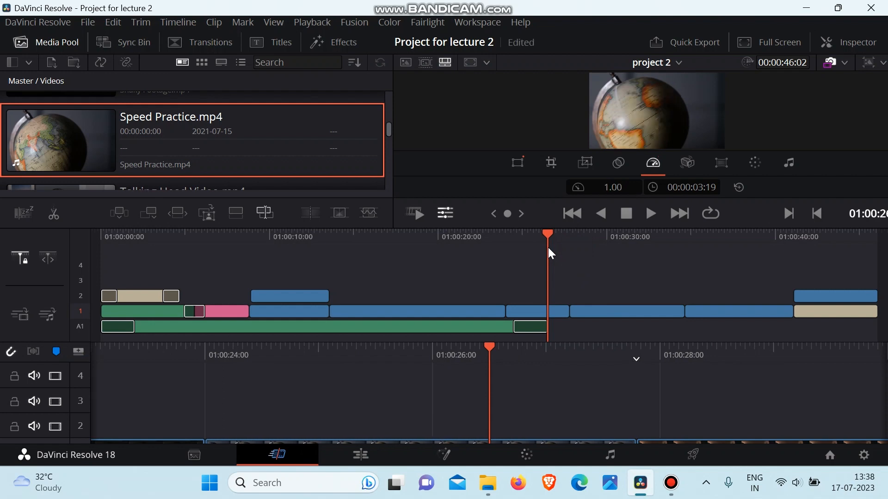
# Set the globe clip's speed to 200% in the Inspector with Ripple Timeline disabled, and close the Inspector.
pyautogui.click(855, 37)
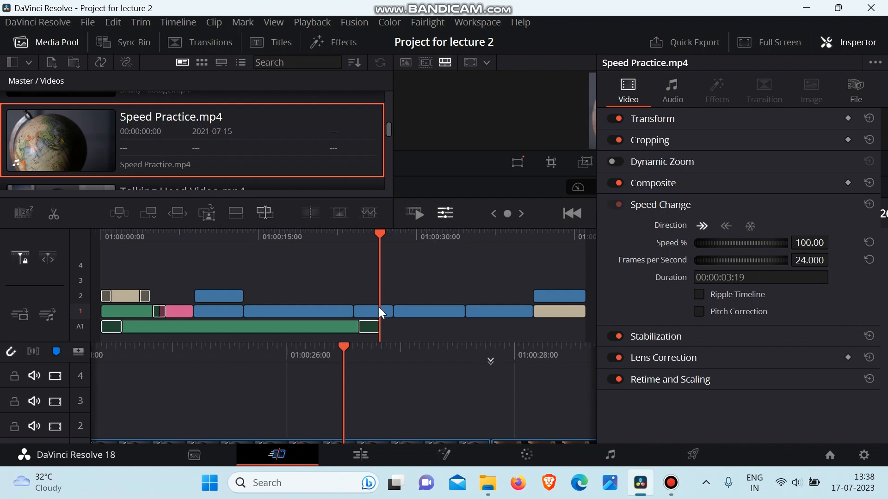
pyautogui.moveTo(802, 242); pyautogui.dragTo(838, 241)
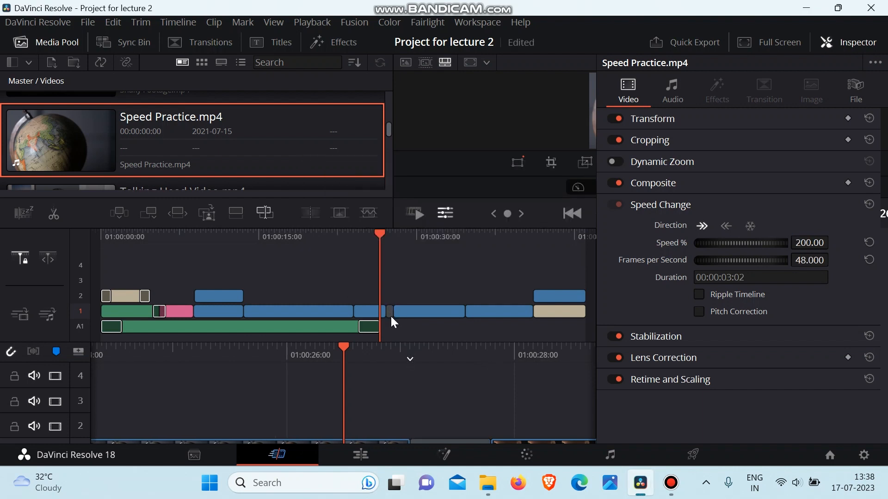
pyautogui.click(839, 42)
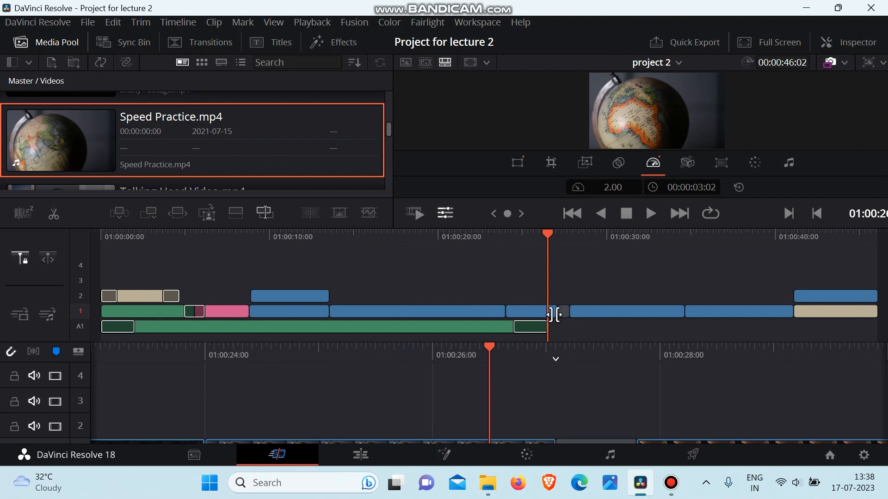
# Reset the globe clip's speed change, undo both the reset and the 200% speed setting, and check the clip in the Inspector.
pyautogui.click(858, 45)
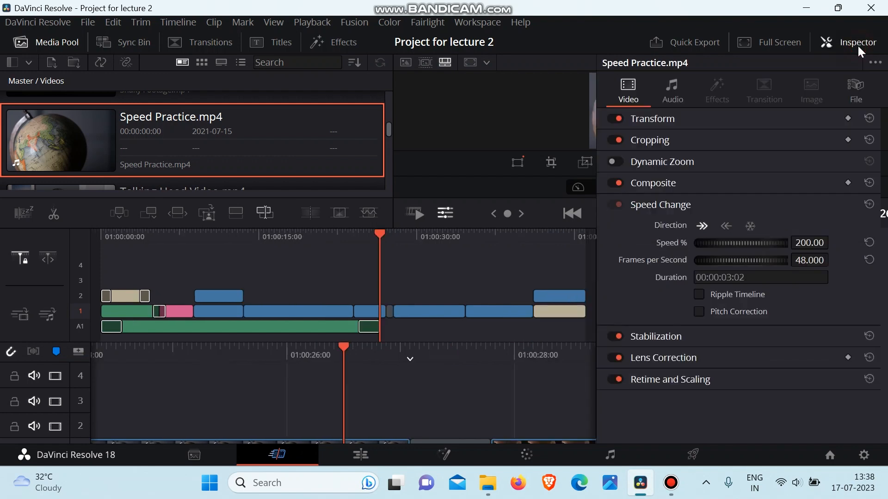
pyautogui.click(868, 203)
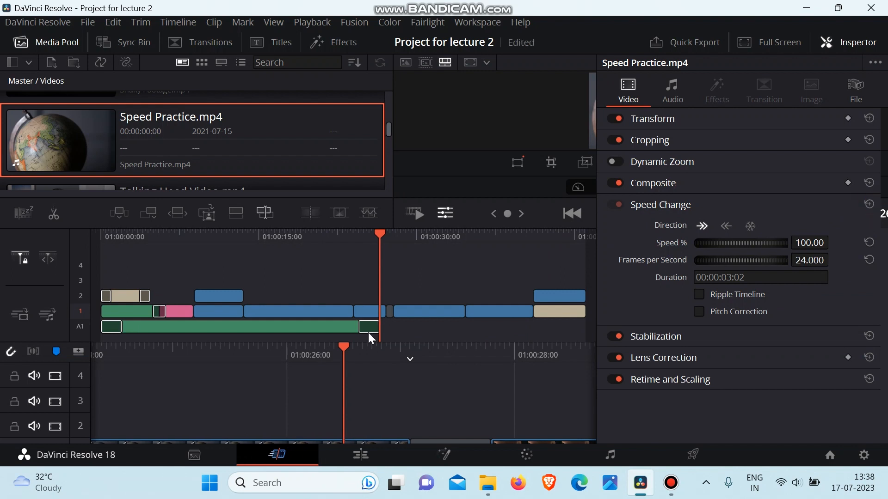
pyautogui.click(864, 45)
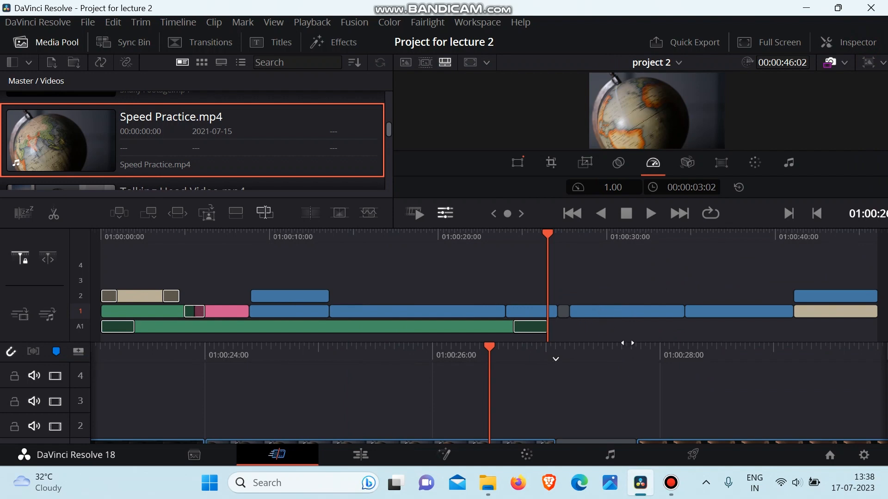
pyautogui.hotkey('ctrl', 'z')
pyautogui.hotkey('ctrl', 'z')
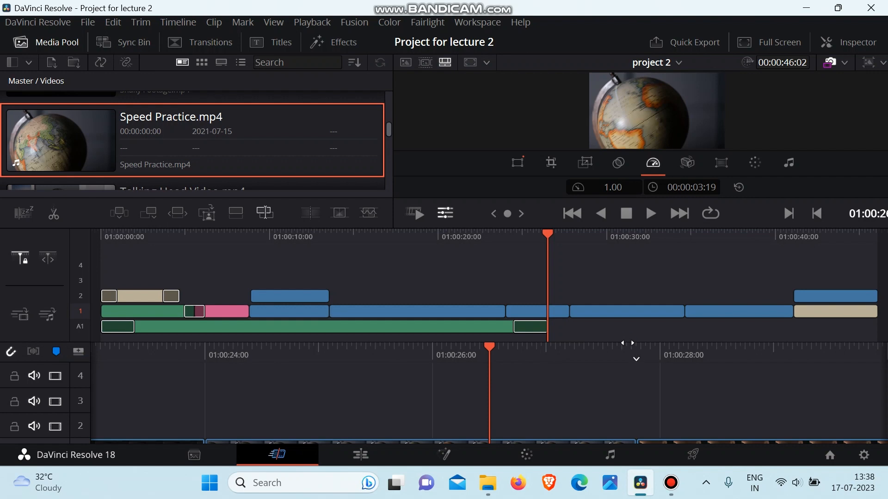
pyautogui.click(852, 43)
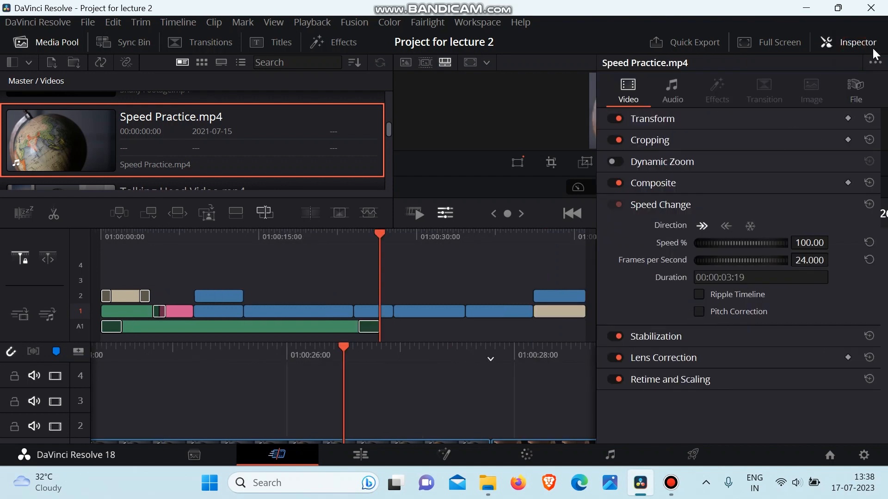
pyautogui.click(856, 42)
# Insert Talking Head Video.mp4 from the Media Pool on video track 1 directly after the globe clip.
pyautogui.scroll(-2, 154, 165)
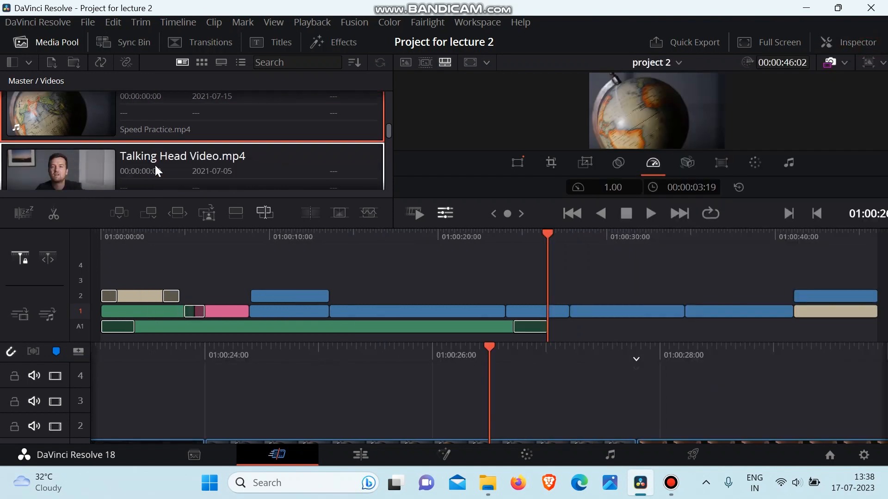
pyautogui.scroll(-1, 155, 164)
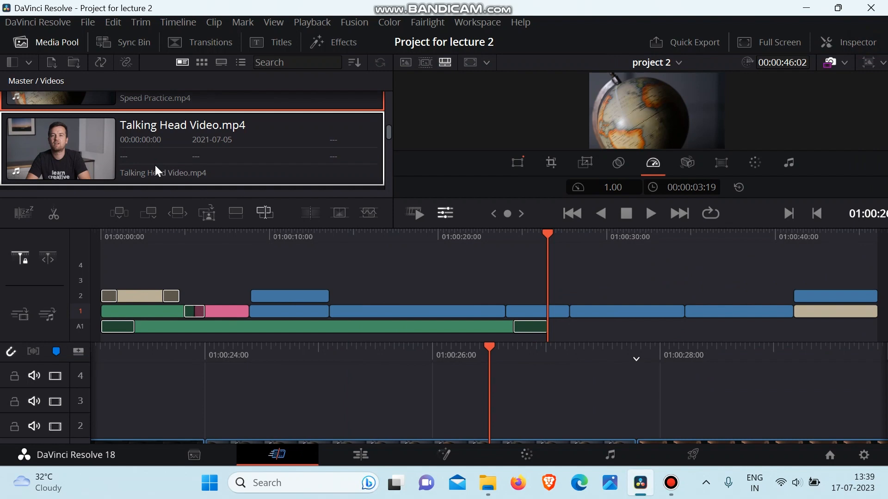
pyautogui.moveTo(155, 166)
pyautogui.mouseDown()
pyautogui.moveTo(296, 185)
pyautogui.moveTo(577, 312)
pyautogui.mouseUp()
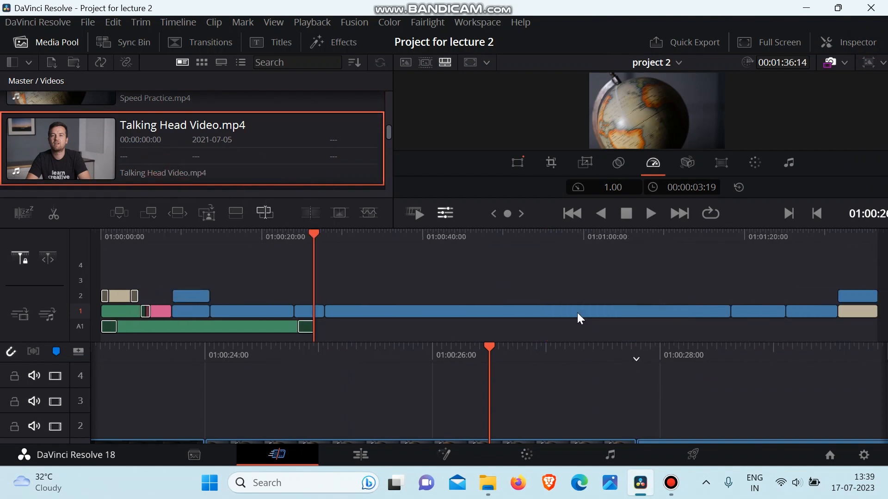
# Play back a short part of the talking-head clip at normal speed and return the playhead to near its beginning.
pyautogui.moveTo(334, 235)
pyautogui.mouseDown()
pyautogui.moveTo(364, 246)
pyautogui.moveTo(346, 244)
pyautogui.mouseUp()
pyautogui.press('space')
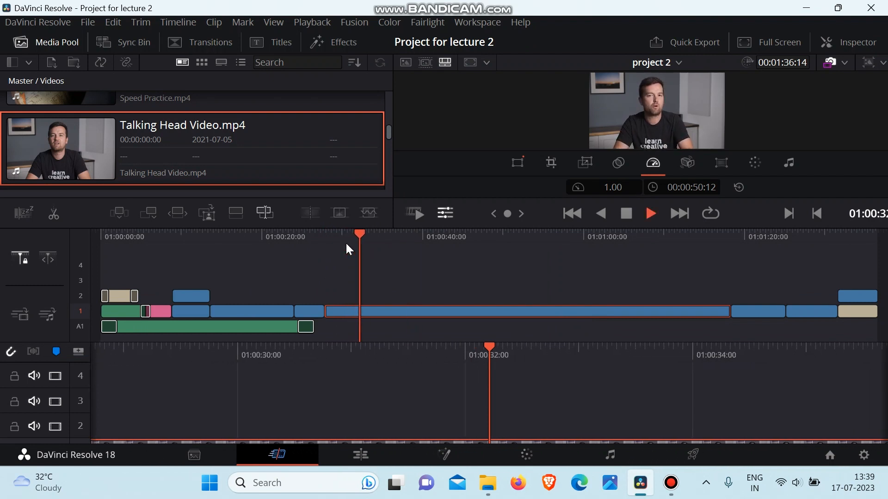
pyautogui.press('space')
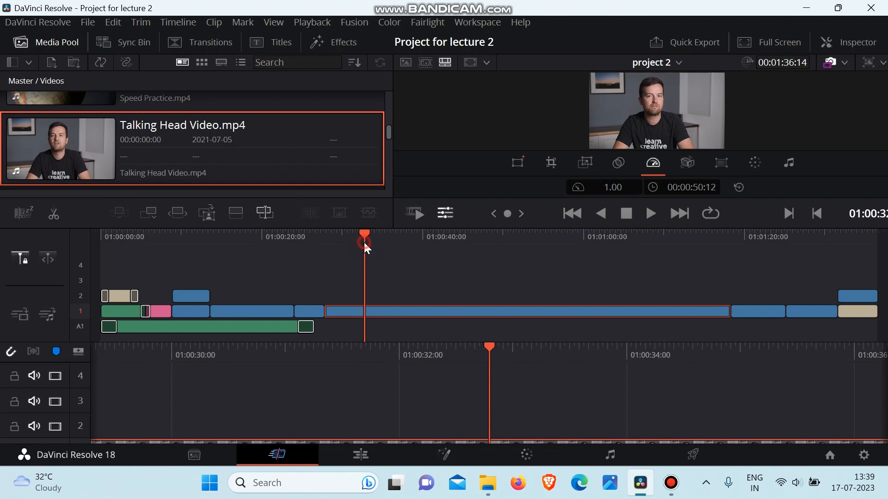
pyautogui.moveTo(363, 241); pyautogui.dragTo(343, 249)
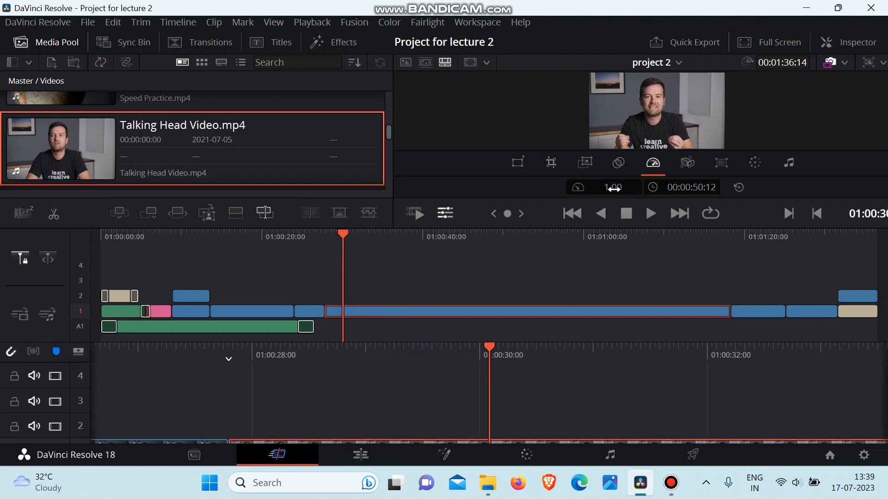
# Set the talking-head clip's speed to 2.00 and play back a short part of it.
pyautogui.moveTo(613, 187); pyautogui.dragTo(658, 187)
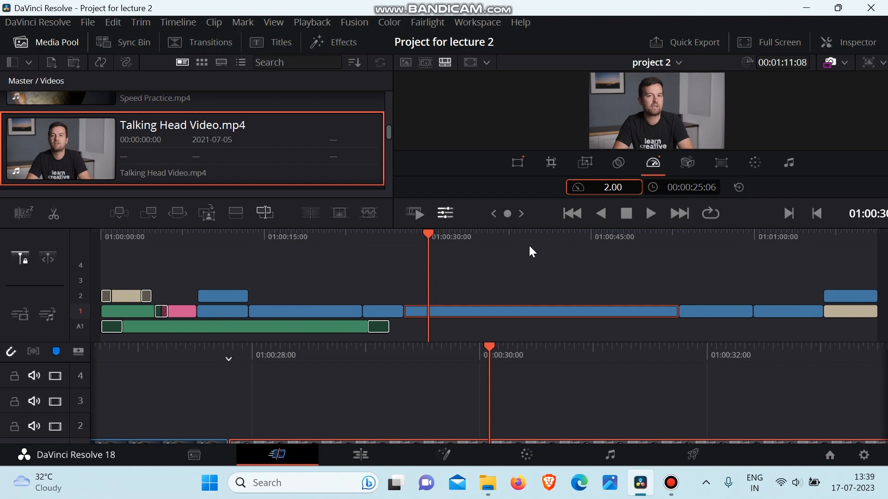
pyautogui.press('space')
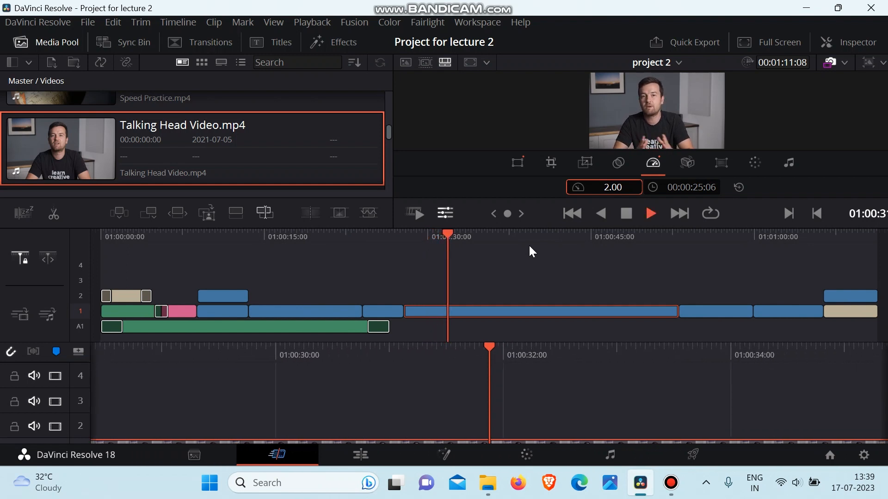
pyautogui.press('space')
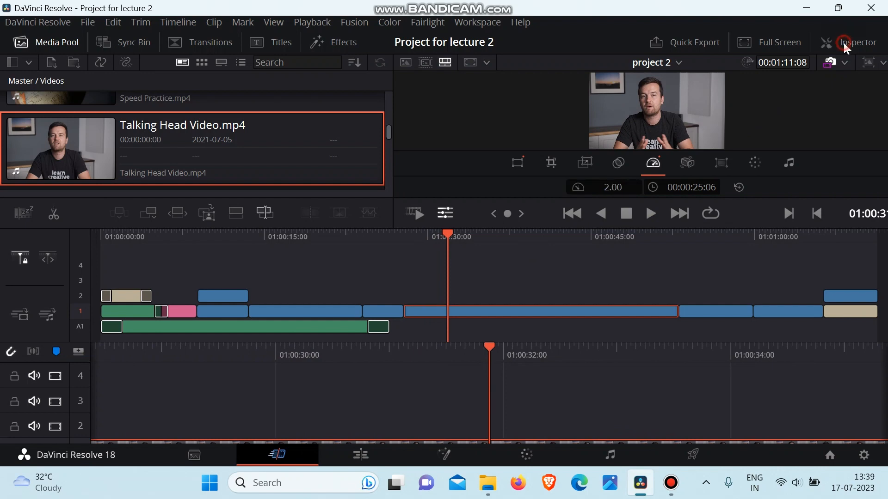
# Disable Pitch Correction for the talking-head clip, close the Inspector and play back the clip.
pyautogui.click(843, 48)
pyautogui.click(700, 311)
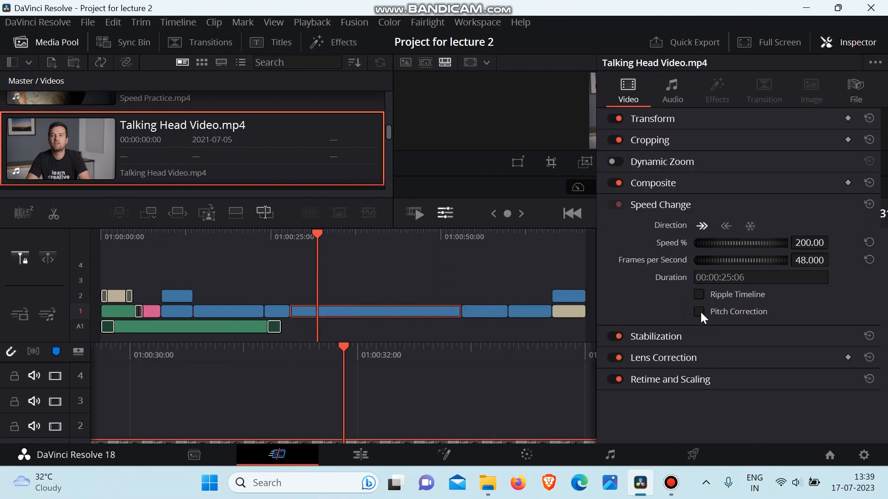
pyautogui.click(839, 43)
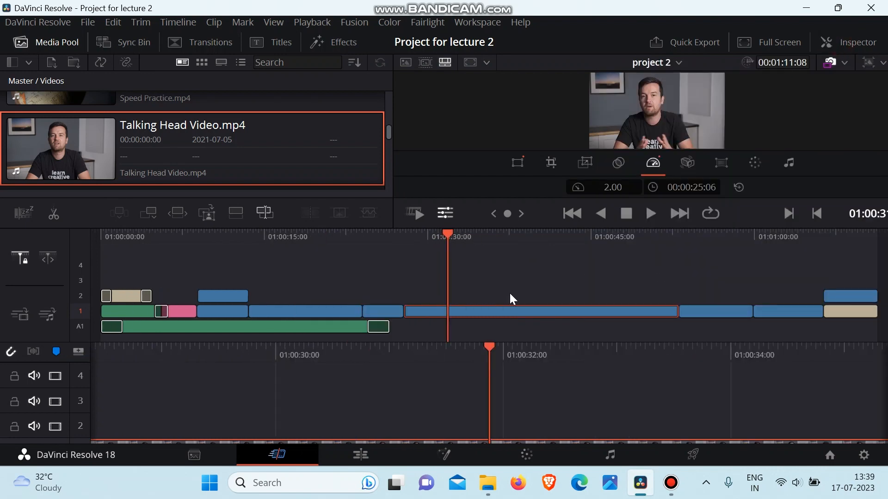
pyautogui.press('space')
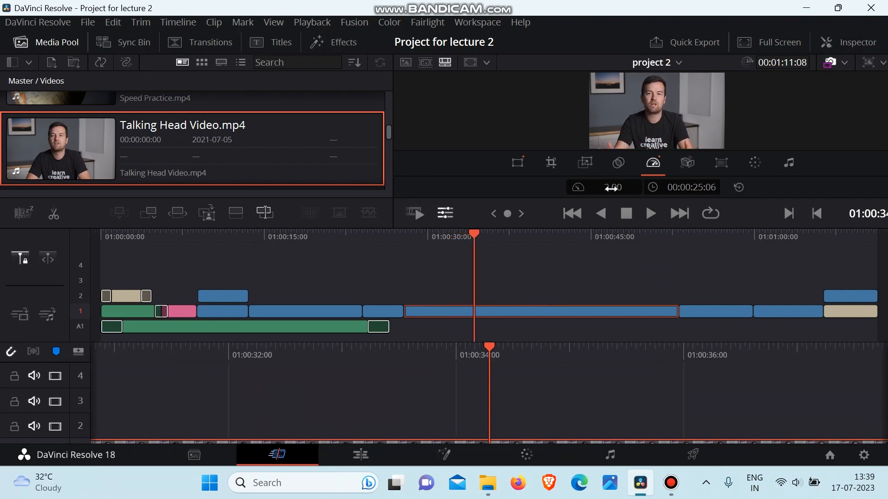
# Set the talking-head clip's speed to 0.48, check its Speed Change settings in the Inspector and play back the slowed clip.
pyautogui.moveTo(614, 192); pyautogui.dragTo(543, 192)
pyautogui.click(860, 41)
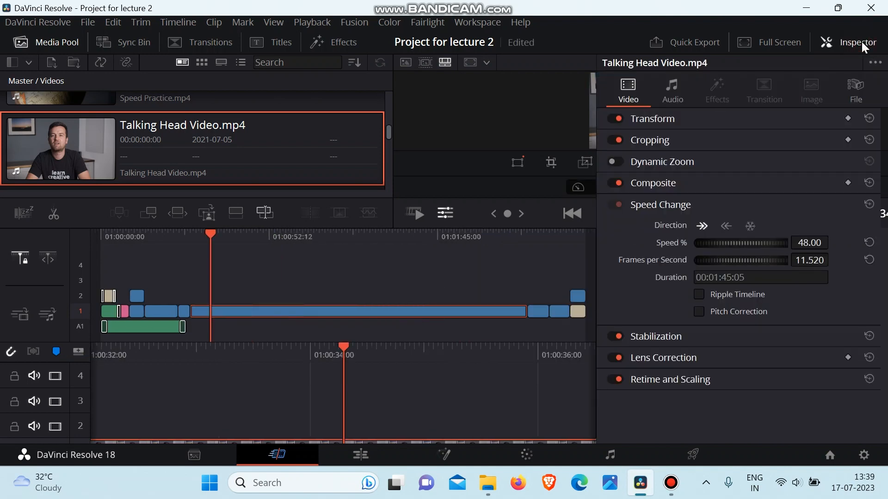
pyautogui.click(842, 41)
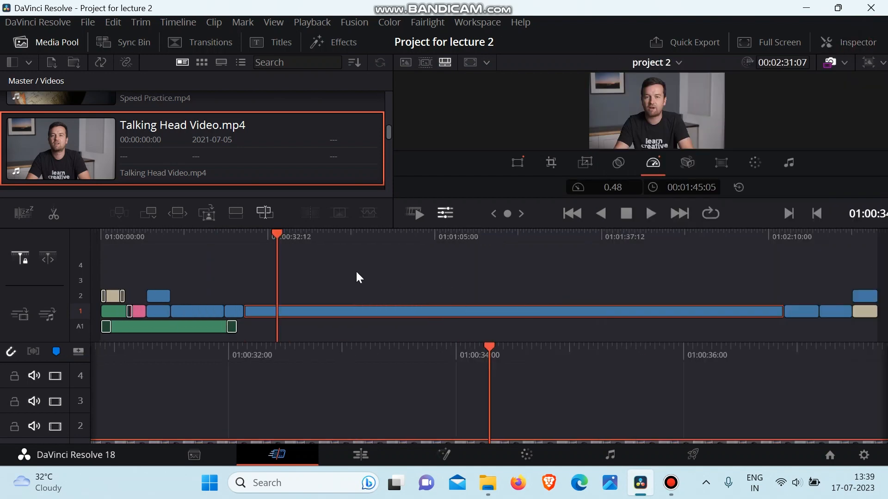
pyautogui.press('space')
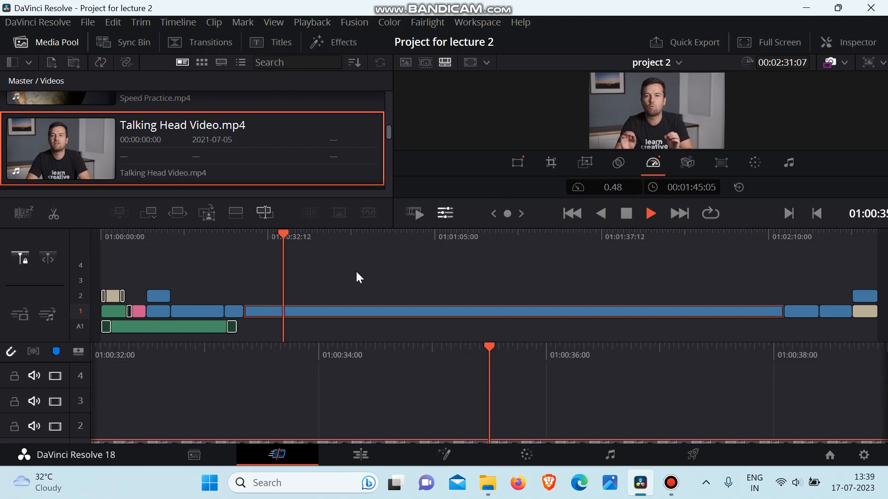
pyautogui.press('space')
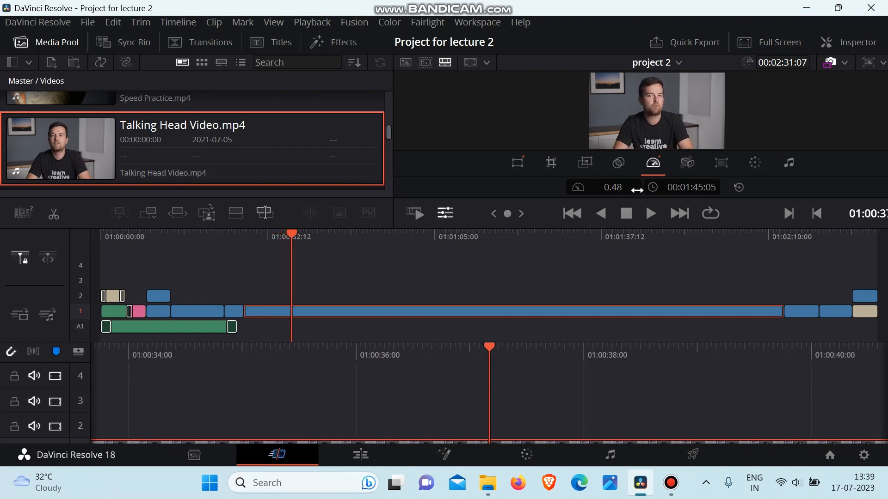
# Enable Pitch Correction for the talking-head clip, close the Inspector and play back the slowed clip.
pyautogui.click(852, 42)
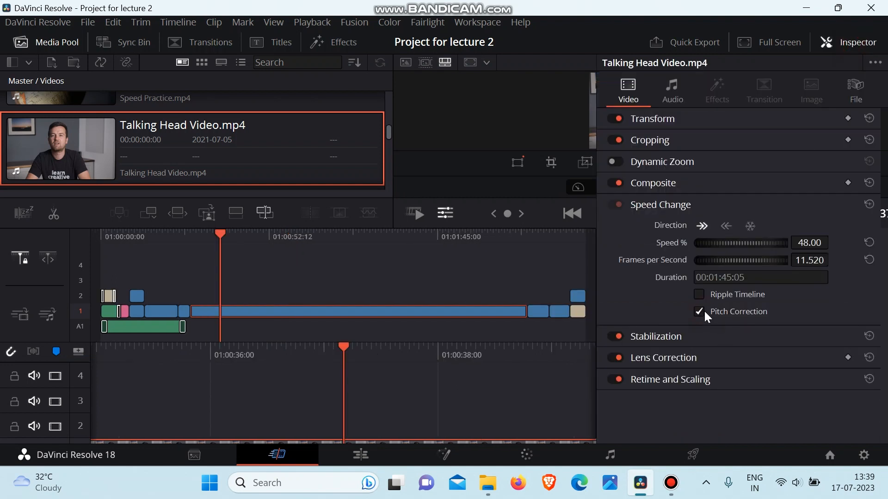
pyautogui.click(848, 43)
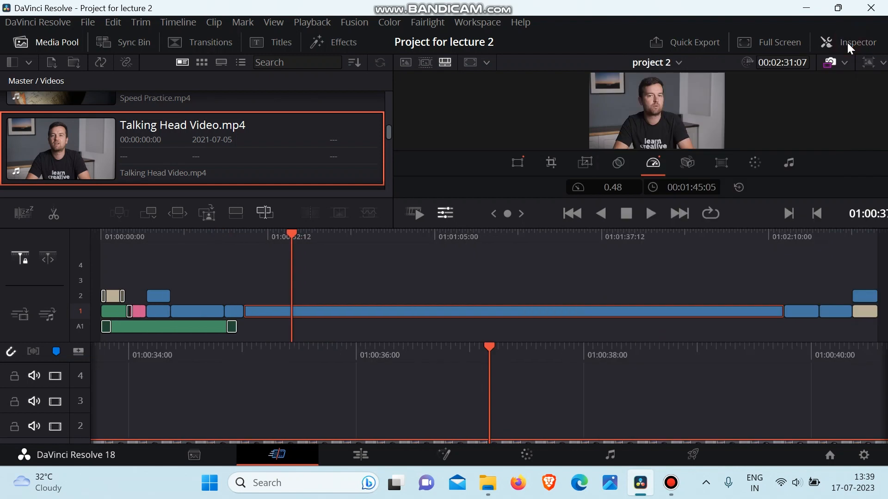
pyautogui.press('space')
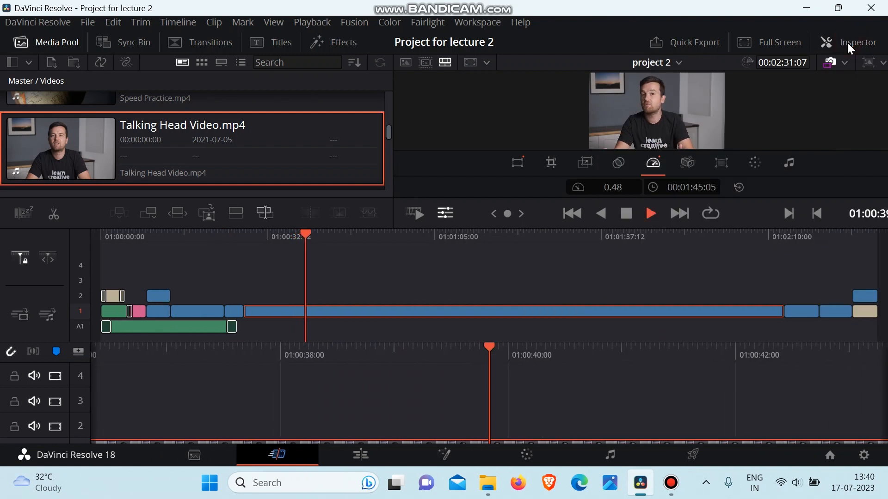
pyautogui.press('space')
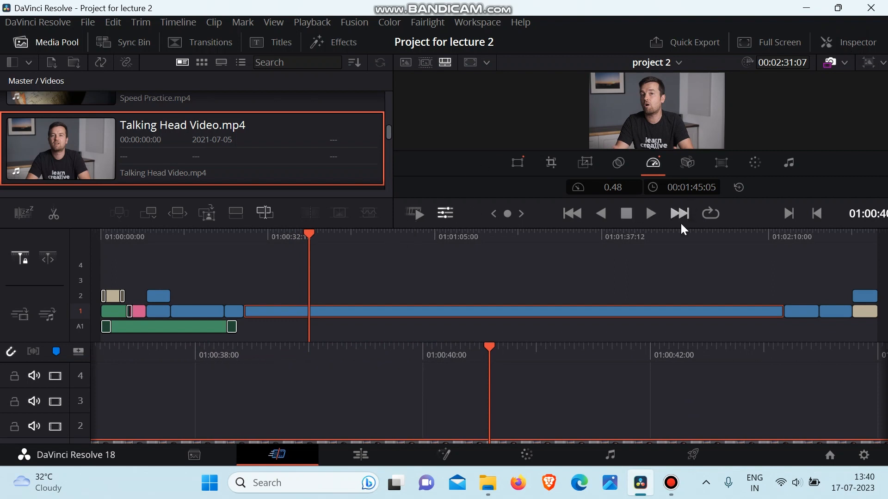
# Set the talking-head clip's speed to 2.31 and play back a short part of it.
pyautogui.moveTo(610, 189); pyautogui.dragTo(695, 190)
pyautogui.press('space')
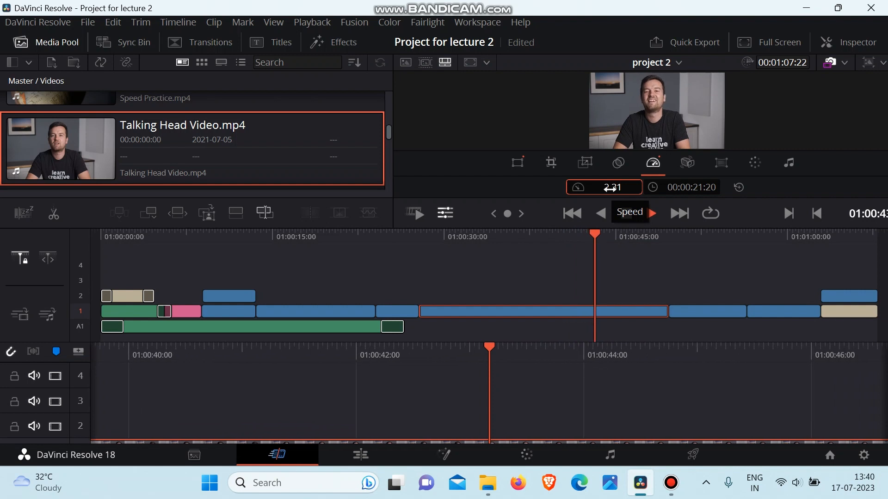
pyautogui.press('space')
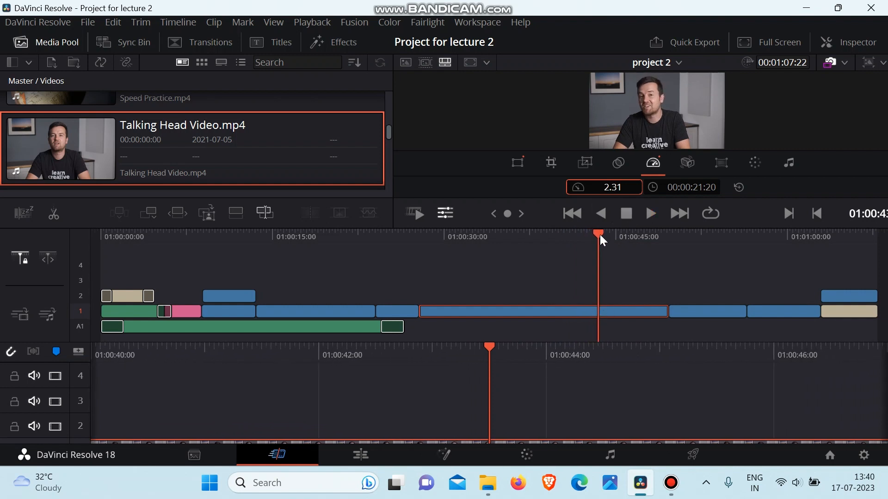
# Move the playhead back to about 01:00:34 in the talking-head clip and check its Speed Change settings in the Inspector.
pyautogui.moveTo(598, 233); pyautogui.dragTo(498, 250)
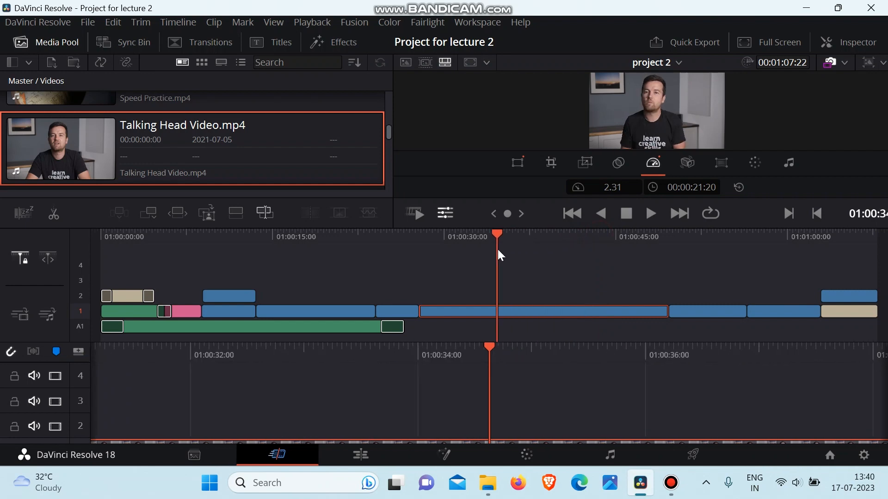
pyautogui.click(834, 44)
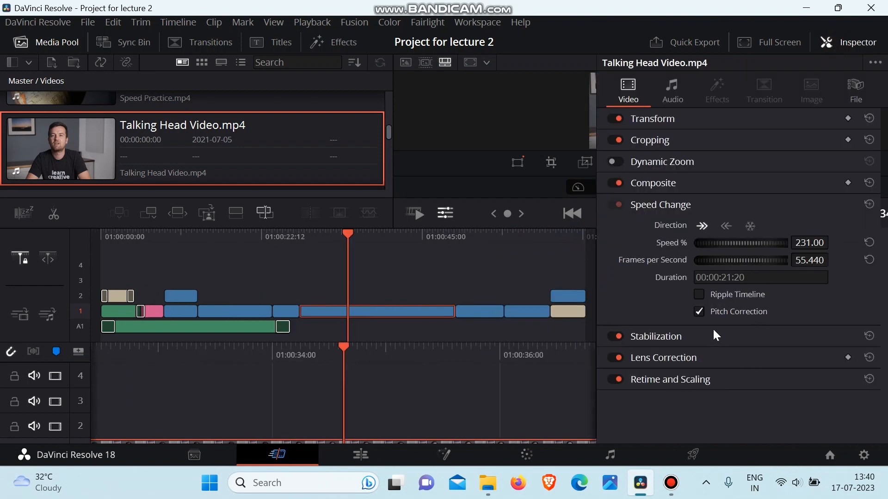
pyautogui.click(841, 37)
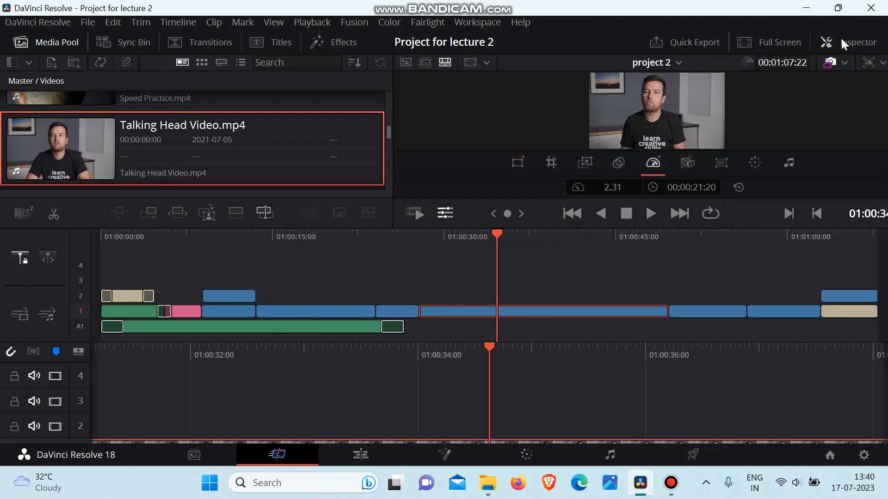